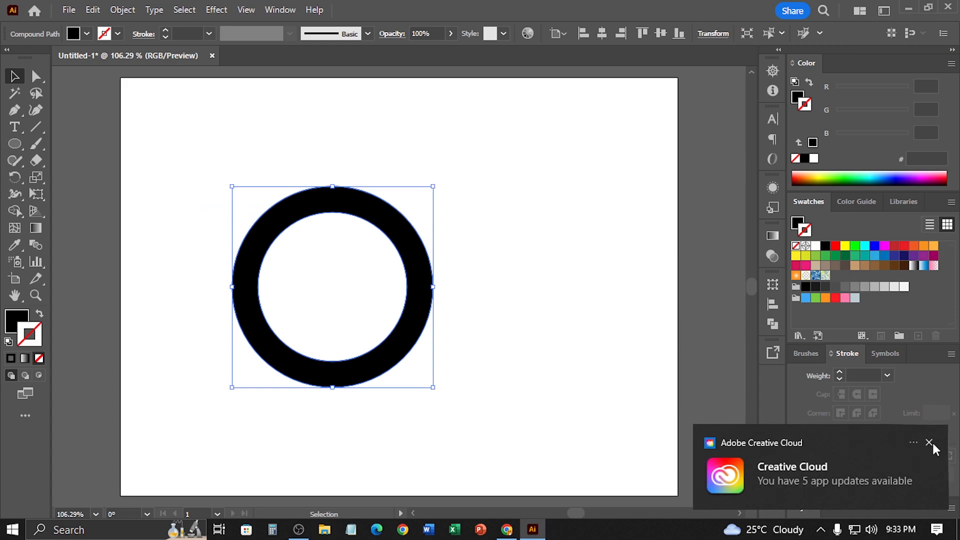
Move the black ring slightly up and to the right, then paste a copy of it in front.
left_click(930, 442)
left_click_drag(413, 245, 425, 238)
right_click(426, 242)
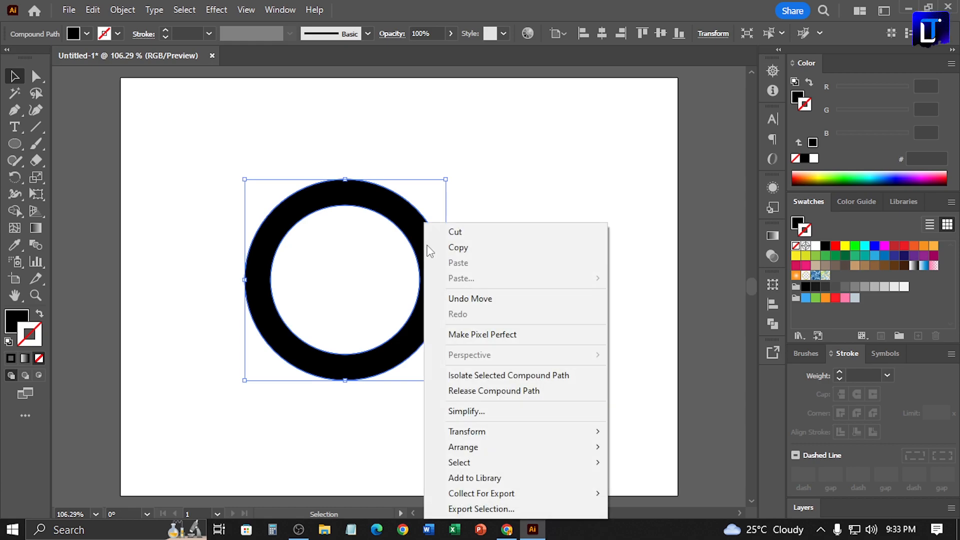
left_click(461, 247)
left_click(95, 10)
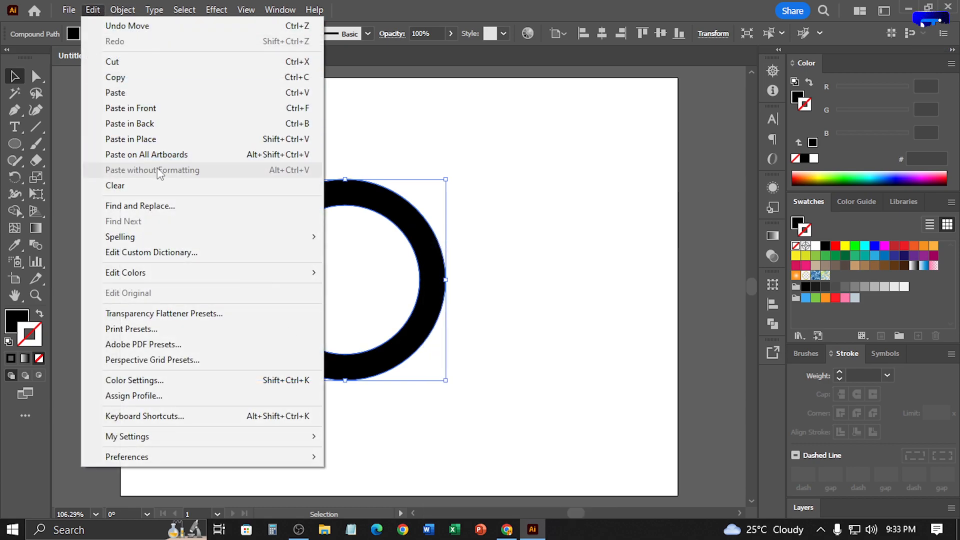
left_click(154, 108)
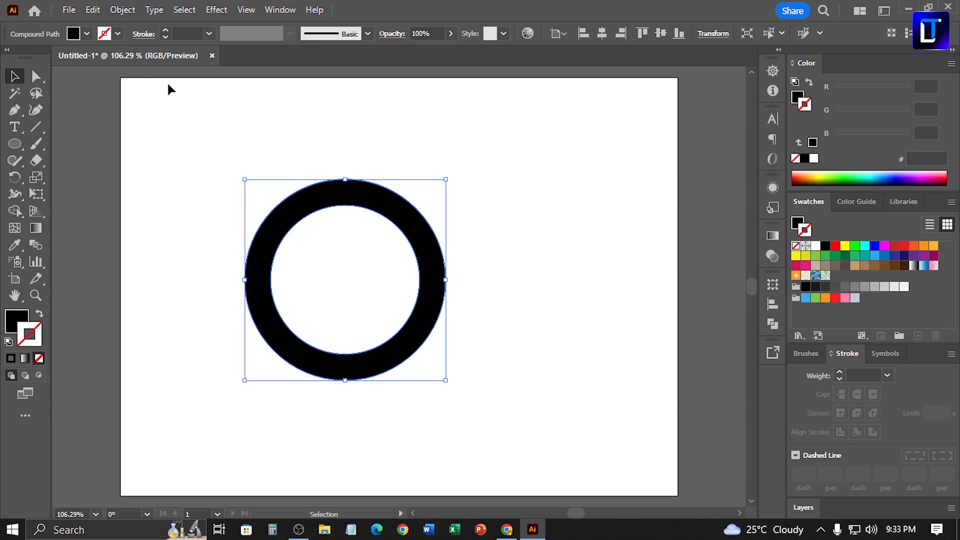
left_click(505, 156)
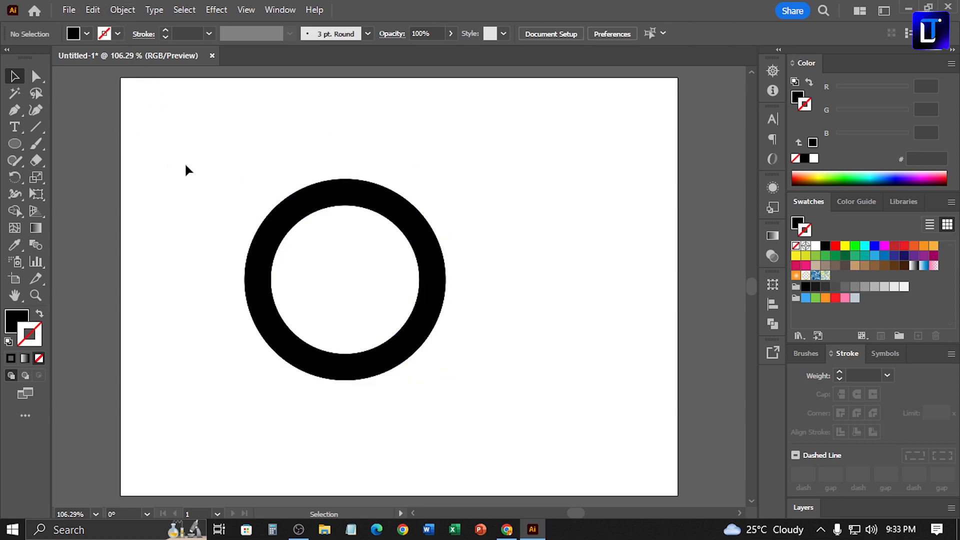
Copy only the ring's outer circle with the Group Selection tool and paste it in front.
left_click(36, 76)
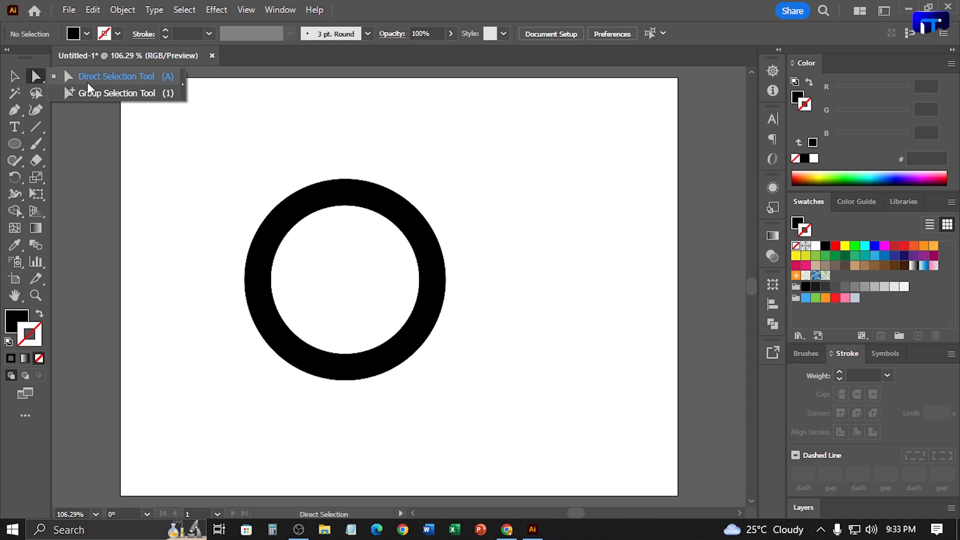
left_click(100, 93)
left_click(321, 191)
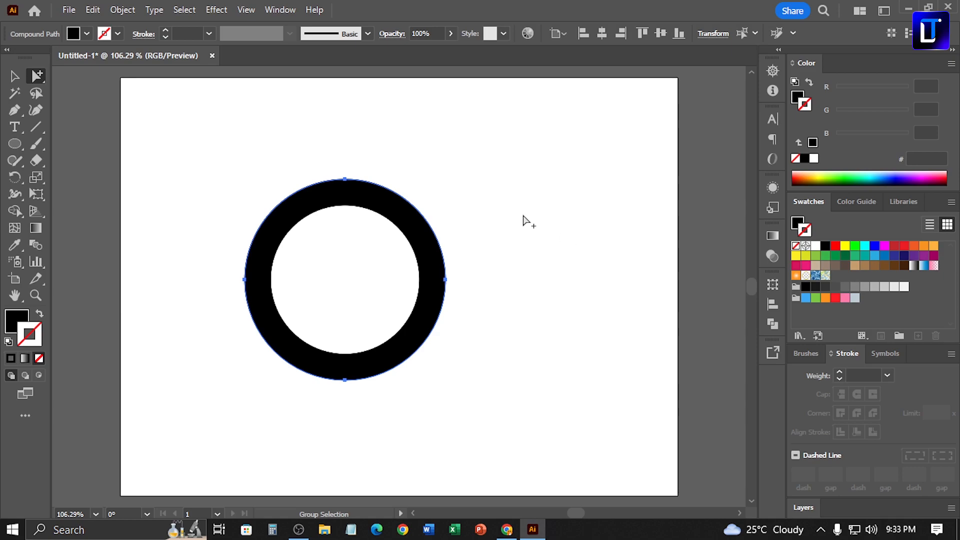
right_click(316, 181)
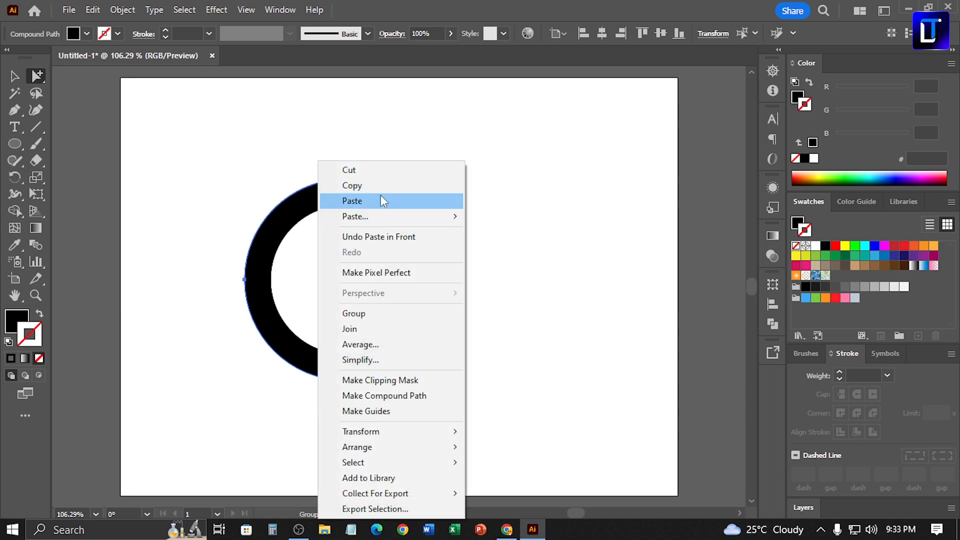
left_click(383, 202)
left_click(92, 10)
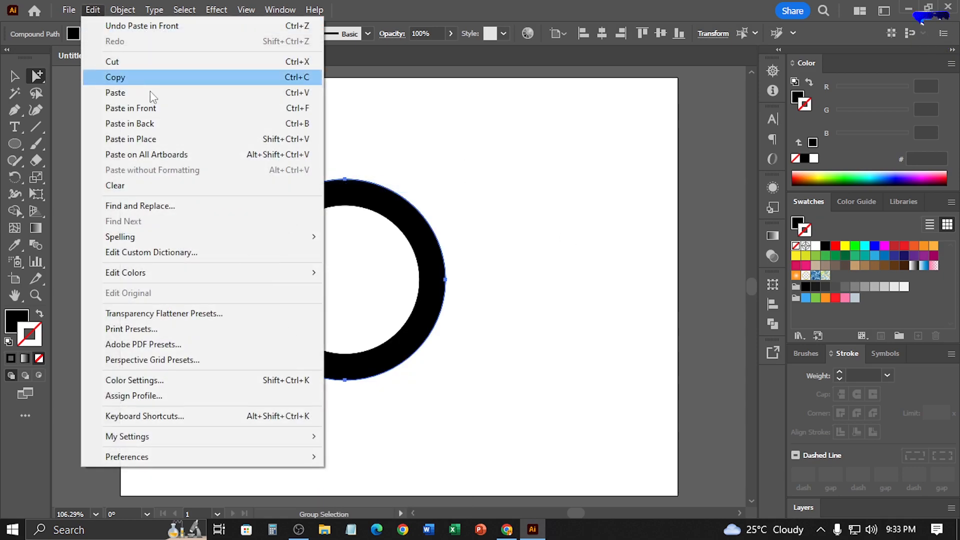
left_click(165, 113)
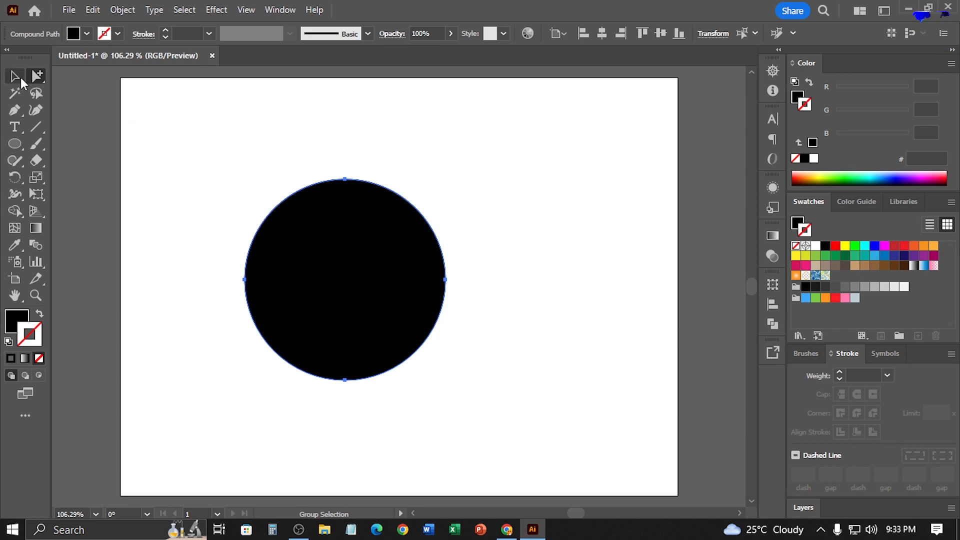
Give the pasted outer circle a bright green (00FF00) stroke and no fill.
left_click(795, 98)
left_click_drag(893, 110, 908, 109)
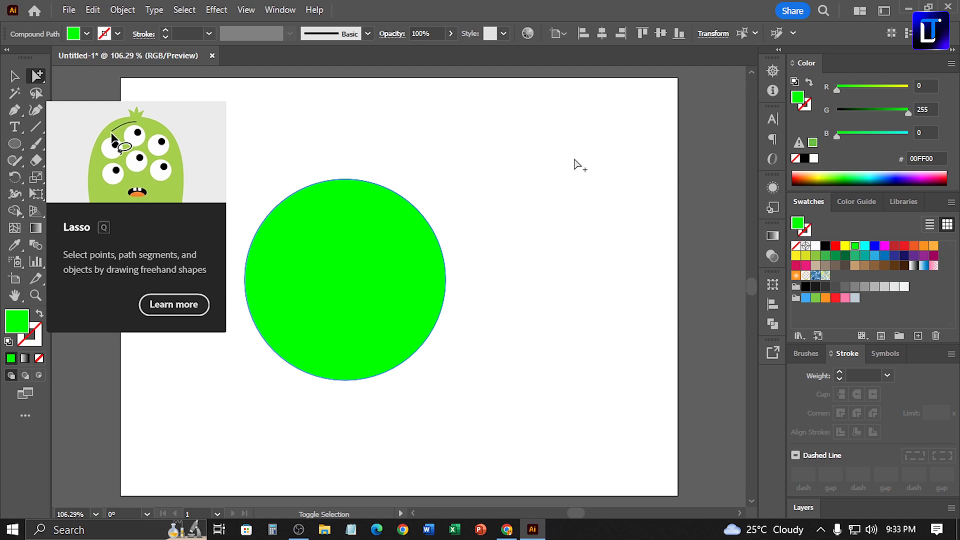
left_click_drag(800, 102, 808, 107)
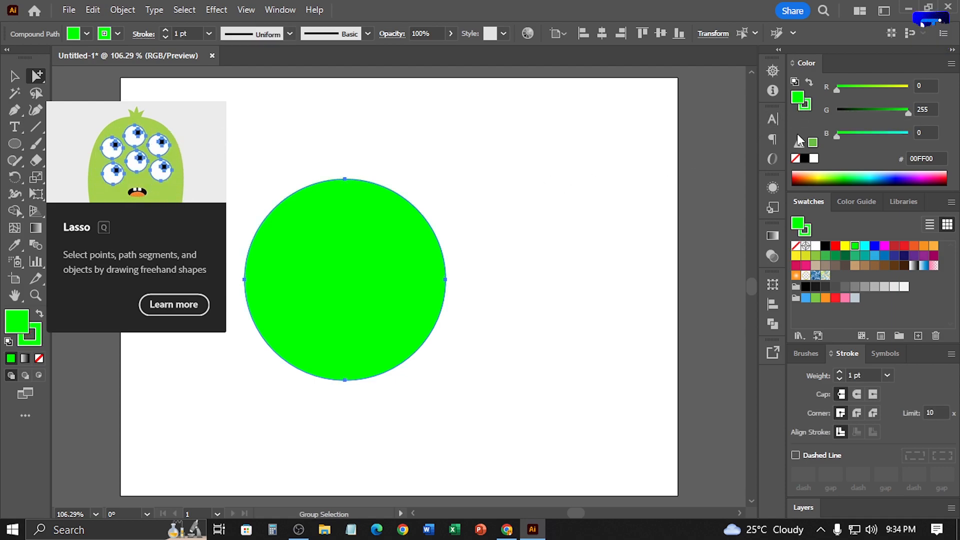
left_click(795, 158)
Try moving the inner circle down and to the right out of the ring, undoing each move.
left_click(562, 205)
left_click_drag(337, 215, 410, 290)
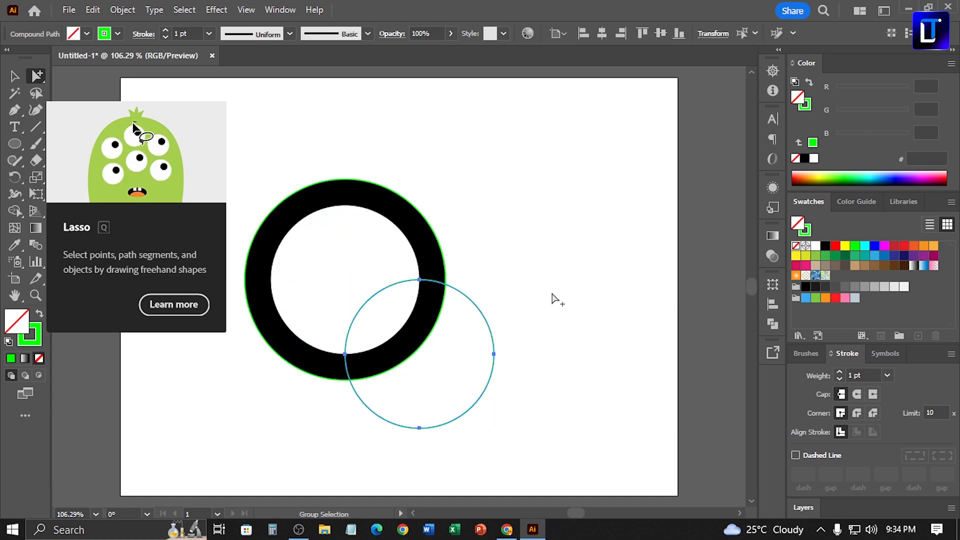
key("ctrl+z")
left_click_drag(307, 218, 410, 247)
key("ctrl+z")
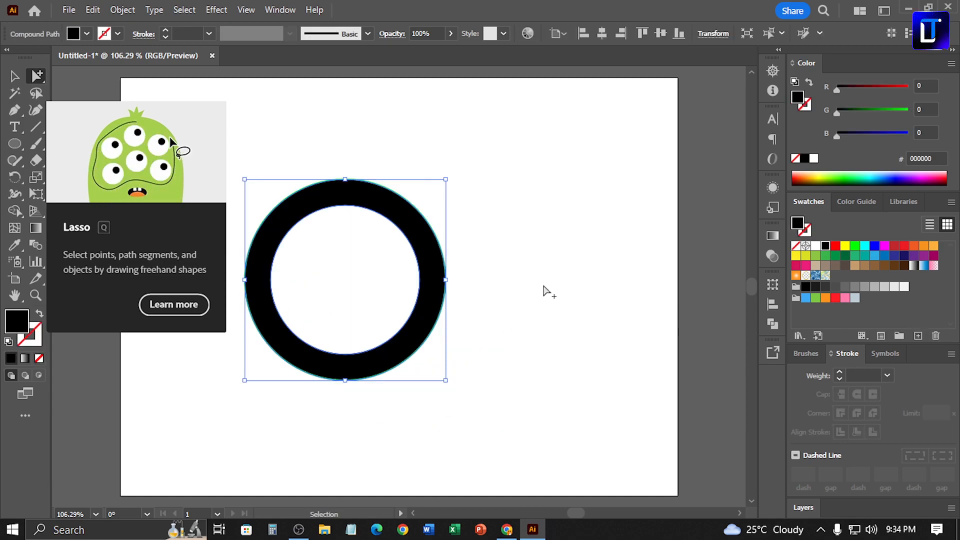
left_click(544, 288)
left_click(306, 218)
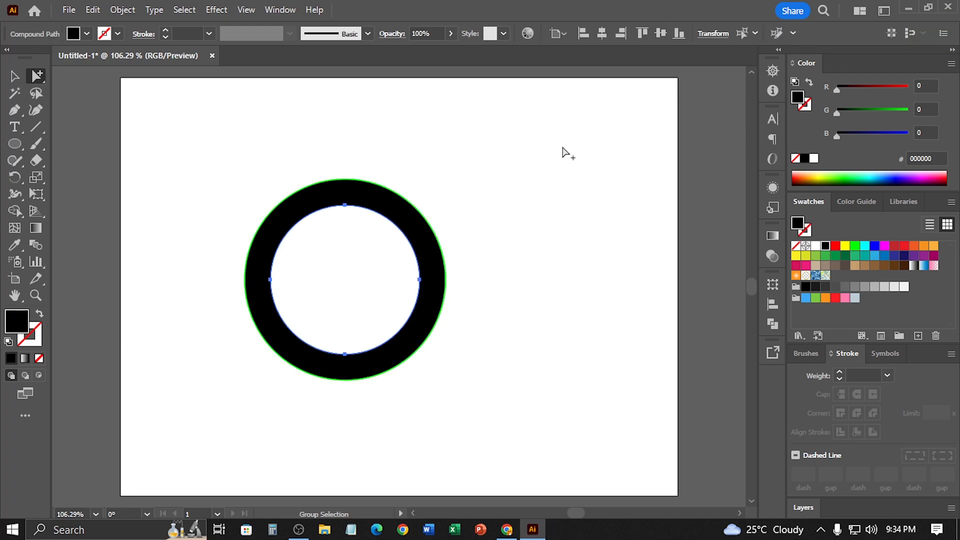
Try moving the green outer circle up and to the left off the ring, and undo the move.
left_click(14, 75)
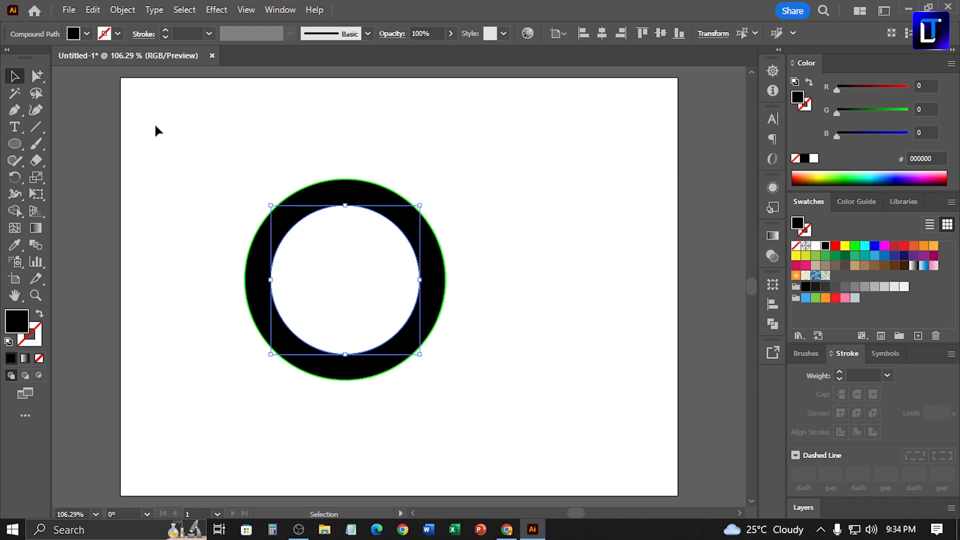
left_click(155, 129)
left_click(347, 202)
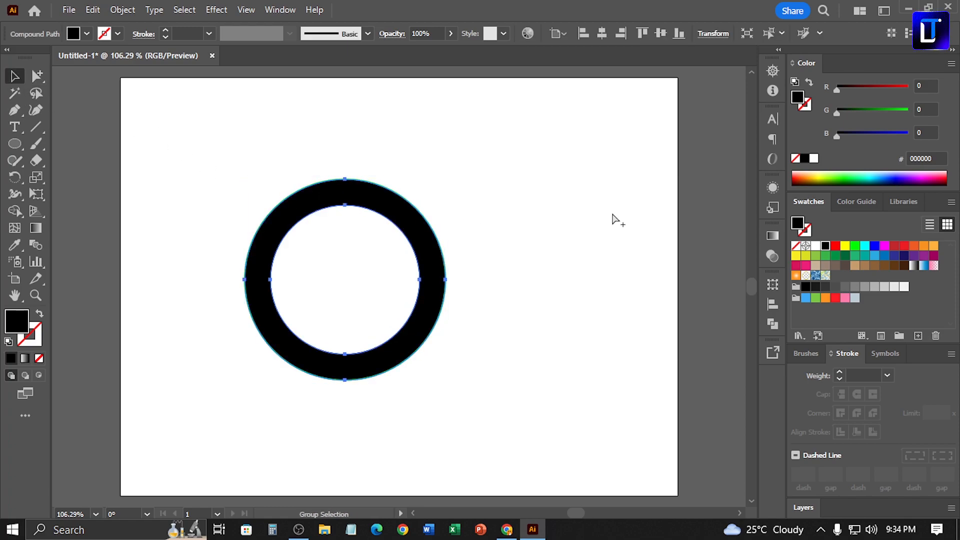
left_click(505, 220)
left_click_drag(306, 185, 265, 164)
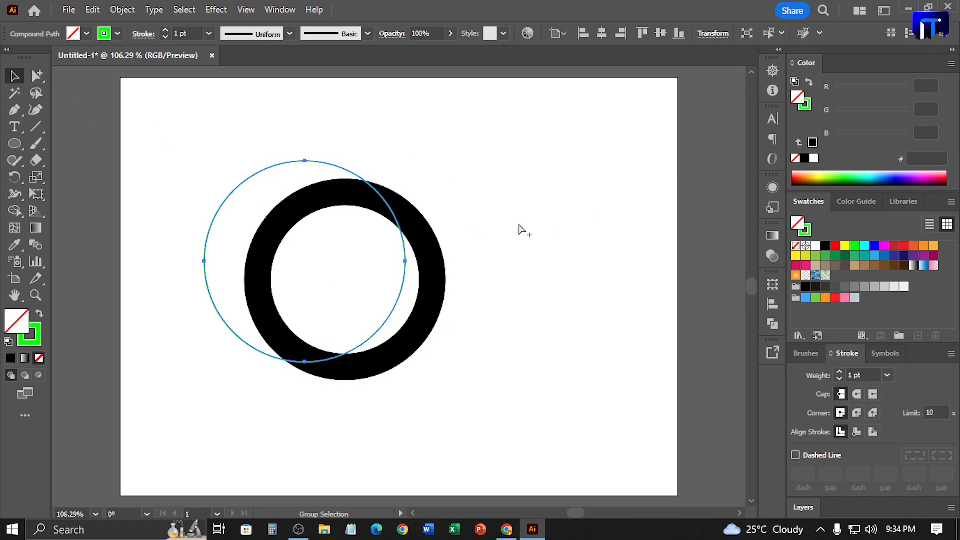
key("ctrl+z")
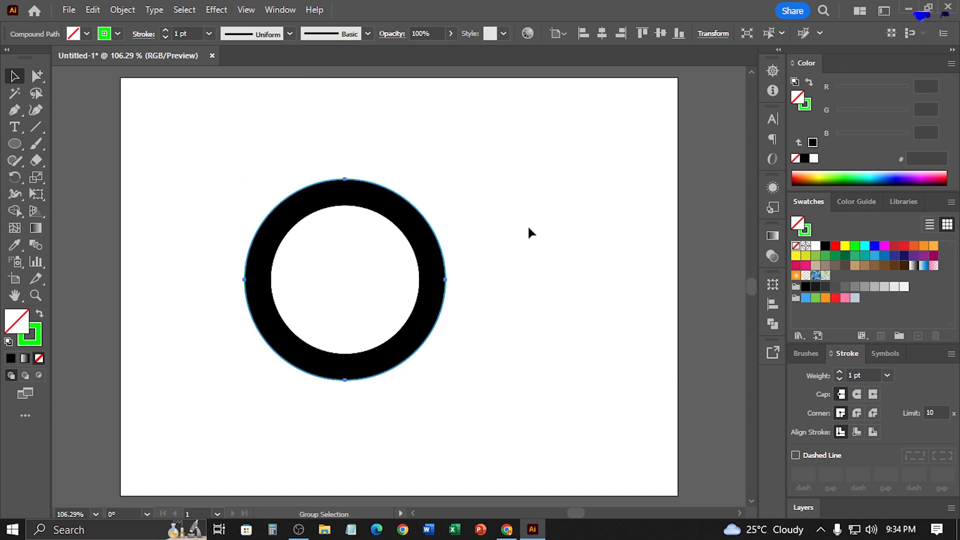
left_click(521, 232)
key("ctrl+z")
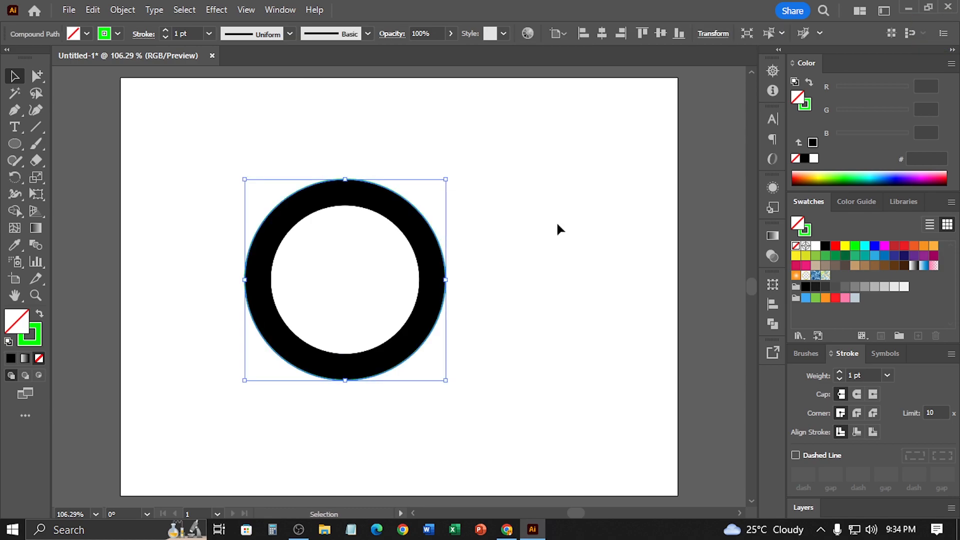
key("ctrl+space")
left_click_drag(273, 204, 378, 224)
key("ctrl+space")
mouse_move(346, 218)
left_mouse_down()
mouse_move(366, 204)
mouse_move(365, 218)
left_mouse_up()
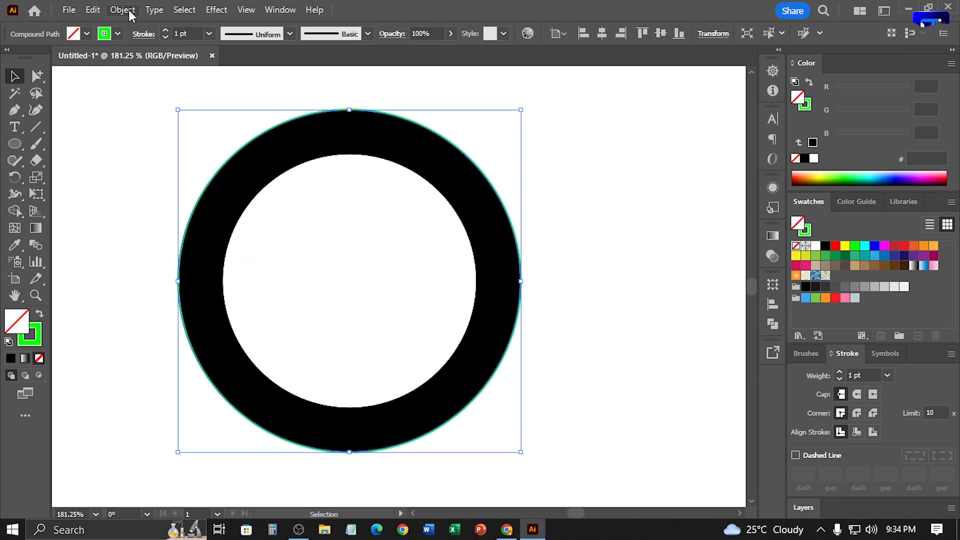
key("ctrl+alt")
key("ctrl+0")
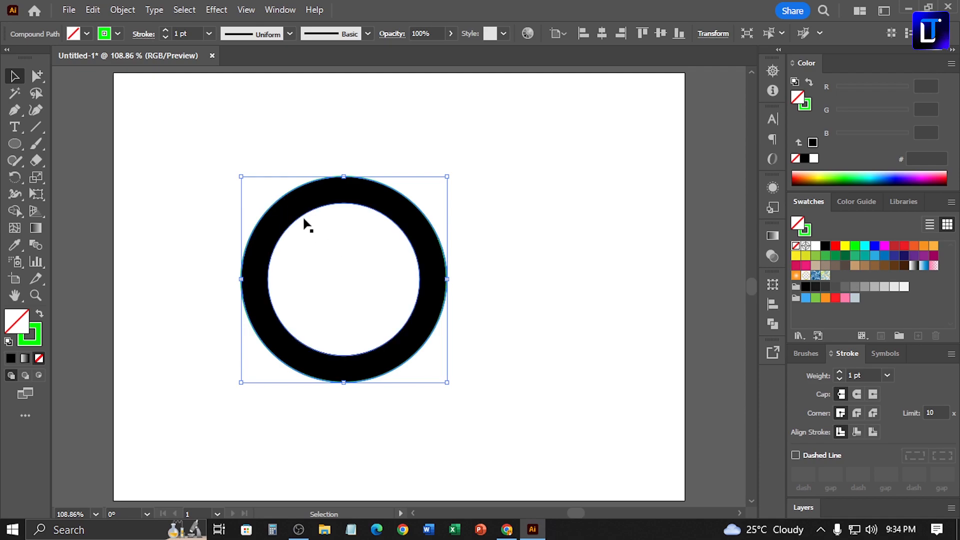
Select only the ring's inner circle and scale it down slightly about its center.
key("ctrl")
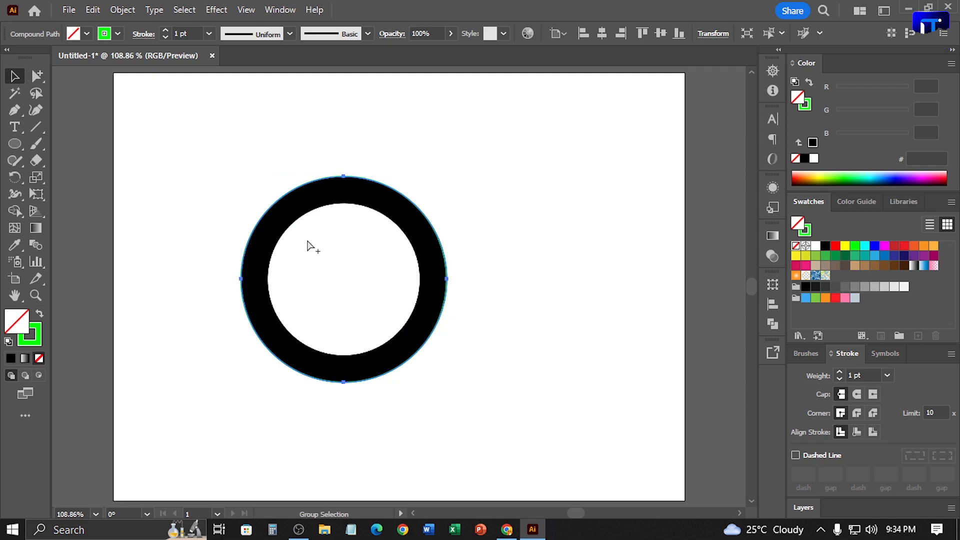
key("ctrl+Tab")
left_click(278, 230)
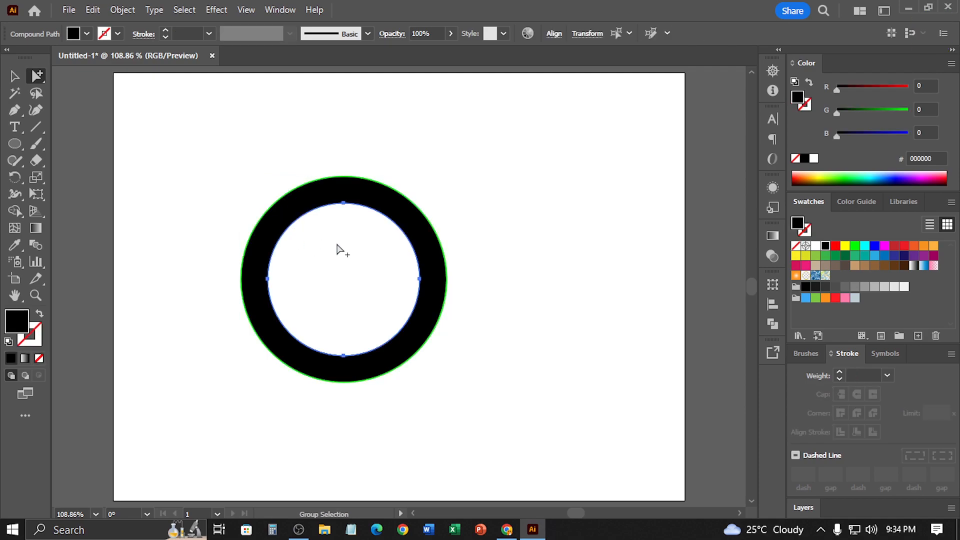
key("v")
left_click_drag(424, 204, 416, 207)
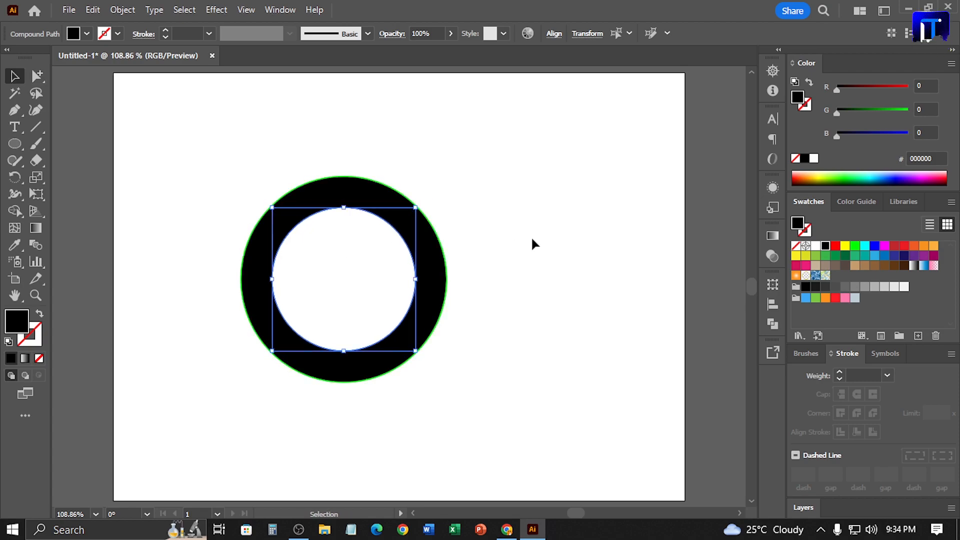
In Outline view, add a Curvature tool point on the green circle's upper-left arc and pull it inward onto the inner circle's edge.
left_click(284, 280)
left_click(285, 197)
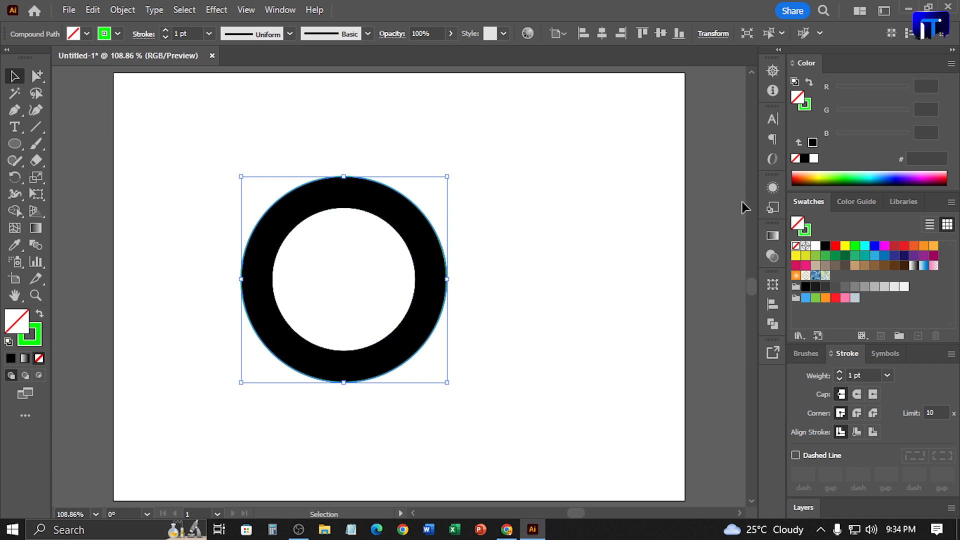
left_click(35, 110)
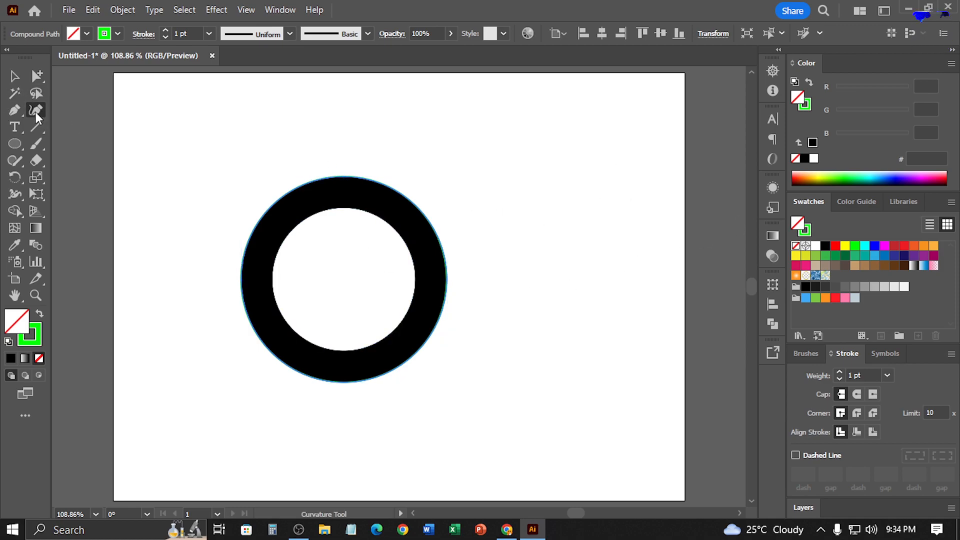
left_click(269, 210, "ctrl")
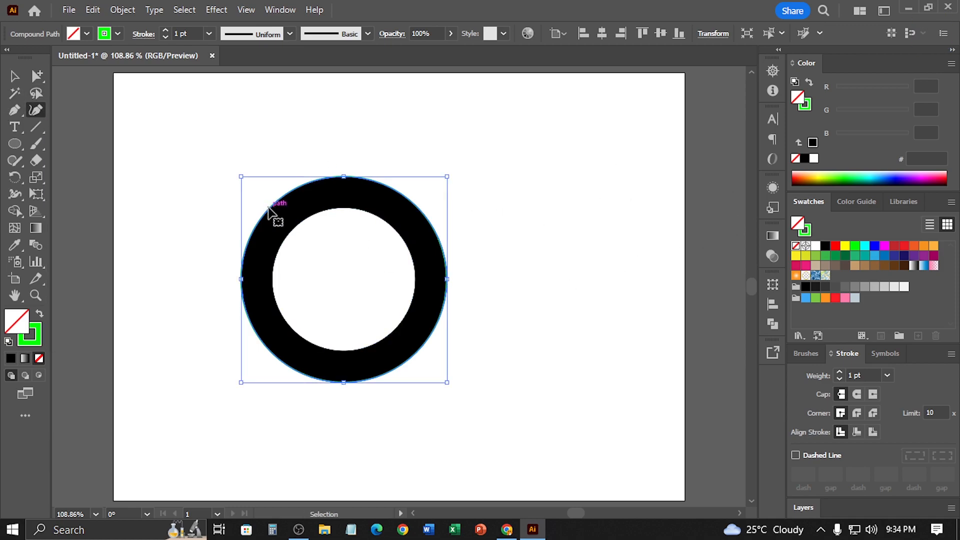
key("ctrl+y")
scroll(227, 176, "up", 3)
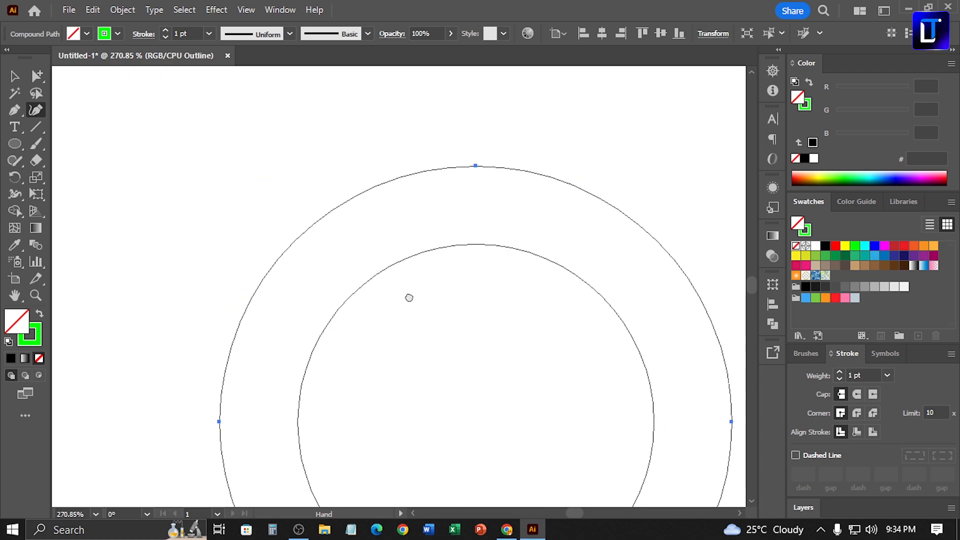
left_click(297, 230)
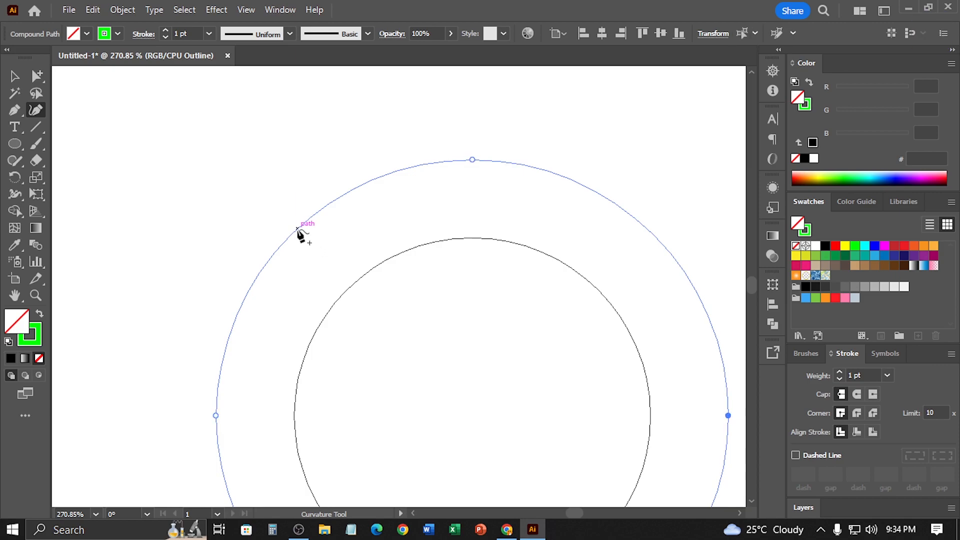
left_click_drag(297, 230, 347, 289)
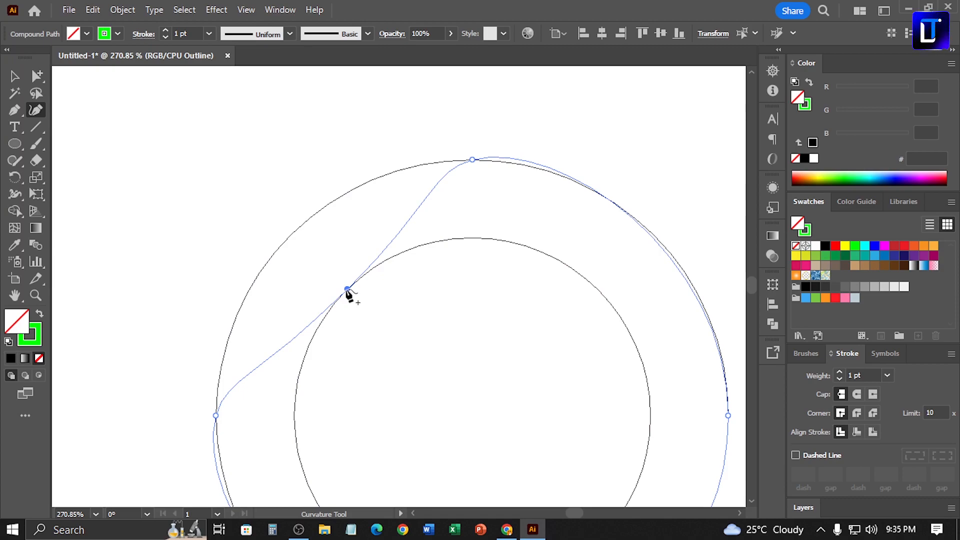
left_click_drag(348, 289, 350, 285)
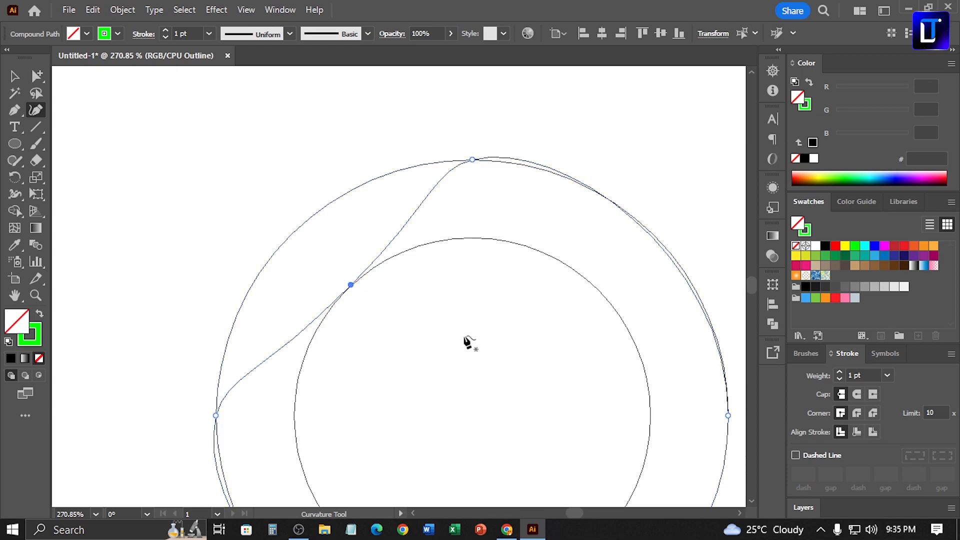
Add a curvature point on the green circle's lower-right arc and pull it inward onto the inner circle's edge.
left_click_drag(537, 390, 356, 233)
left_click_drag(534, 388, 555, 315)
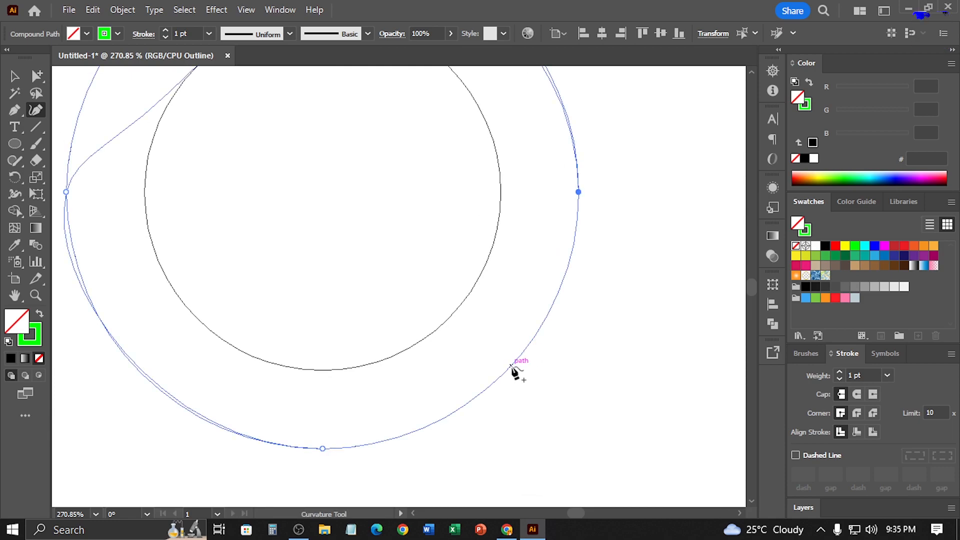
left_click_drag(513, 369, 455, 312)
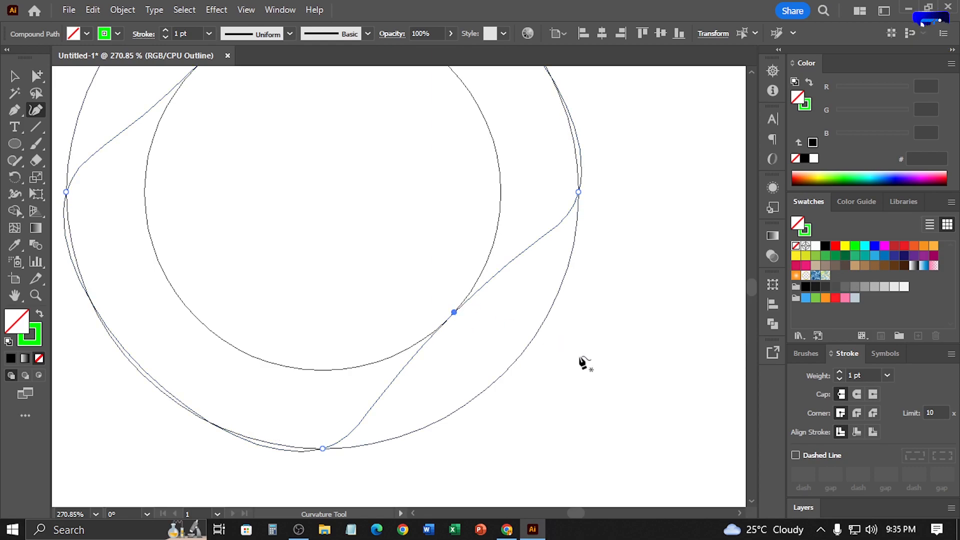
Return to the preview display and select the black ring together with the reshaped green path.
left_click(14, 76)
key("ctrl+minus")
key("ctrl+minus")
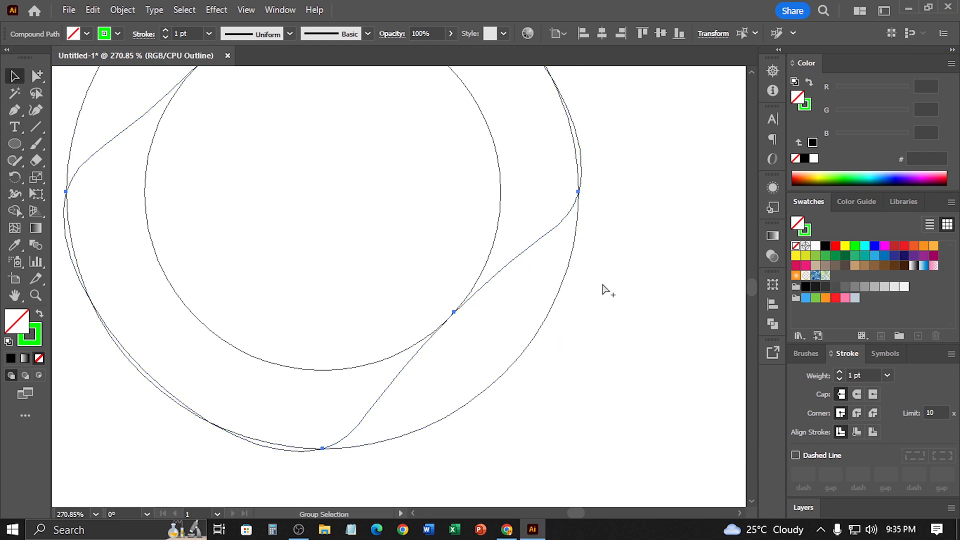
key("ctrl+y")
left_click(476, 214)
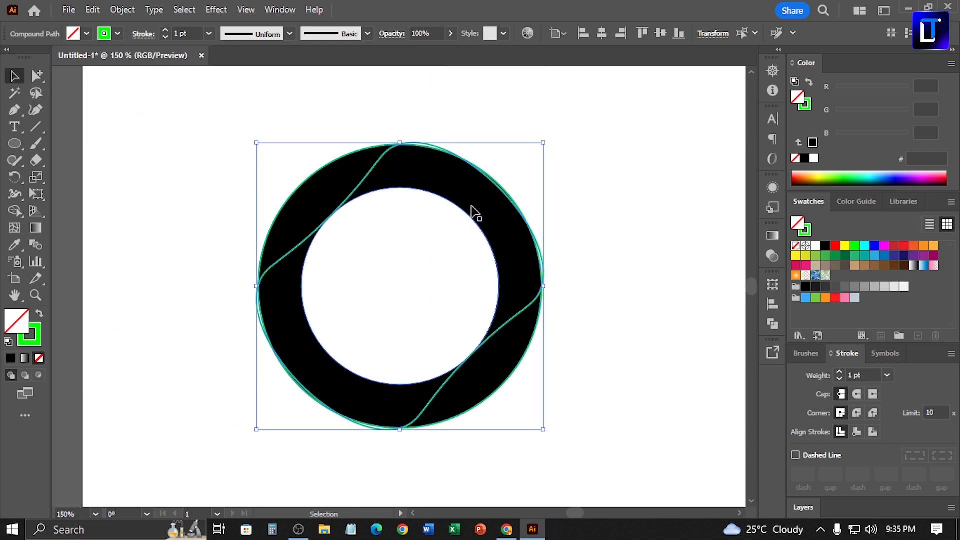
Select the black ring with the green path and remove the path's slivers outside the ring using the Shape Builder.
left_click(361, 191, "shift")
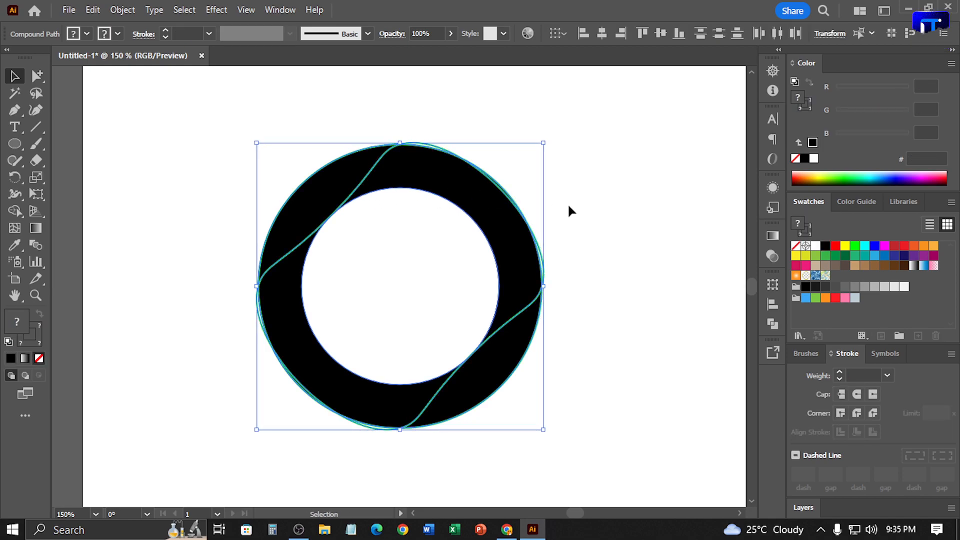
key("shift+m")
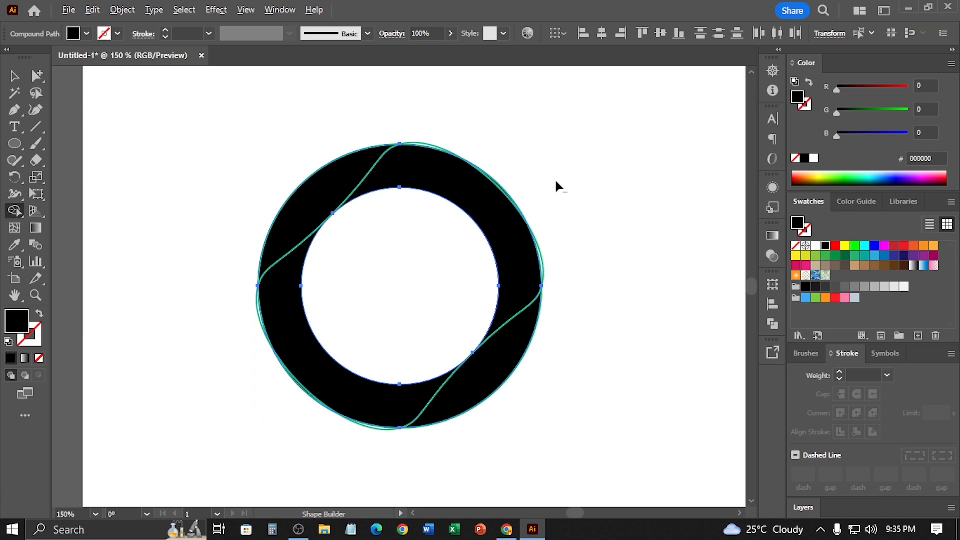
mouse_move(244, 419)
left_mouse_down()
mouse_move(204, 386)
mouse_move(216, 330)
left_mouse_up()
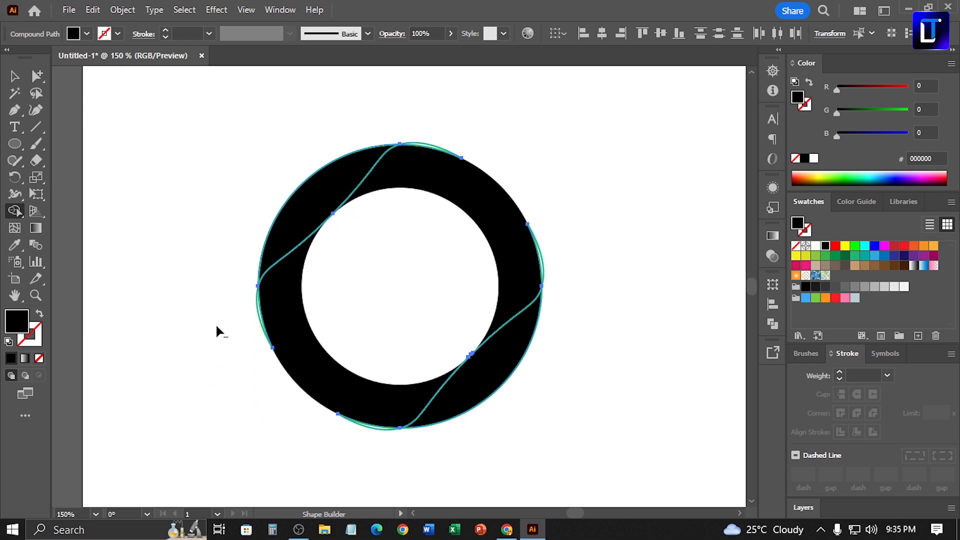
left_click_drag(369, 459, 373, 450)
left_click_drag(447, 162, 450, 160)
mouse_move(574, 197)
left_mouse_down()
mouse_move(547, 233)
mouse_move(440, 284)
left_mouse_up()
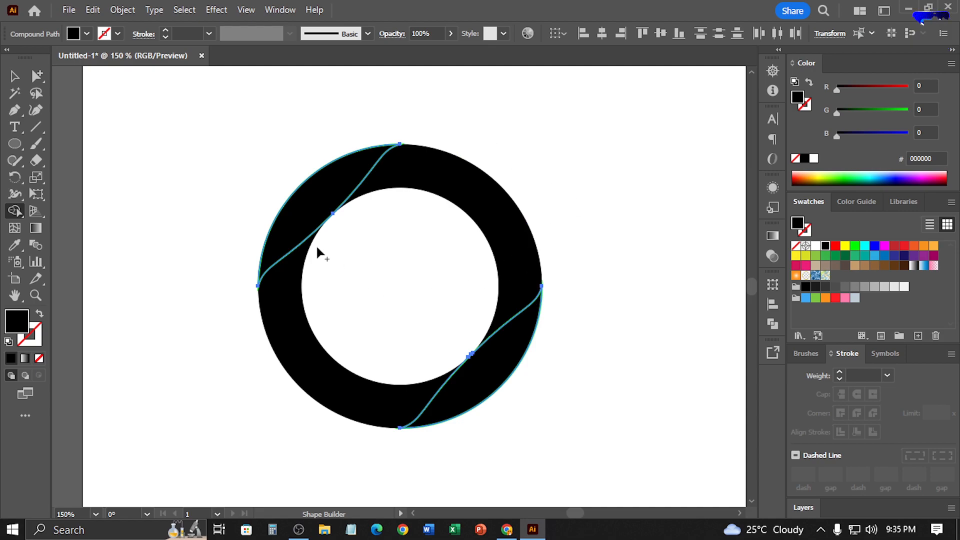
left_click(19, 78)
left_click(141, 123)
left_click_drag(456, 186, 413, 296)
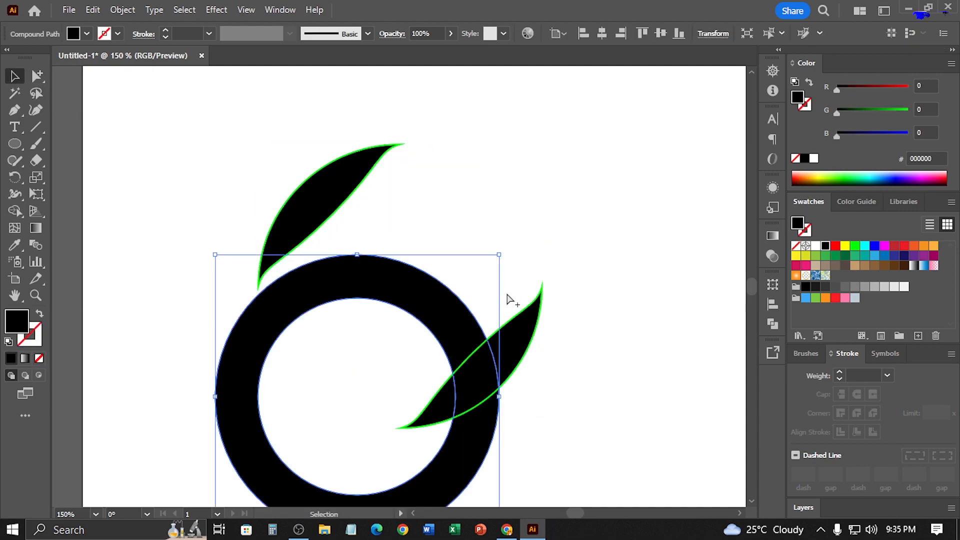
key("ctrl+z")
left_click(692, 299)
left_click_drag(328, 208, 401, 274)
key("ctrl+z")
left_click(614, 228)
left_click(338, 213)
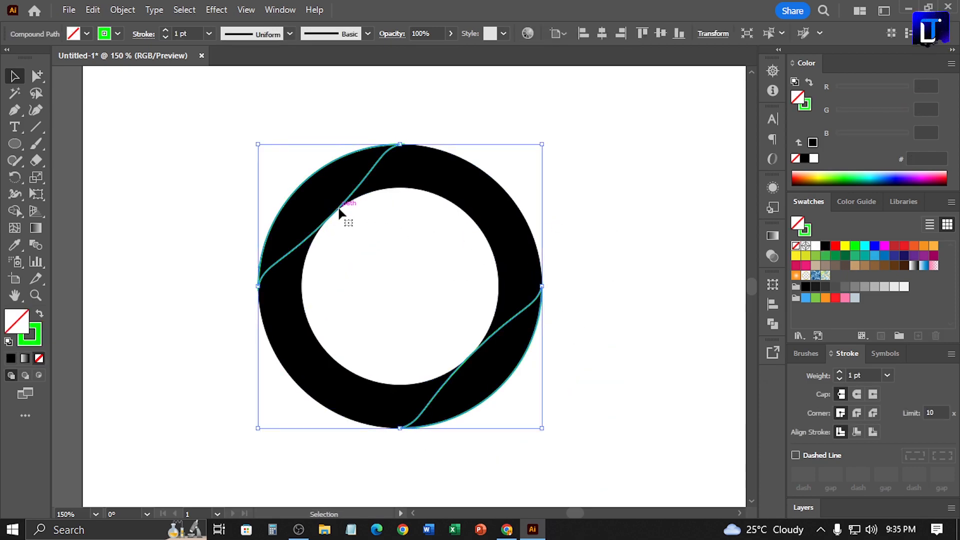
left_click(533, 310, "shift")
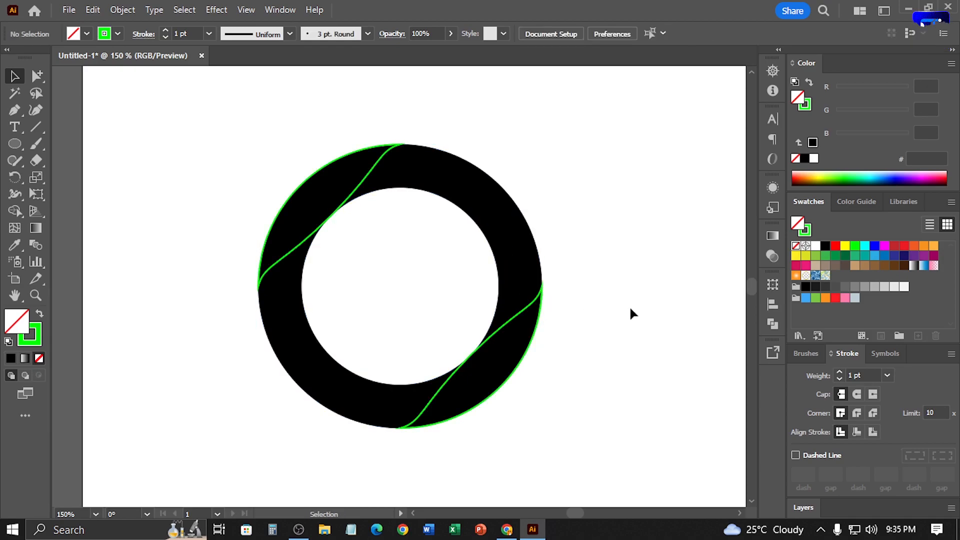
Select the green path and swap its stroke and fill to give it a solid green fill without a stroke.
left_click_drag(528, 306, 506, 377)
key("ctrl+z")
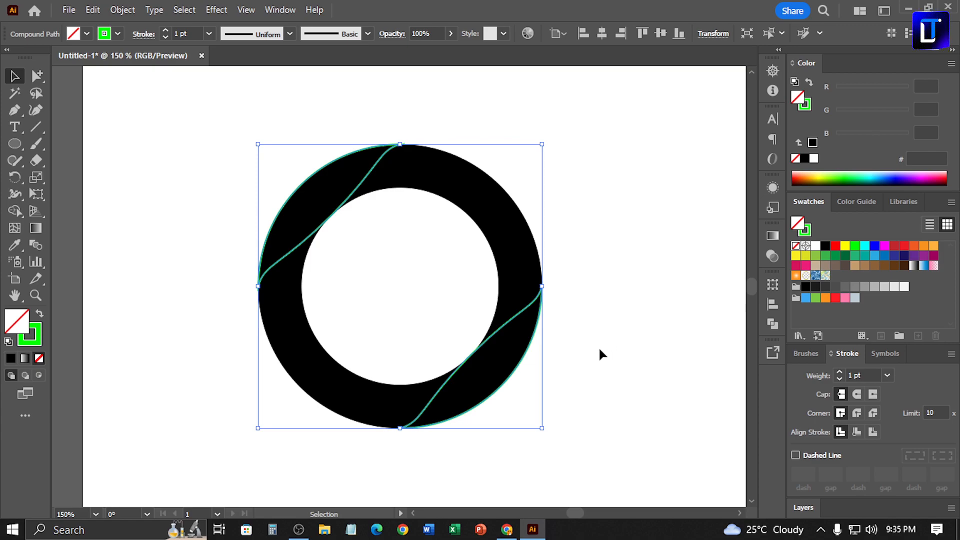
key("shift+x")
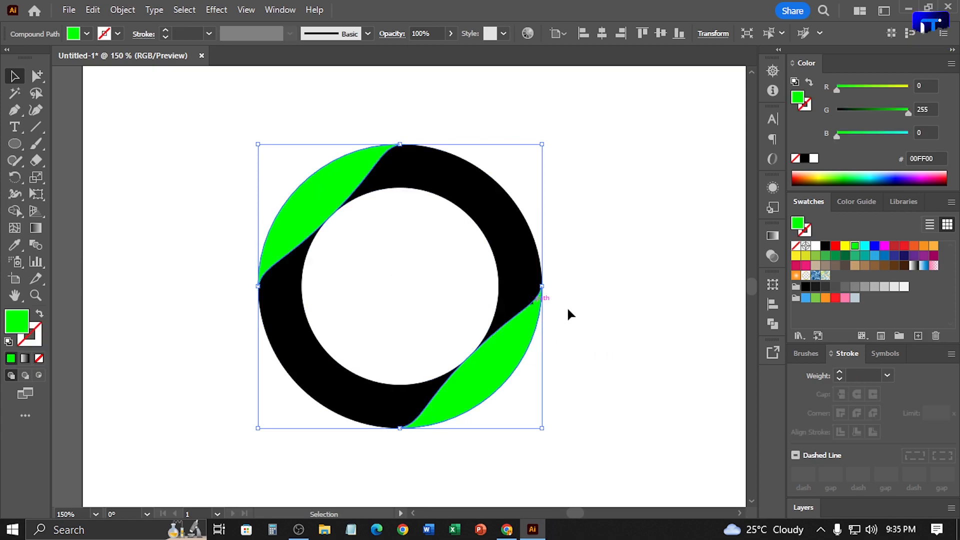
left_click(669, 315)
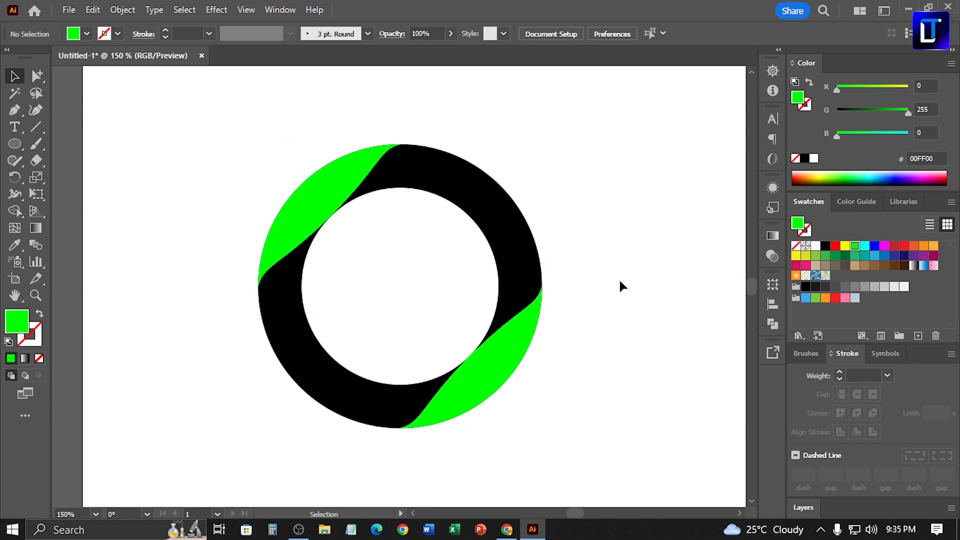
Draw a long narrow green rectangle, rotate it diagonally and place it across the ring from lower left to upper right.
key("m")
mouse_move(513, 155)
left_mouse_down()
mouse_move(433, 272)
mouse_move(484, 395)
mouse_move(454, 454)
mouse_move(465, 466)
left_mouse_up()
key("v")
left_click_drag(514, 151, 625, 231)
left_click_drag(600, 243, 505, 196)
Center the diagonal green bar vertically on the ring, using the ring as the key object.
left_click(525, 240, "shift")
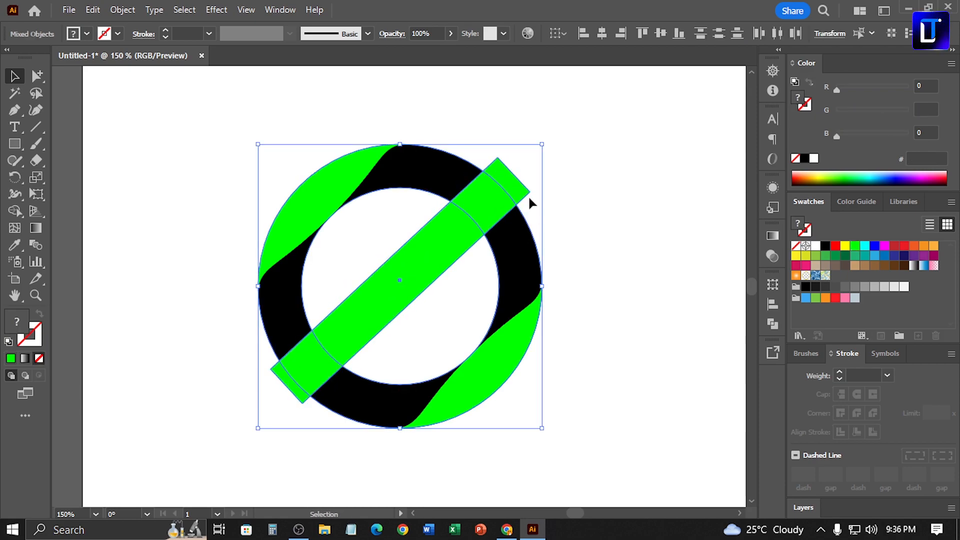
left_click(463, 171)
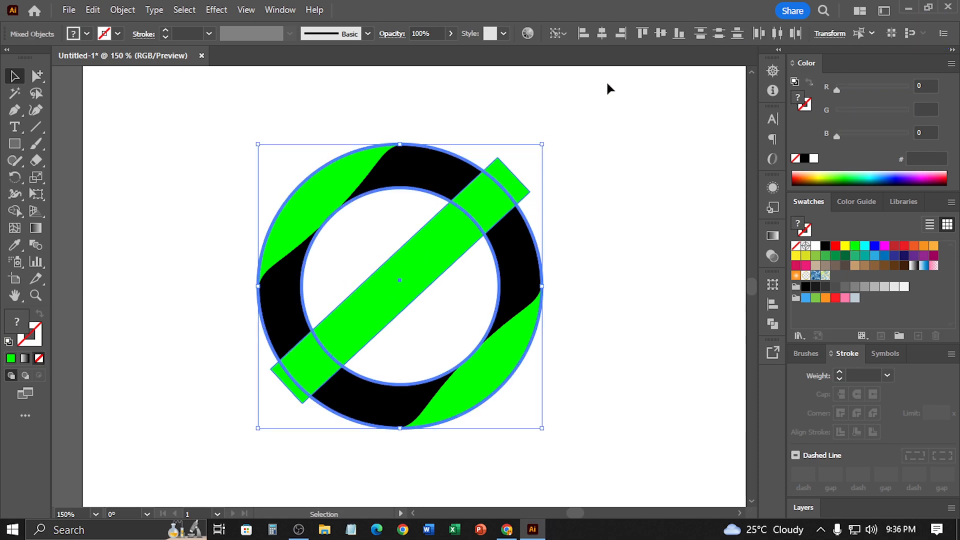
left_click(662, 36)
left_click(684, 159)
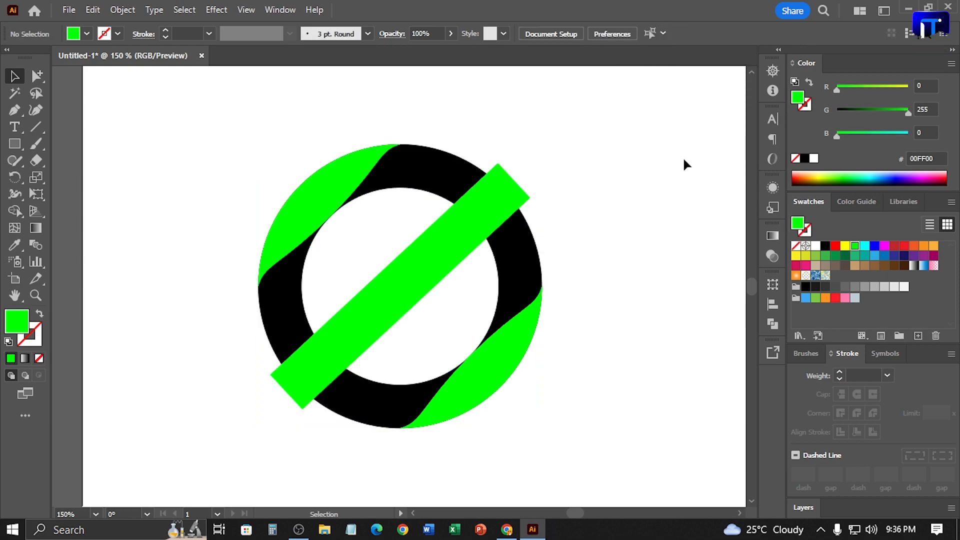
Use the Shape Builder on the ring and diagonal bar to remove the bar and cut two gaps in the black ring.
left_click(521, 238)
left_click(499, 217, "shift")
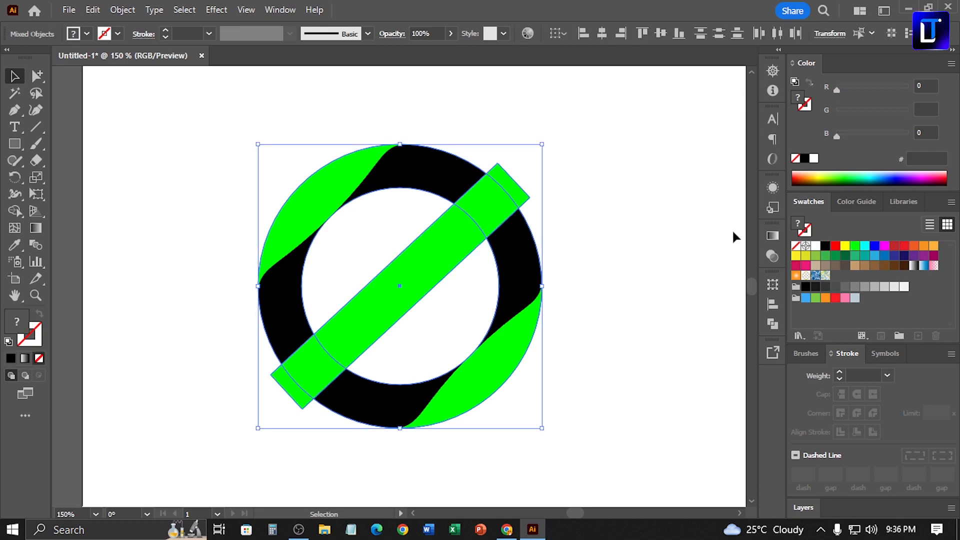
key("shift+m")
mouse_move(550, 180)
left_mouse_down()
mouse_move(325, 357)
mouse_move(250, 435)
left_mouse_up()
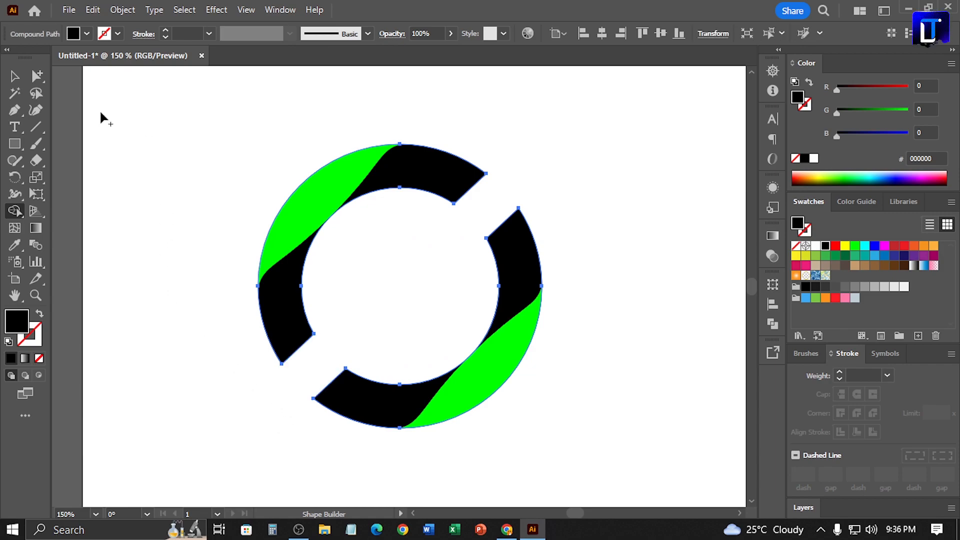
left_click(21, 76)
left_click(142, 150)
left_click(311, 205)
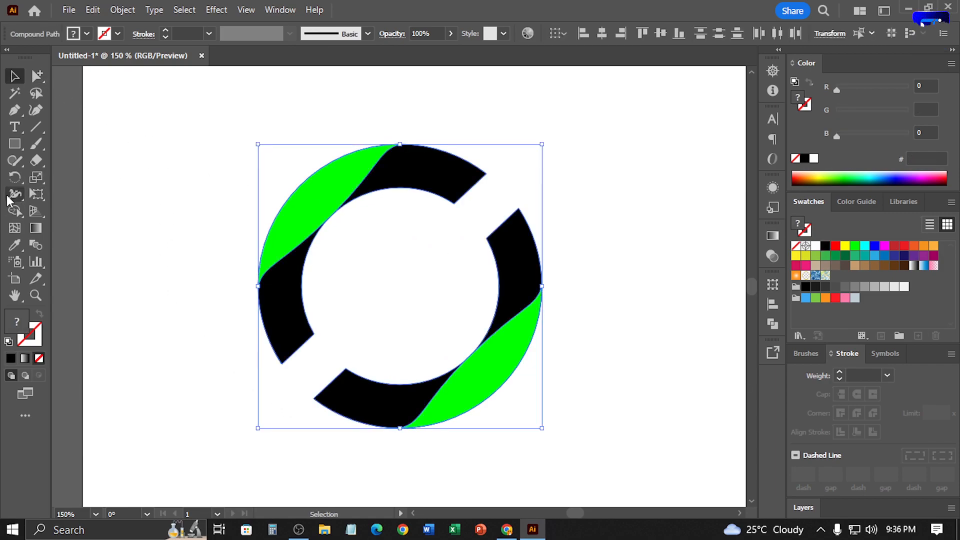
left_click(13, 208)
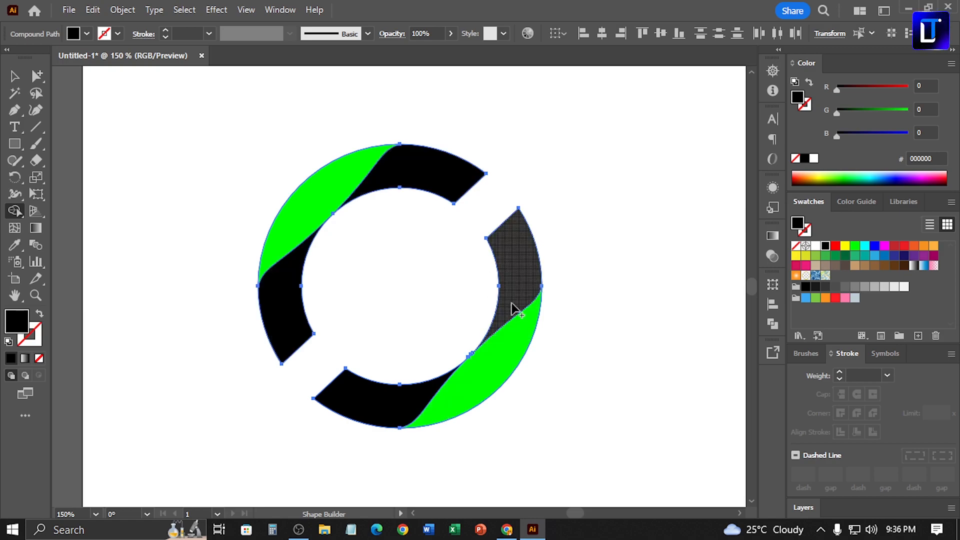
key("v")
In Outline view, move the green path's upper-left inner curvature point onto the ring's inner circle with the Curvature tool.
key("ctrl+a")
key("ctrl+y")
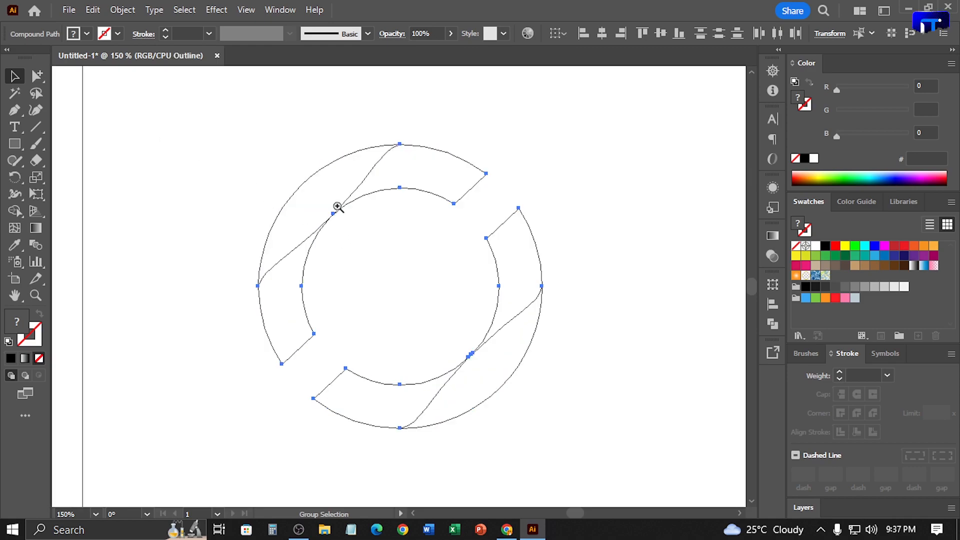
scroll(344, 216, "up", 5)
left_click_drag(520, 361, 480, 333)
key("shift+grave")
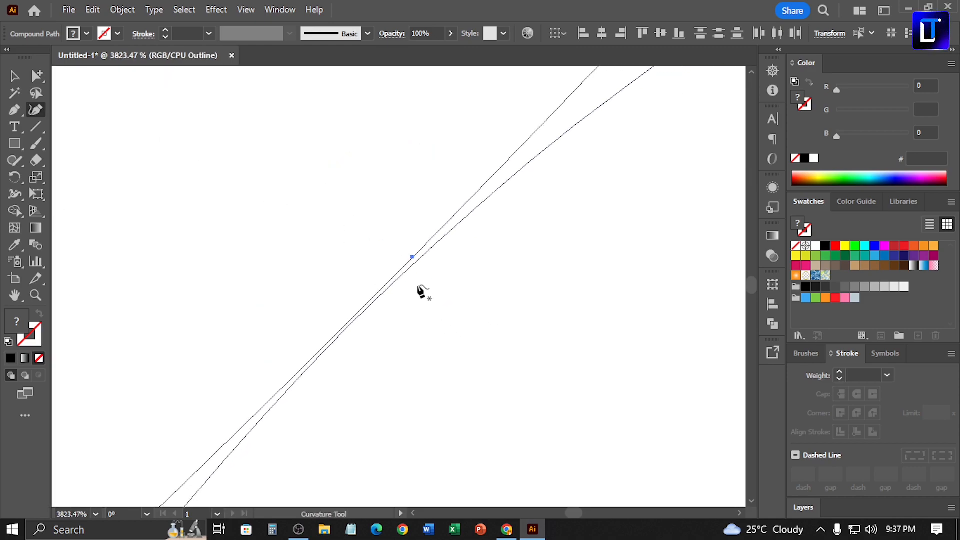
left_click(413, 258)
left_click(419, 264)
mouse_move(413, 258)
left_mouse_down()
mouse_move(427, 270)
mouse_move(414, 263)
left_mouse_up()
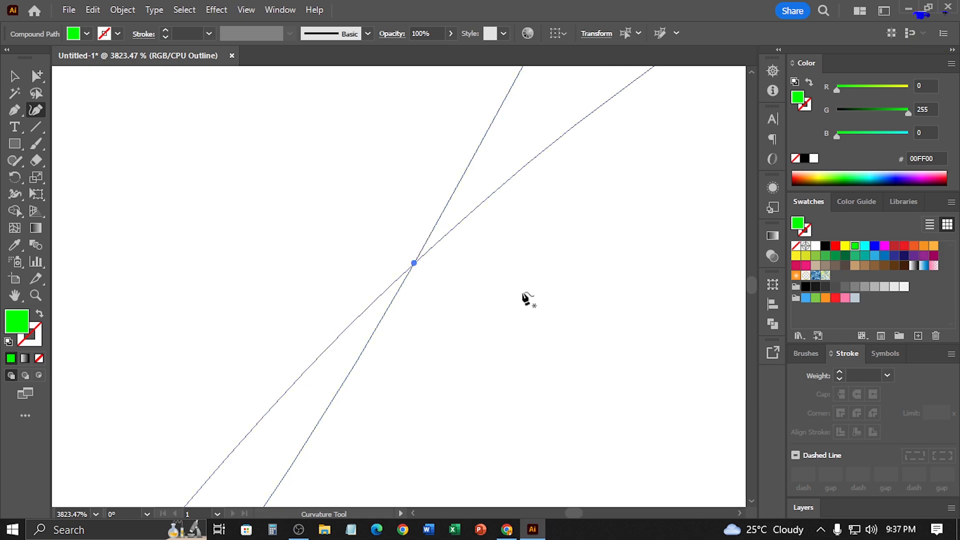
key("ctrl+0")
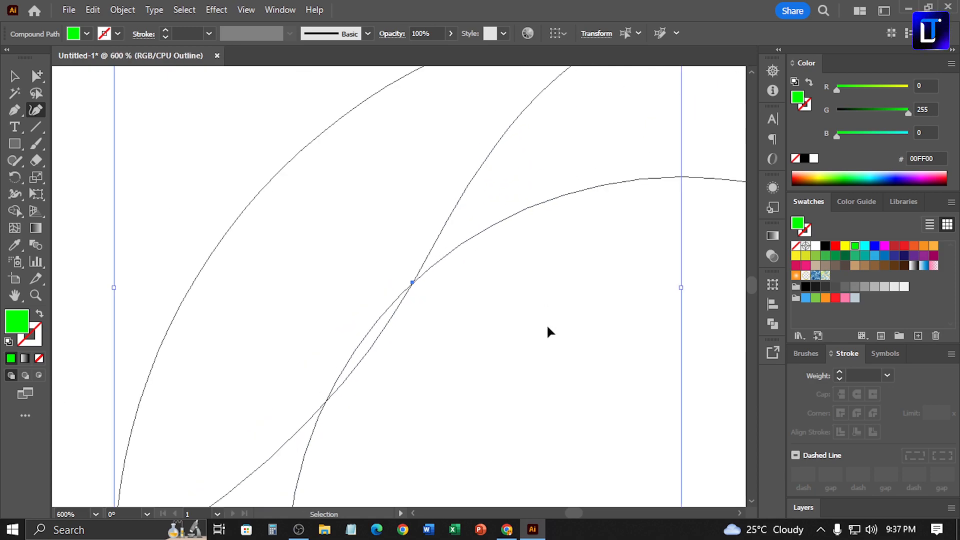
Shift that curvature point down along the inner circle until the green curve just touches the edge, and return to the preview display.
key("ctrl+space")
left_click_drag(516, 369, 510, 309)
left_click_drag(352, 267, 439, 307)
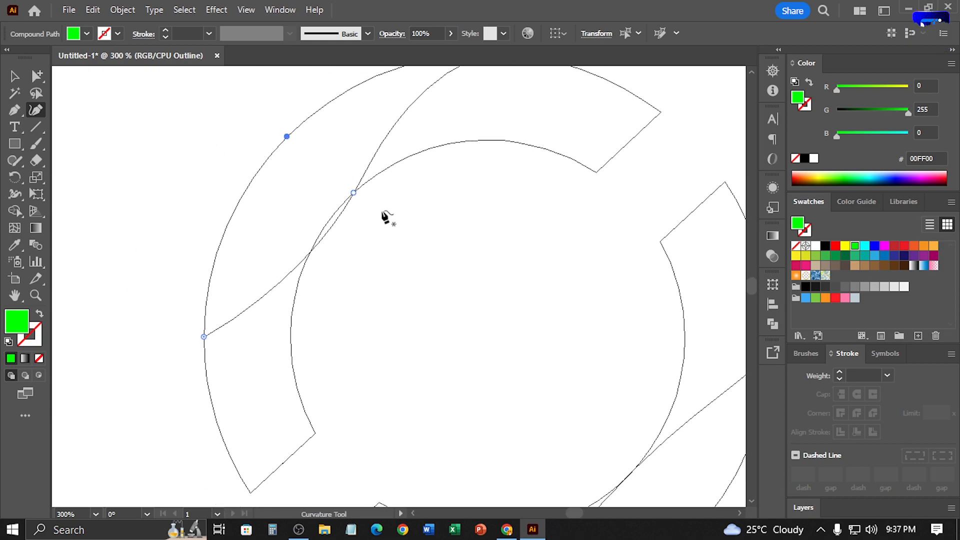
left_click_drag(355, 193, 331, 220)
left_click_drag(615, 421, 544, 345)
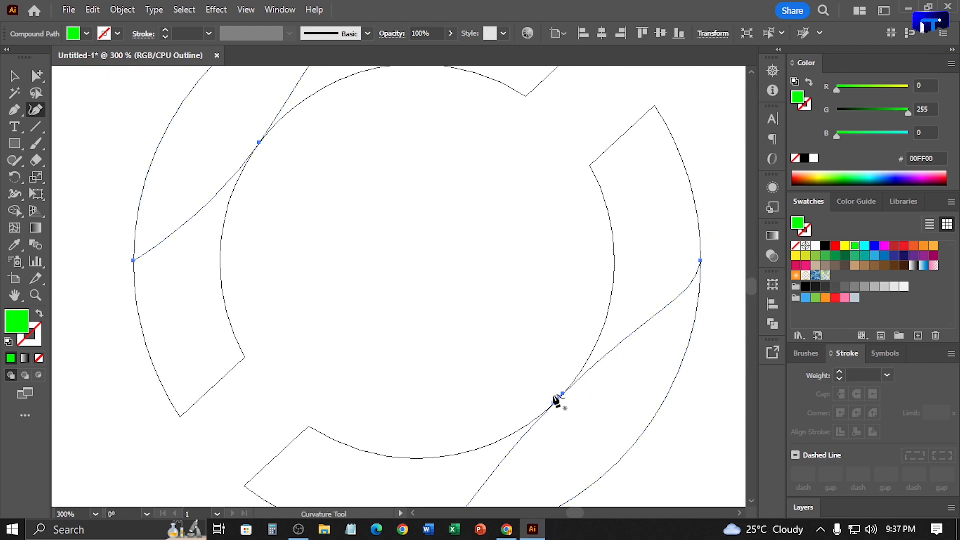
left_click_drag(441, 270, 387, 342)
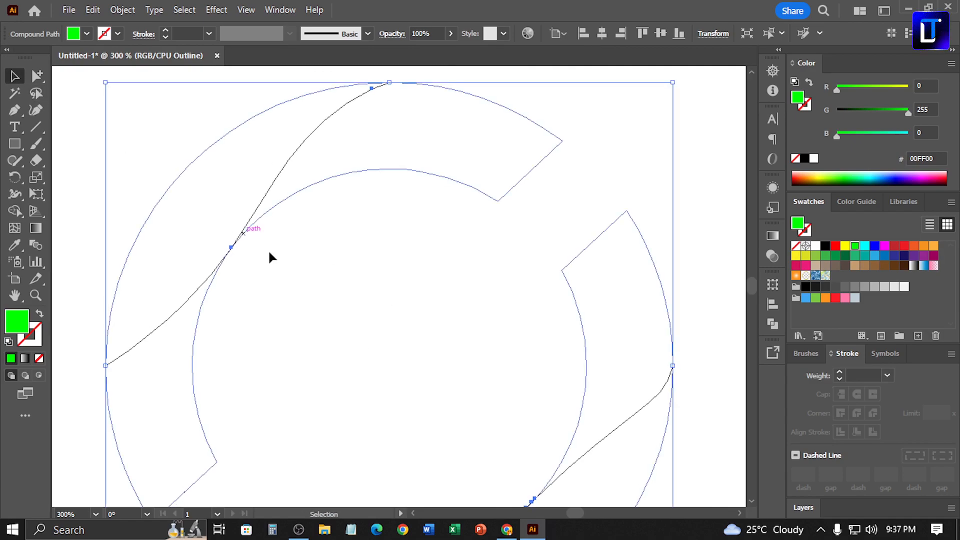
left_click(321, 279)
key("ctrl+y")
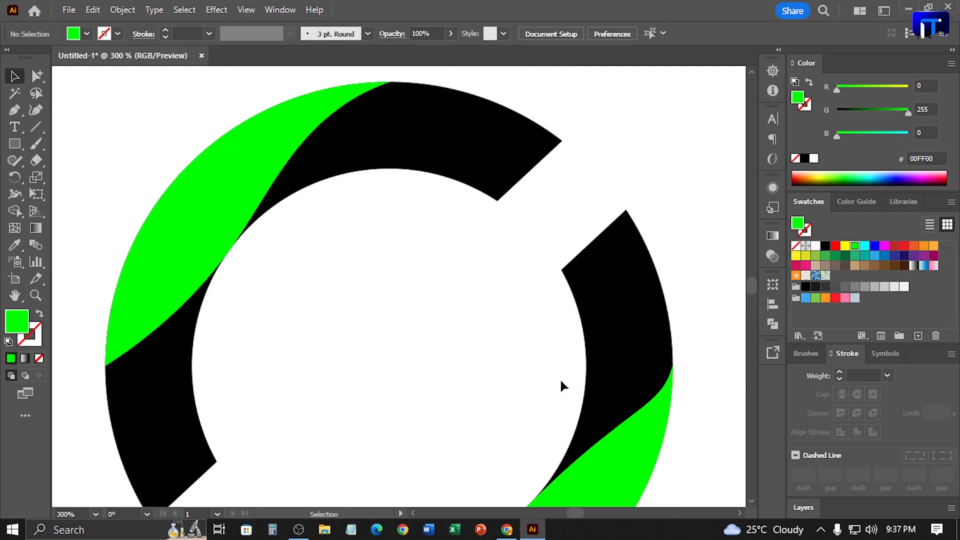
Select the green and black shapes and divide the black ring into separate segments with the Shape Builder.
key("ctrl+minus")
left_click(420, 198)
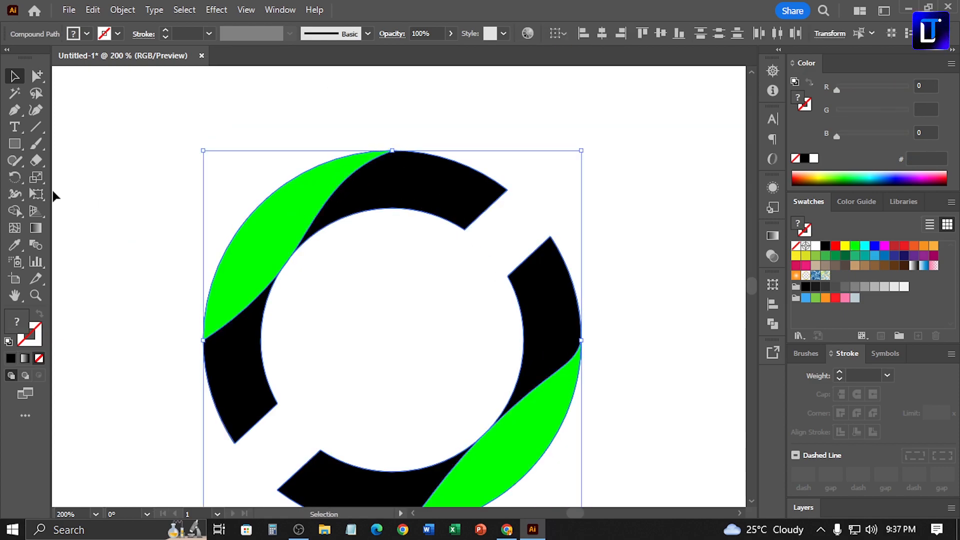
left_click(15, 211)
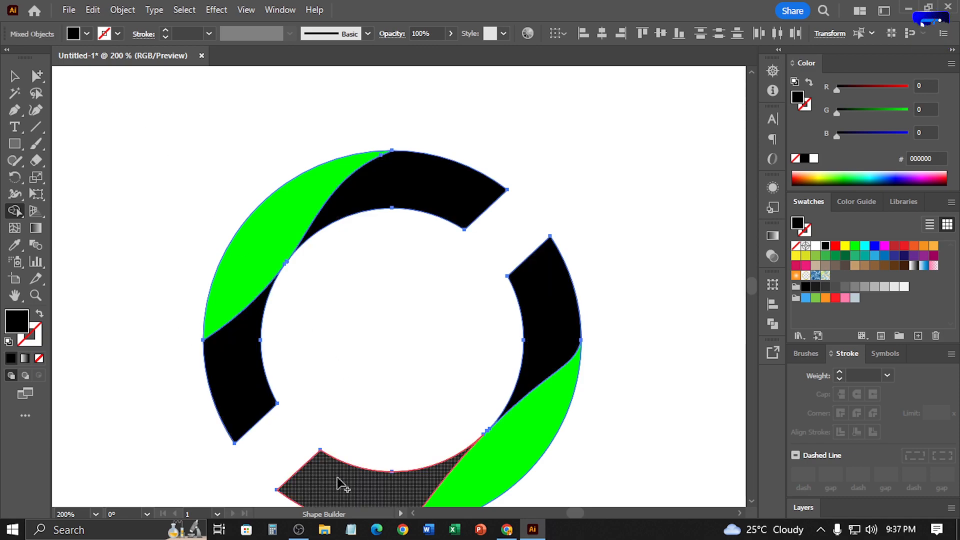
left_click(16, 79)
left_click(212, 152)
scroll(165, 182, "down", 1)
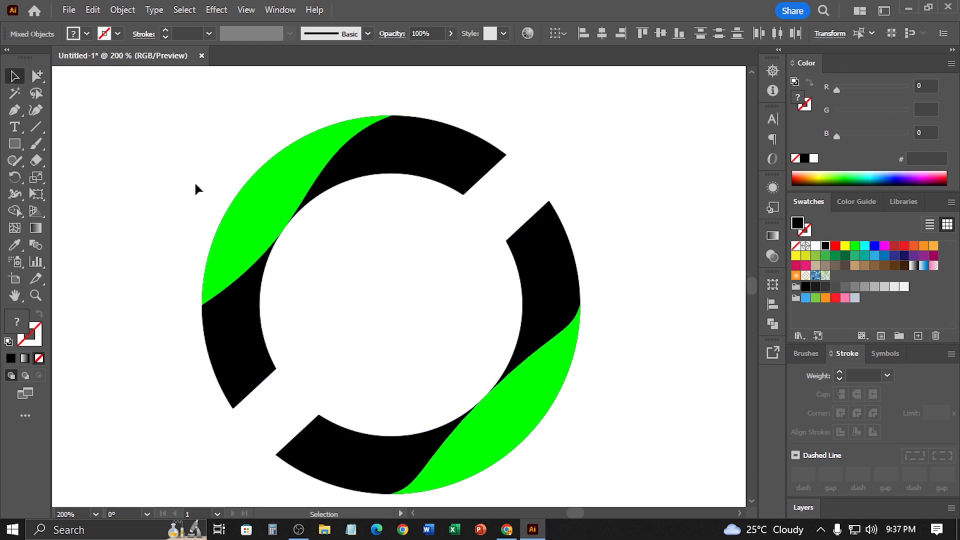
Fill the upper black segment with red (FF0000) and the right black segment with blue (0000FF).
left_click(470, 171)
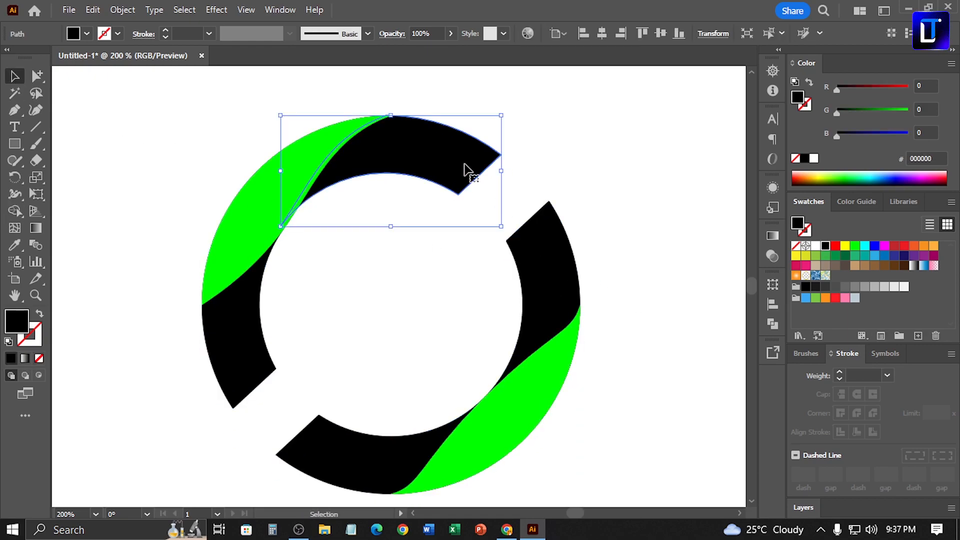
left_click(835, 245)
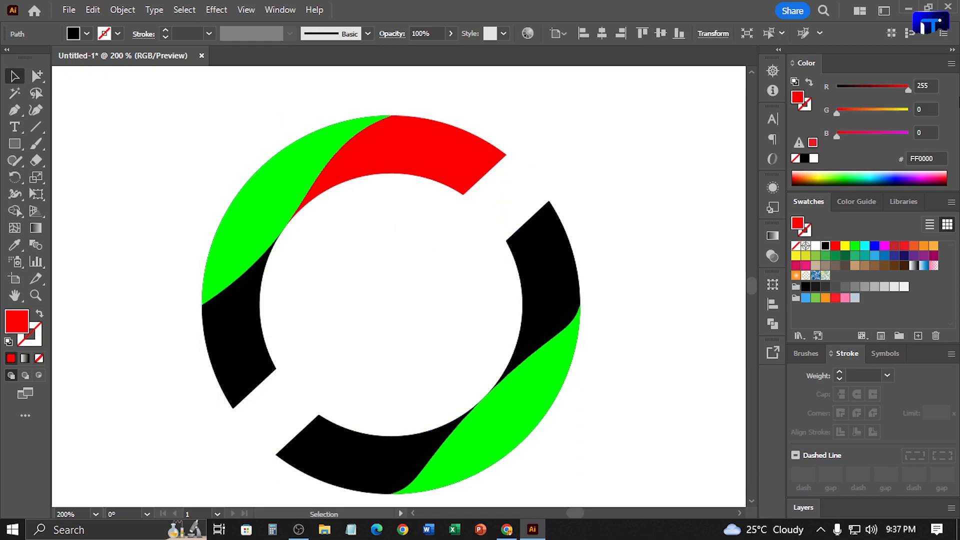
left_click(553, 220)
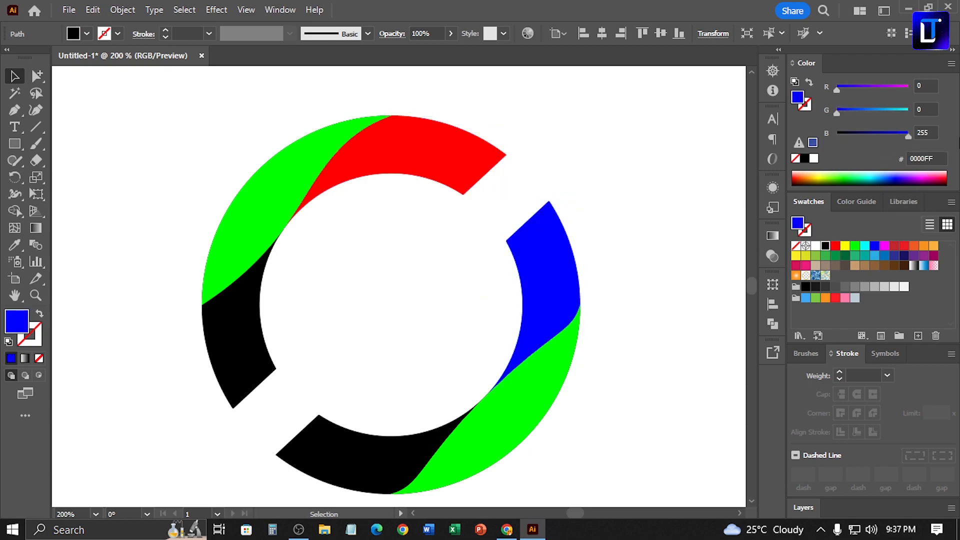
Fill the left black segment with blue (0000FF) and the bottom black segment with yellow (FFFF00).
left_click(268, 316)
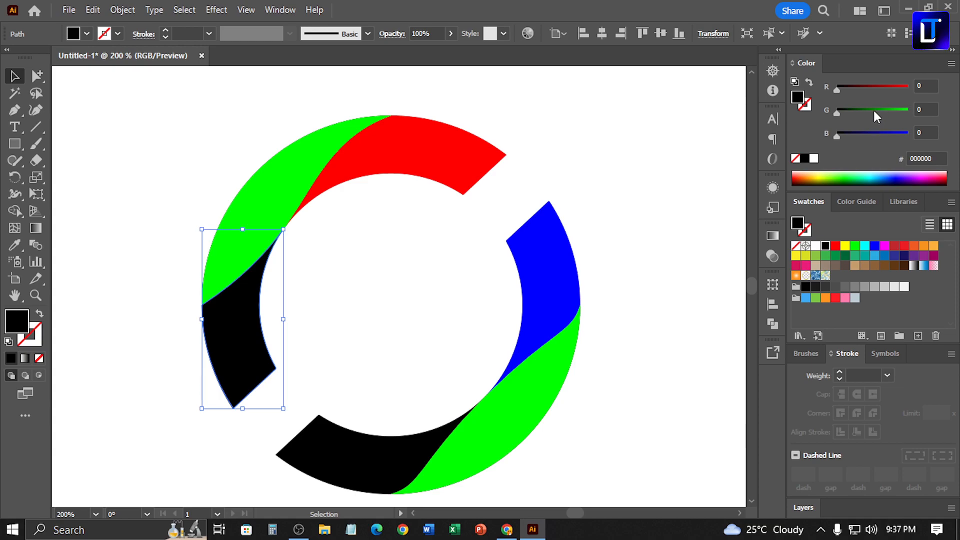
left_click(899, 132)
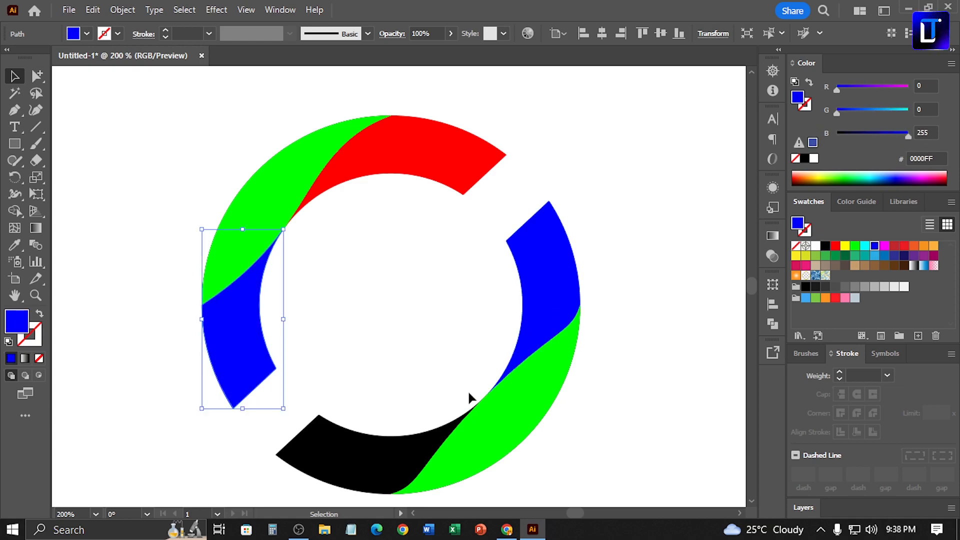
left_click(360, 460)
left_click(909, 111)
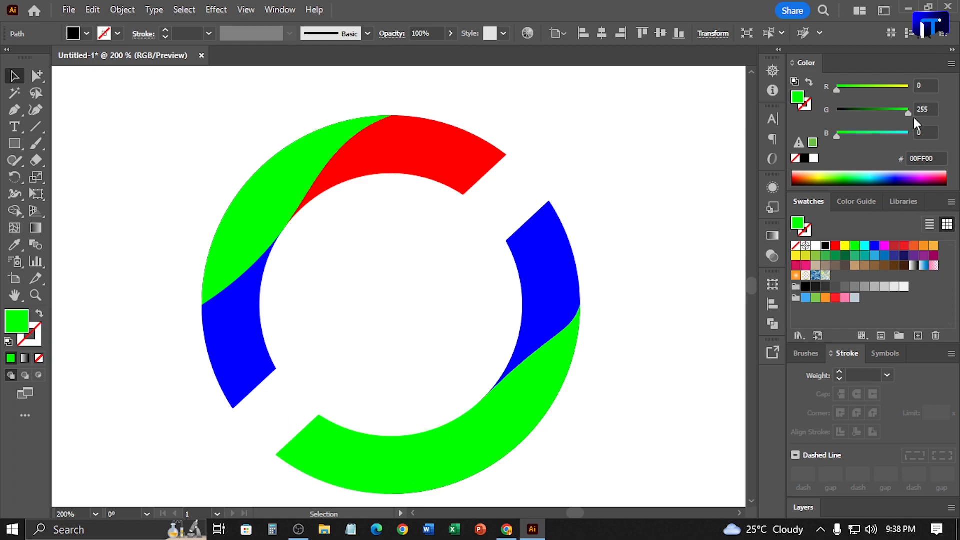
left_click(909, 87)
left_click(656, 200)
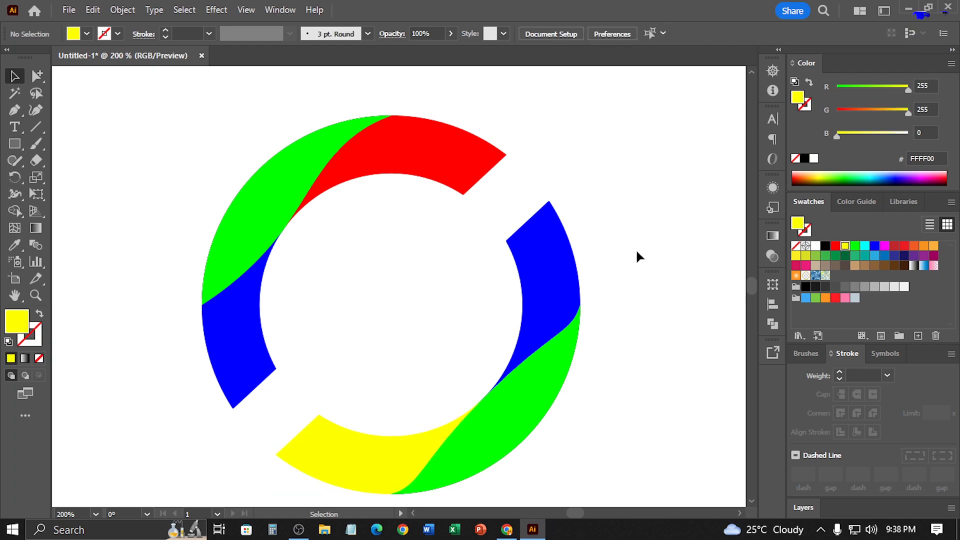
Fill the upper red segment with a linear white-to-black gradient and add a color stop near its middle.
key("ctrl+minus")
left_click_drag(643, 262, 598, 250)
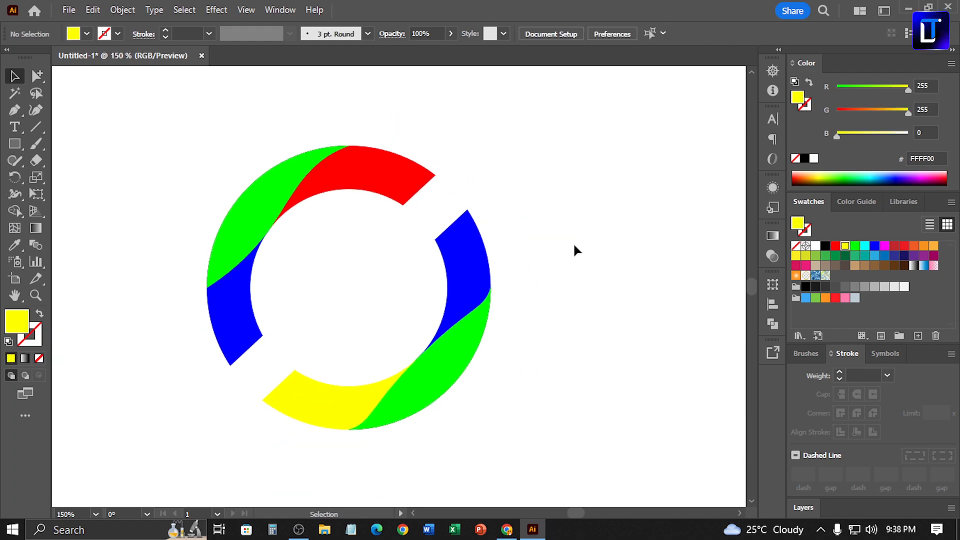
left_click(351, 185)
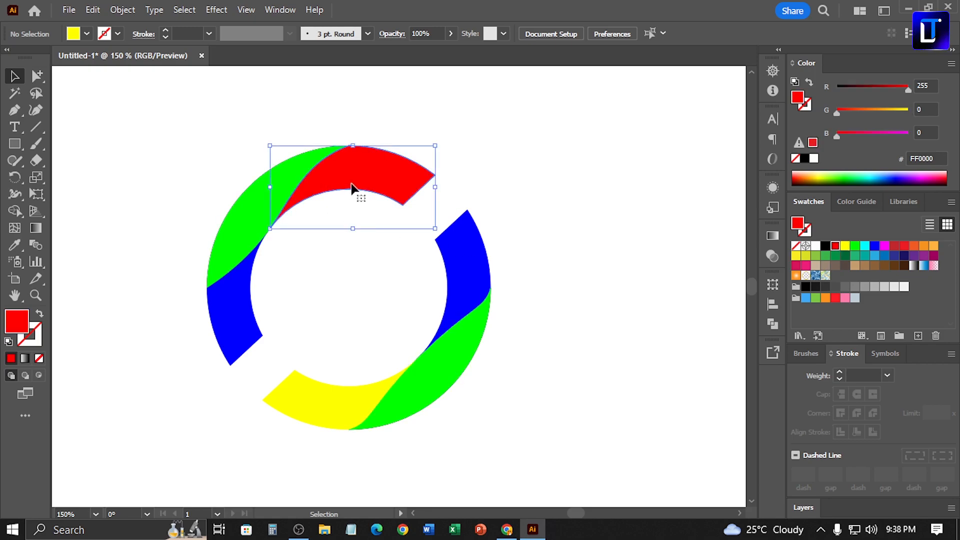
key("period")
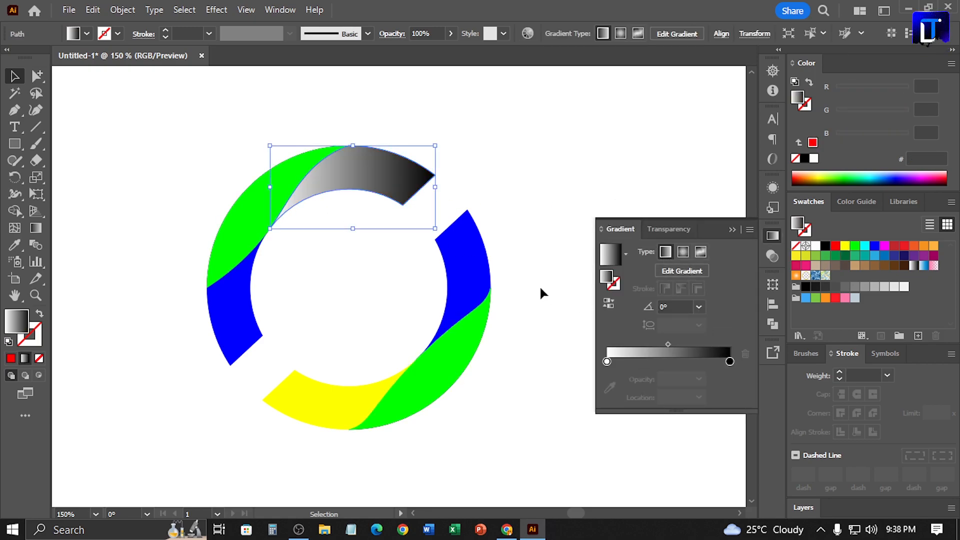
left_click_drag(550, 288, 492, 281)
left_click(677, 362)
left_click(730, 362)
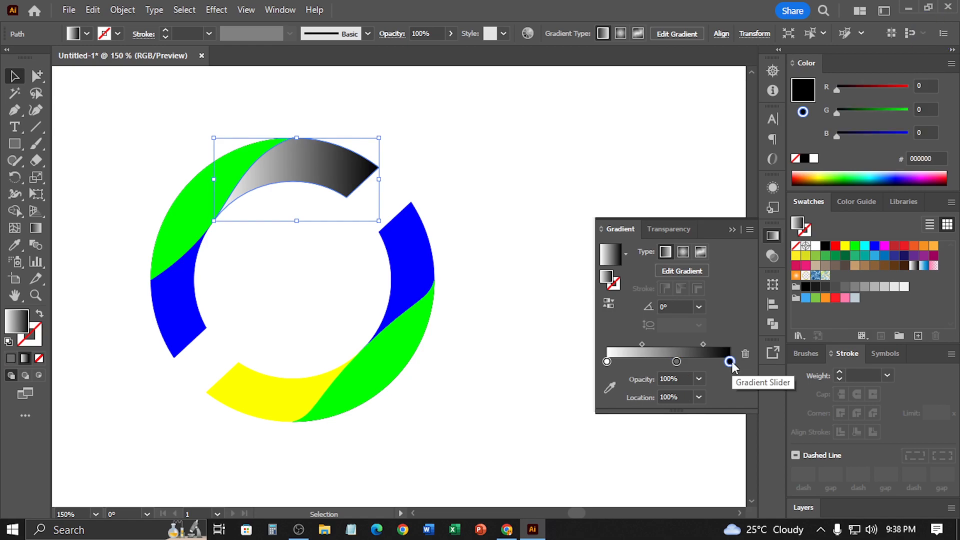
Reverse the upper segment's gradient to run from black to white and remove the extra stop beside the black one.
left_click(609, 304)
left_click(610, 362)
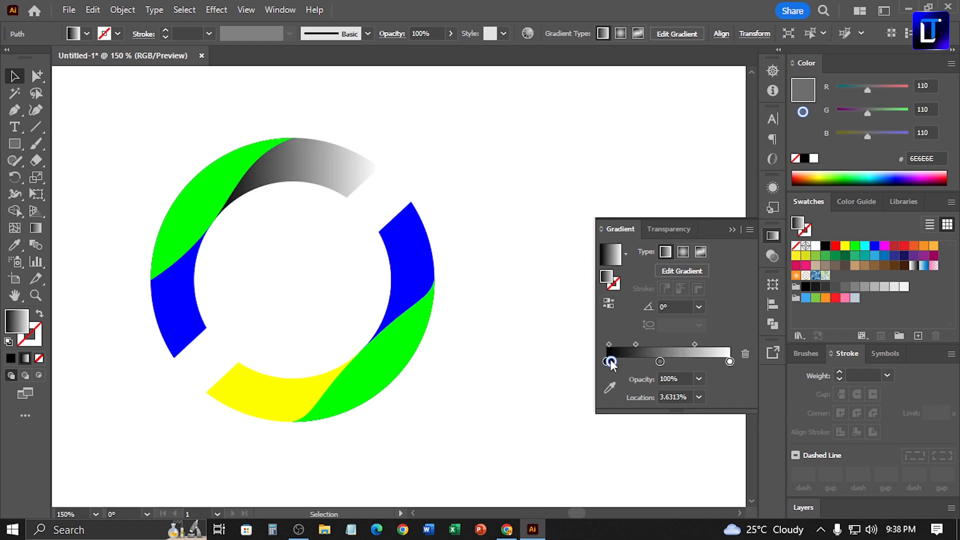
left_click_drag(611, 361, 617, 389)
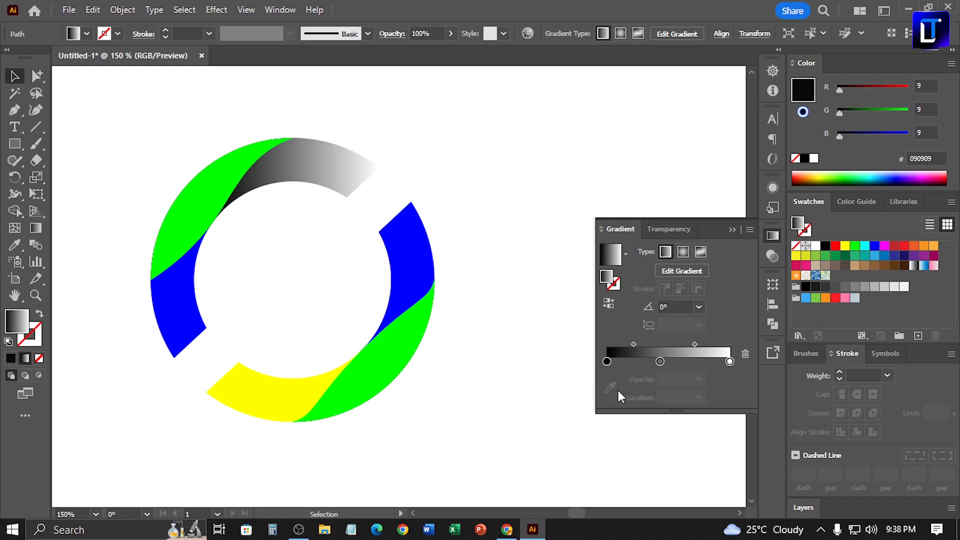
Recolor the gradient's middle stop to blue (0000FF) and its white end stop to cyan (00FFFF).
left_click(660, 361)
left_click_drag(898, 133, 829, 91)
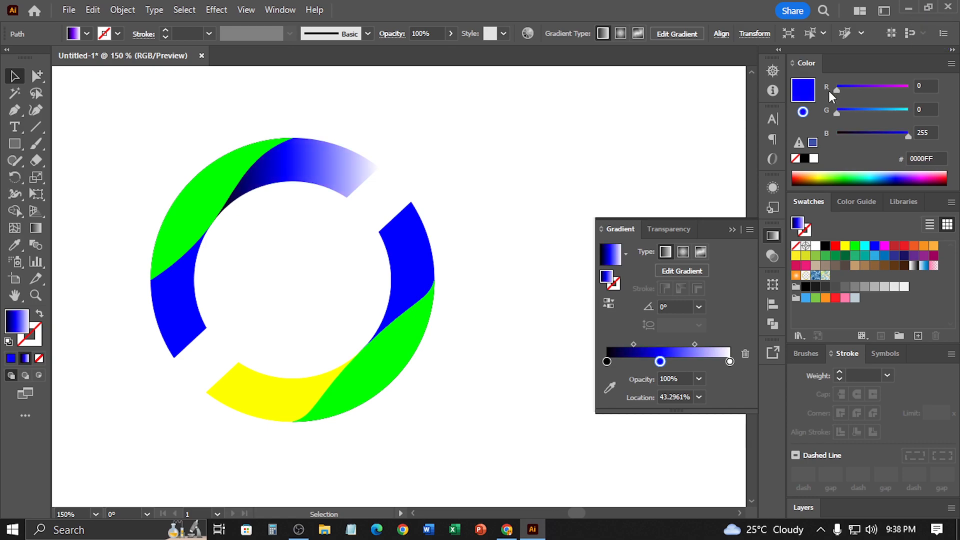
left_click(730, 361)
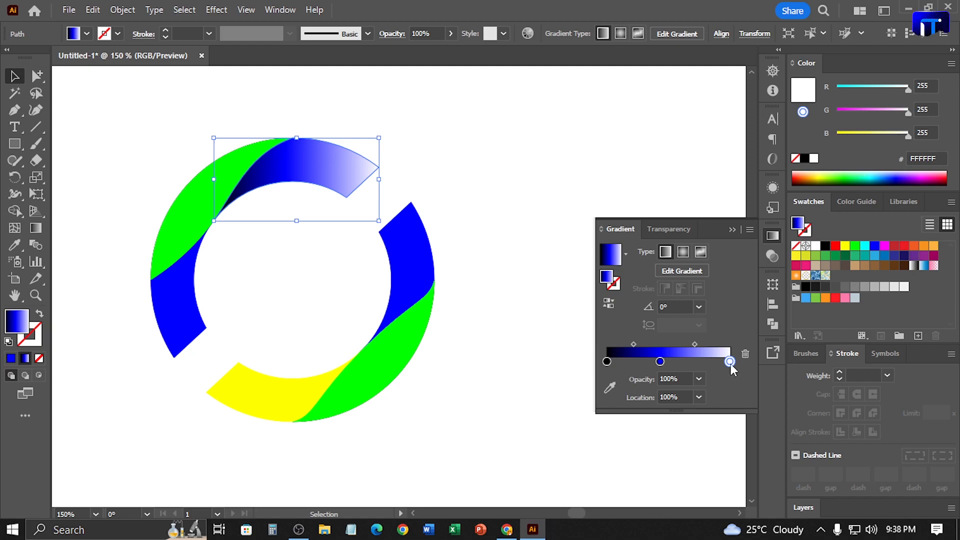
left_click_drag(731, 363, 710, 390)
left_click(702, 362)
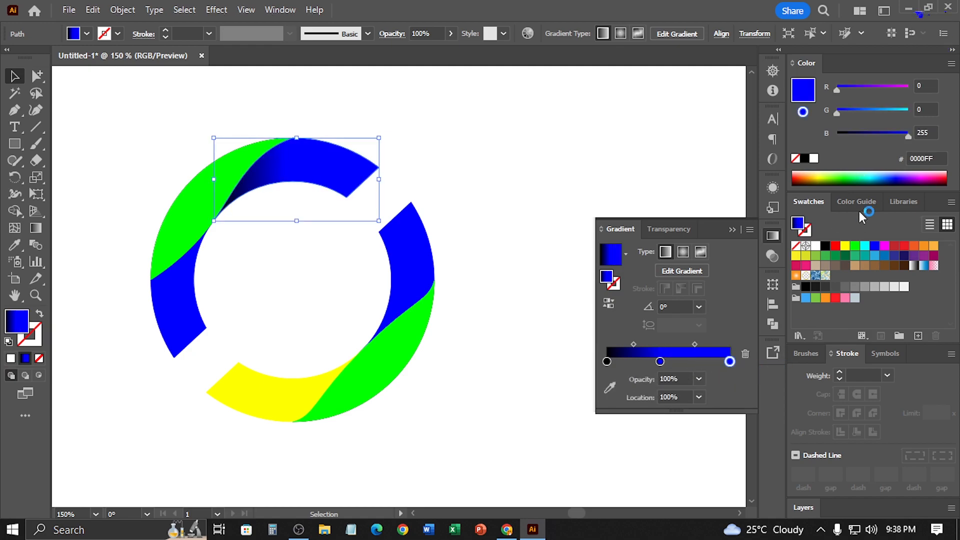
left_click_drag(875, 113, 919, 115)
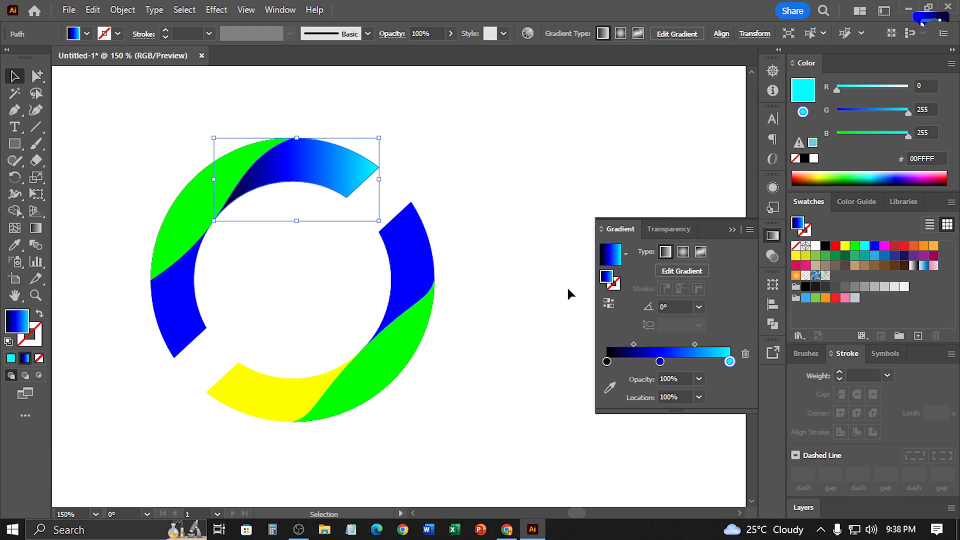
Undo the trial gradient fill on the right segment and move the upper segment's blue stop to about 32%.
left_click_drag(615, 255, 435, 255)
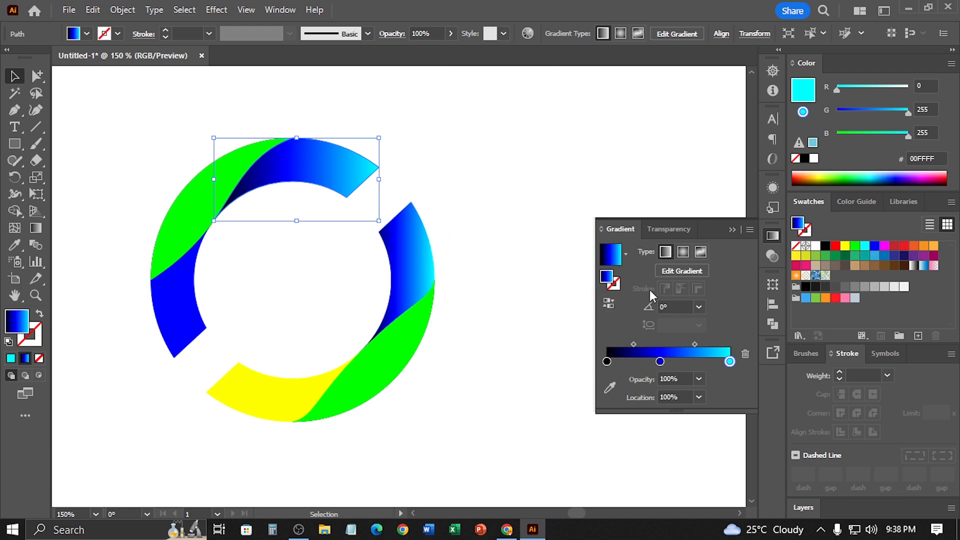
key("ctrl+z")
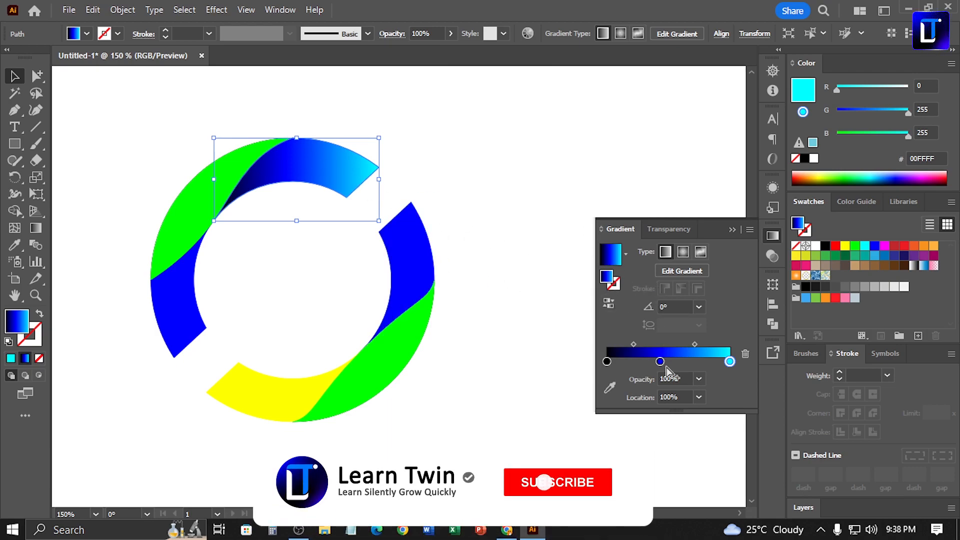
left_click_drag(660, 361, 646, 361)
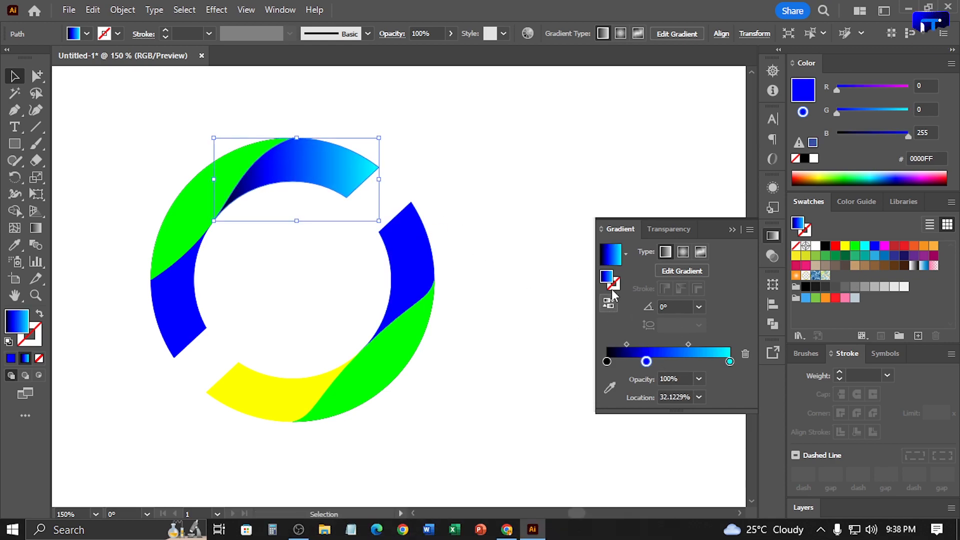
Apply the upper segment's black-blue-cyan gradient to the right, left and bottom ring segments.
left_click_drag(611, 256, 414, 252)
left_click_drag(611, 258, 195, 327)
left_click_drag(600, 255, 350, 382)
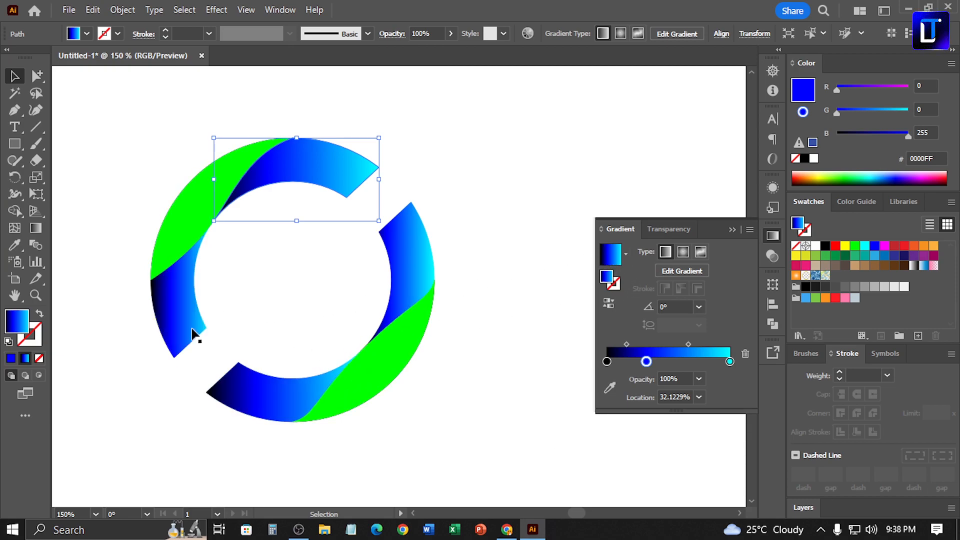
left_click(181, 303)
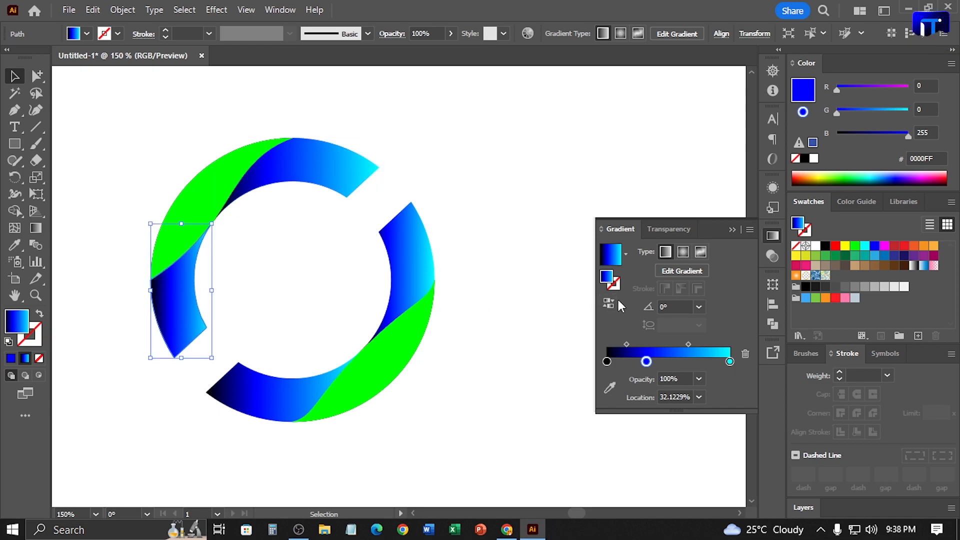
left_click(608, 304)
left_click(613, 301)
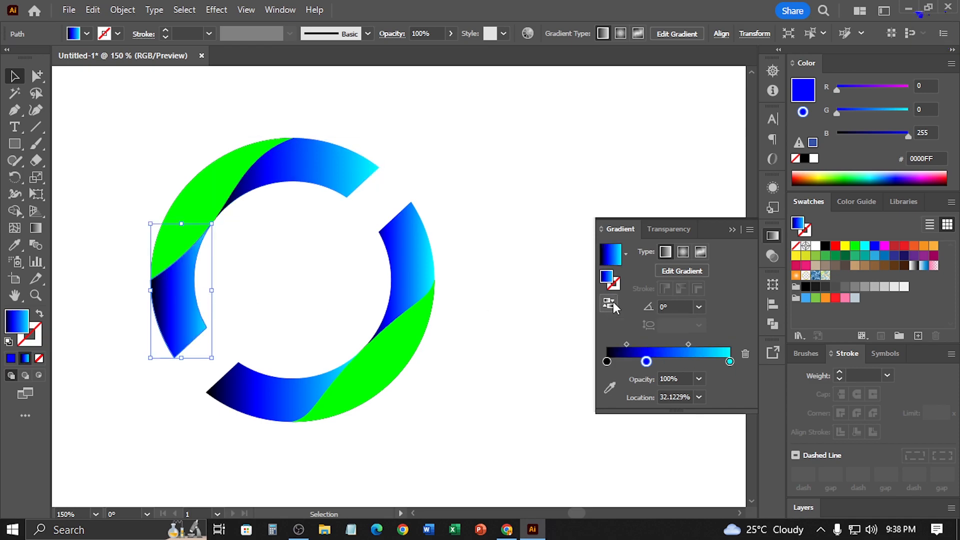
Reverse the bottom segment's gradient to run from cyan to black.
left_click(264, 415)
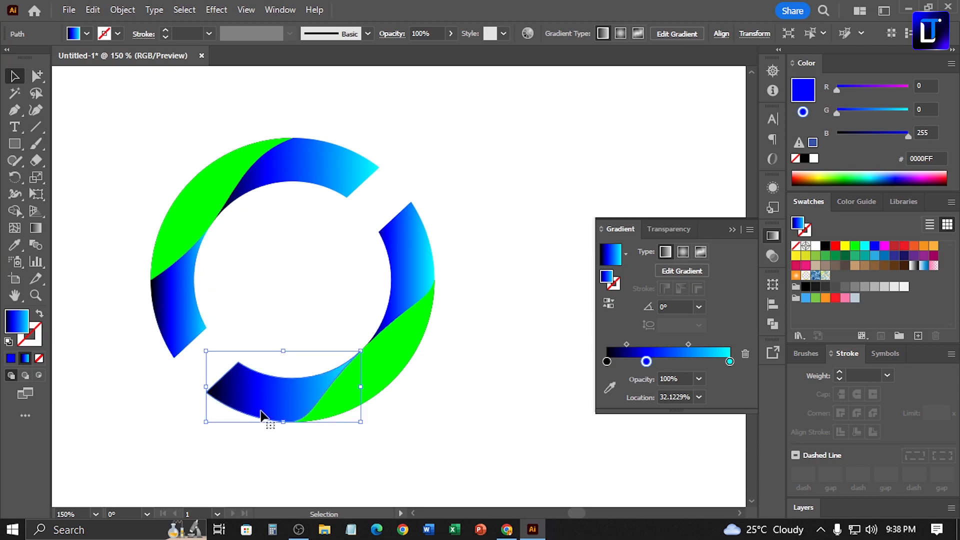
left_click(609, 303)
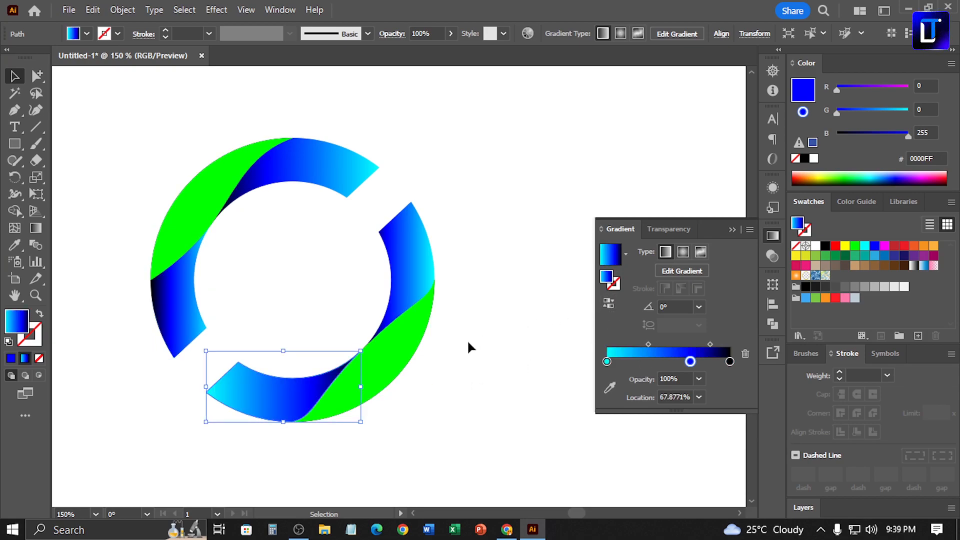
Redirect the right segment's gradient at about 96°, placing black by the green curve, blue midway and cyan toward the cut end.
left_click(420, 264)
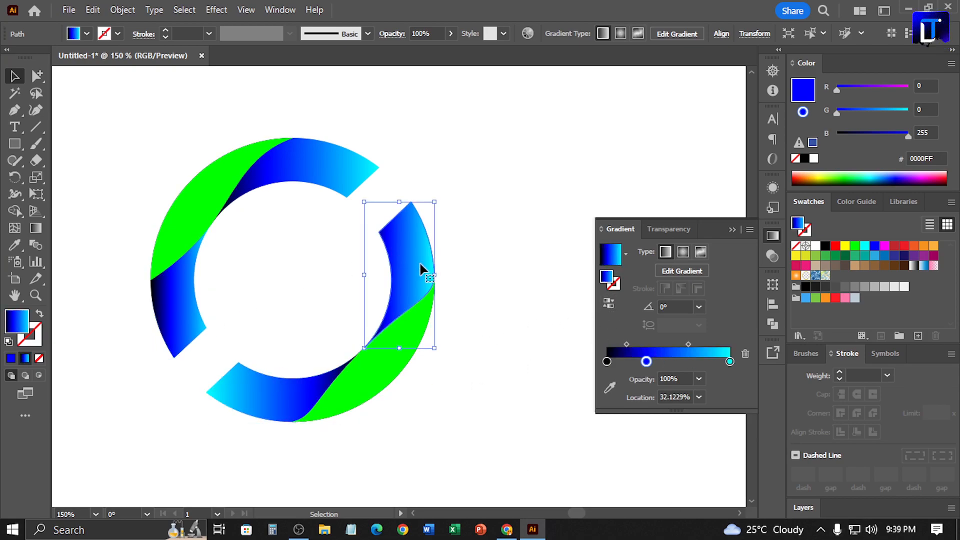
key("g")
mouse_move(448, 278)
left_mouse_down()
mouse_move(383, 170)
mouse_move(470, 195)
mouse_move(360, 156)
mouse_move(359, 231)
left_mouse_up()
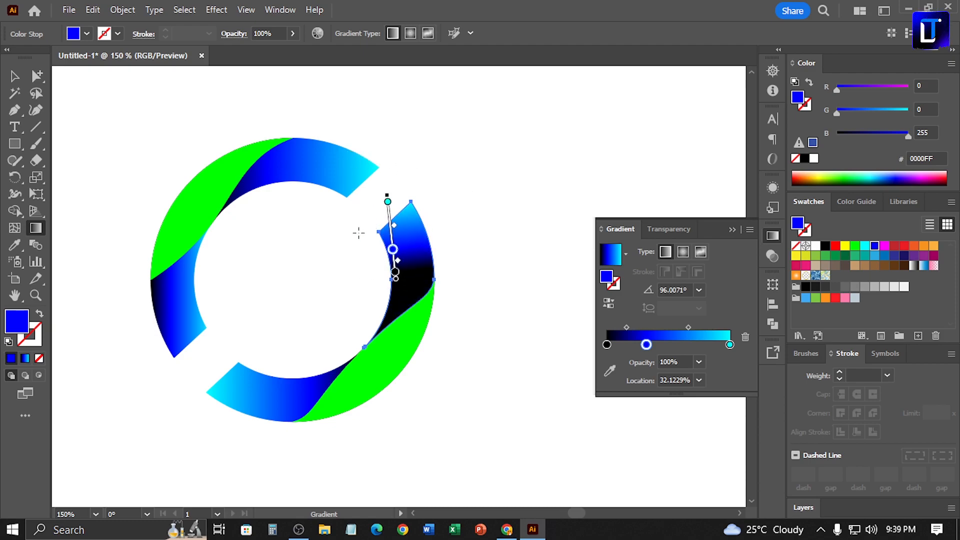
mouse_move(393, 260)
left_mouse_down()
mouse_move(414, 268)
mouse_move(417, 300)
mouse_move(411, 275)
mouse_move(406, 300)
mouse_move(420, 283)
mouse_move(396, 283)
left_mouse_up()
left_click(393, 247)
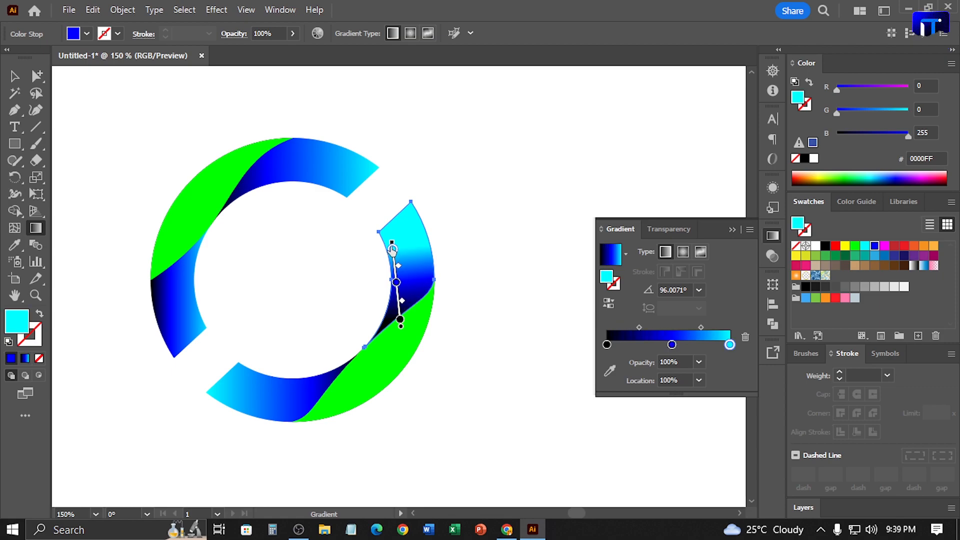
left_click_drag(392, 245, 391, 232)
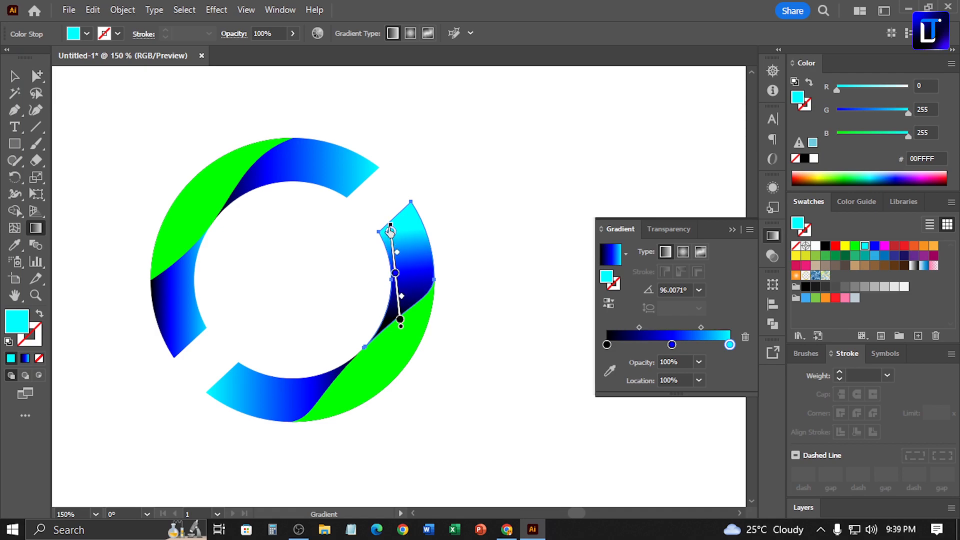
key("v")
left_click(259, 398)
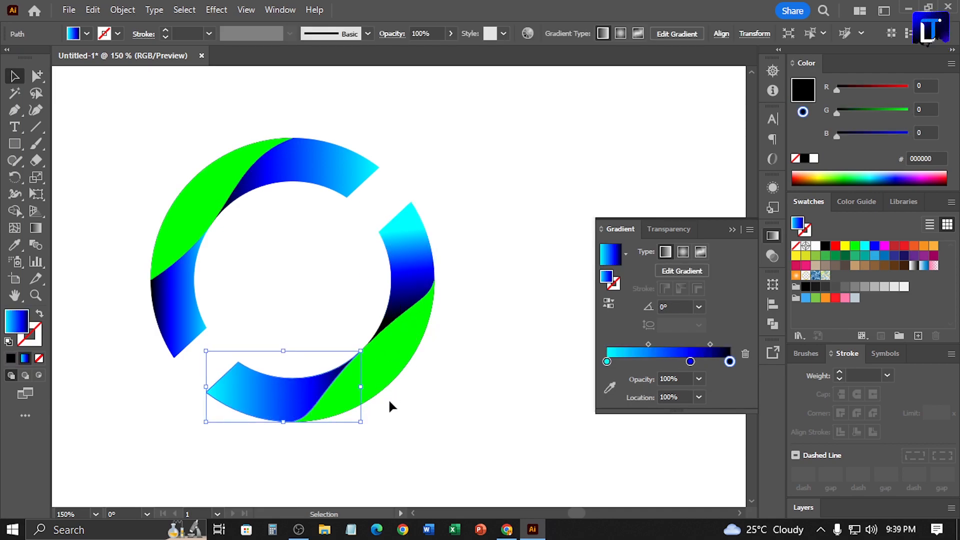
key("g")
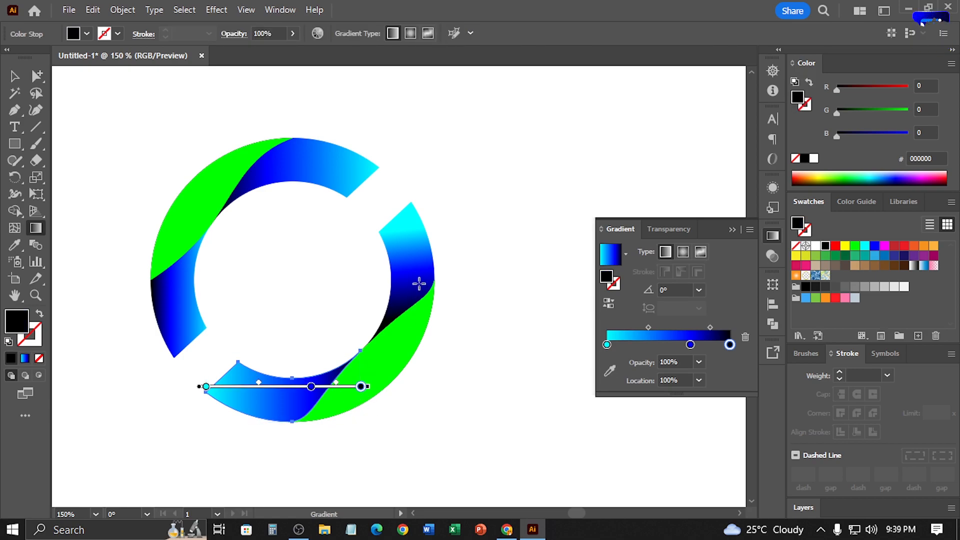
key("v")
Shift the right segment's gradient slightly down, set its blue stop at about 48% and extend the cyan end back toward the cut.
left_click(415, 258)
key("g")
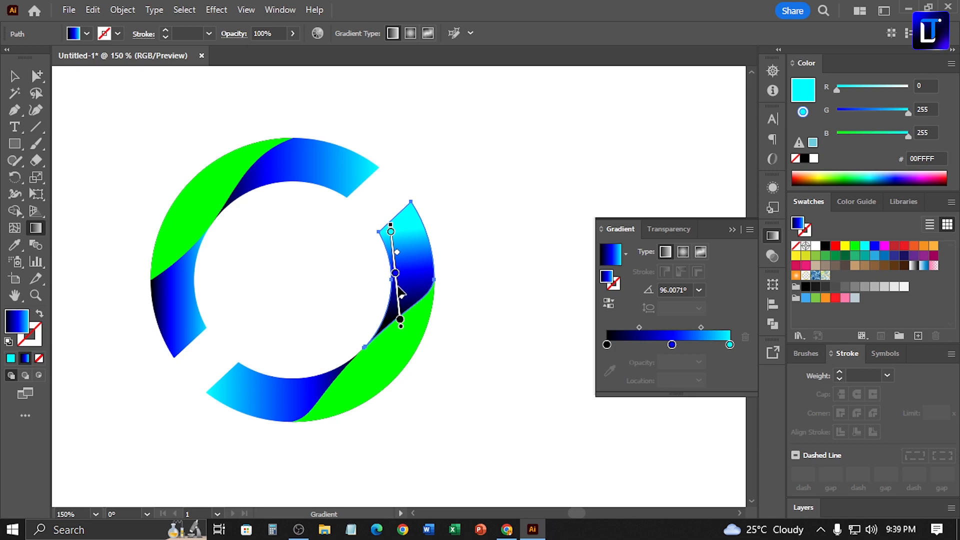
mouse_move(399, 301)
left_mouse_down()
mouse_move(422, 310)
mouse_move(408, 303)
mouse_move(415, 297)
left_mouse_up()
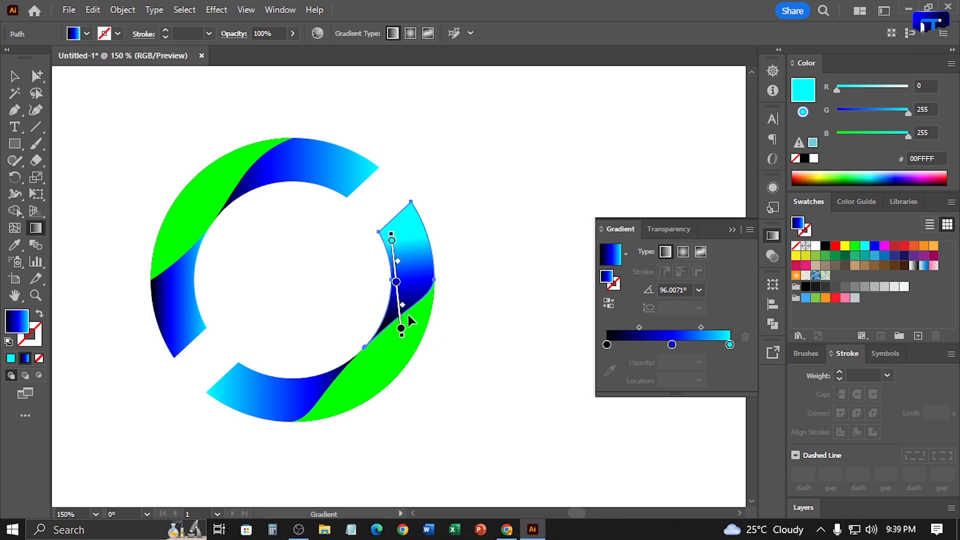
left_click_drag(396, 282, 397, 286)
left_click_drag(392, 240, 391, 223)
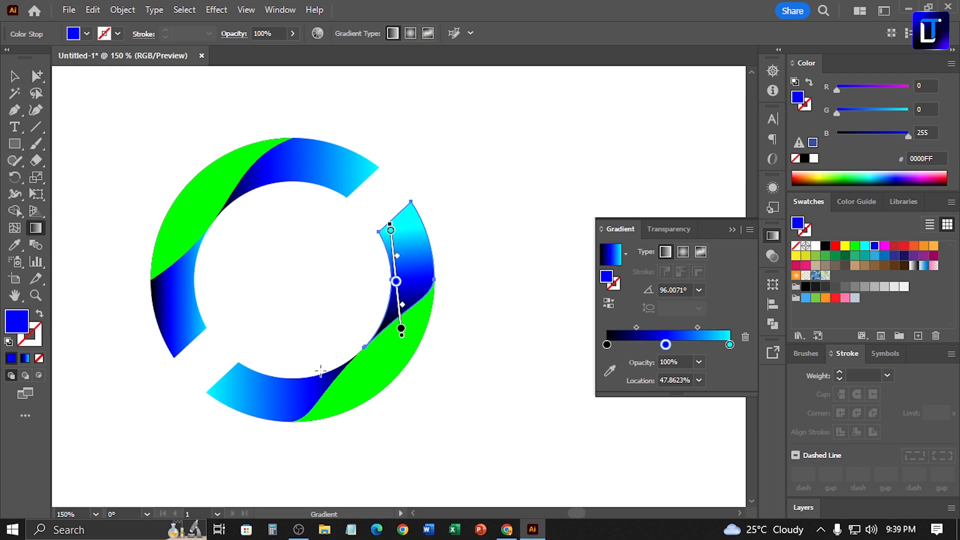
Reposition the bottom segment's gradient stops, with cyan at about 4%, blue near the middle and black at about 78%.
left_click(289, 399)
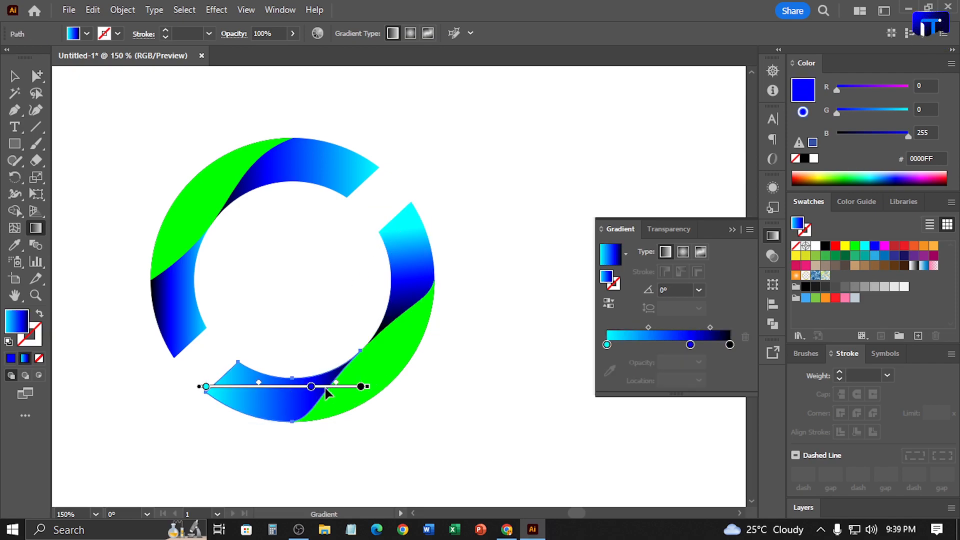
left_click_drag(311, 389, 283, 388)
left_click_drag(361, 387, 326, 388)
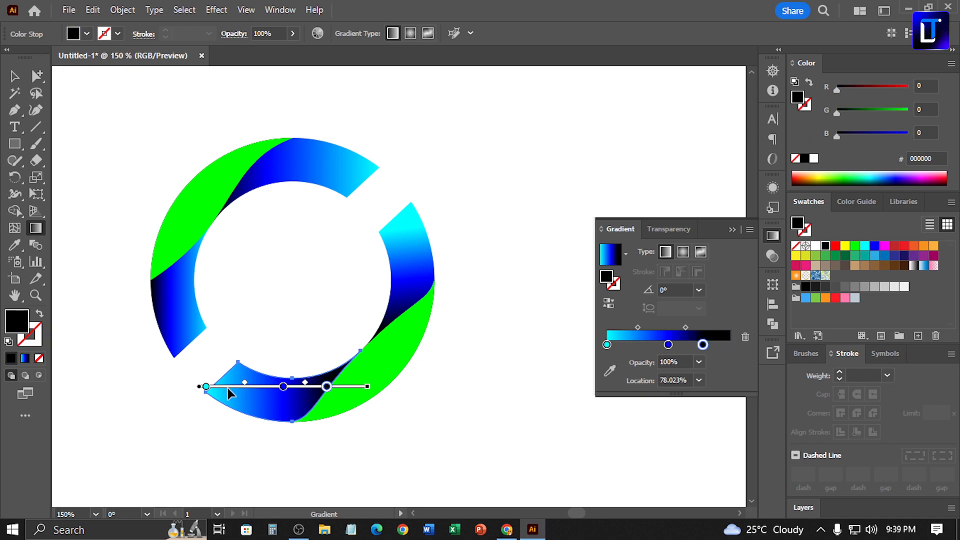
left_click_drag(206, 387, 213, 386)
key("v")
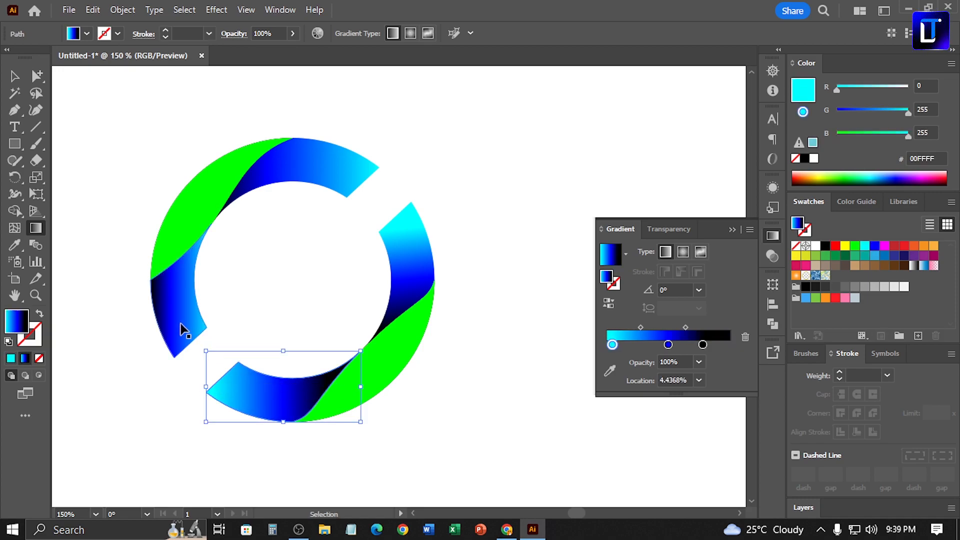
Redirect the left segment's gradient steeply downward, from black by the green curve to cyan at the cut end.
left_click(182, 330)
key("g")
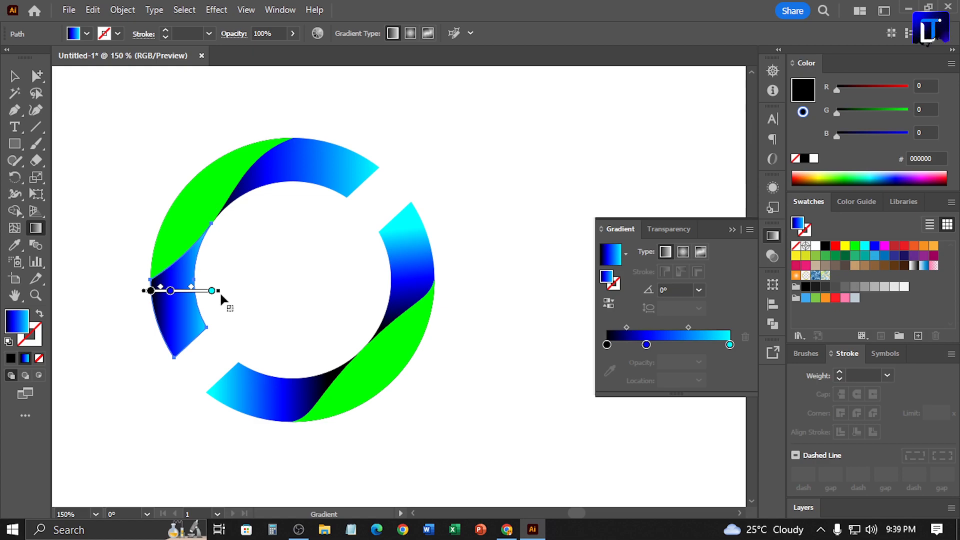
left_click_drag(223, 293, 181, 365)
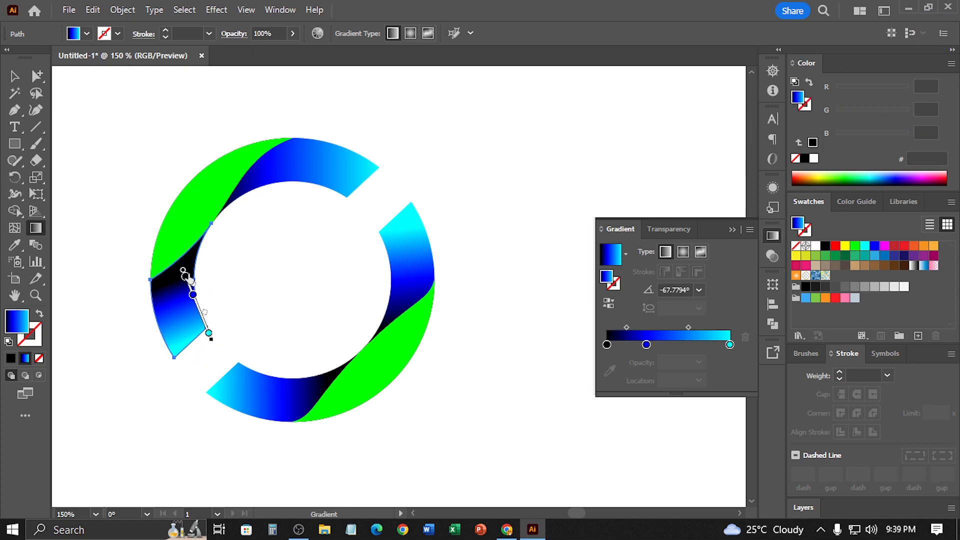
left_click_drag(185, 273, 177, 254)
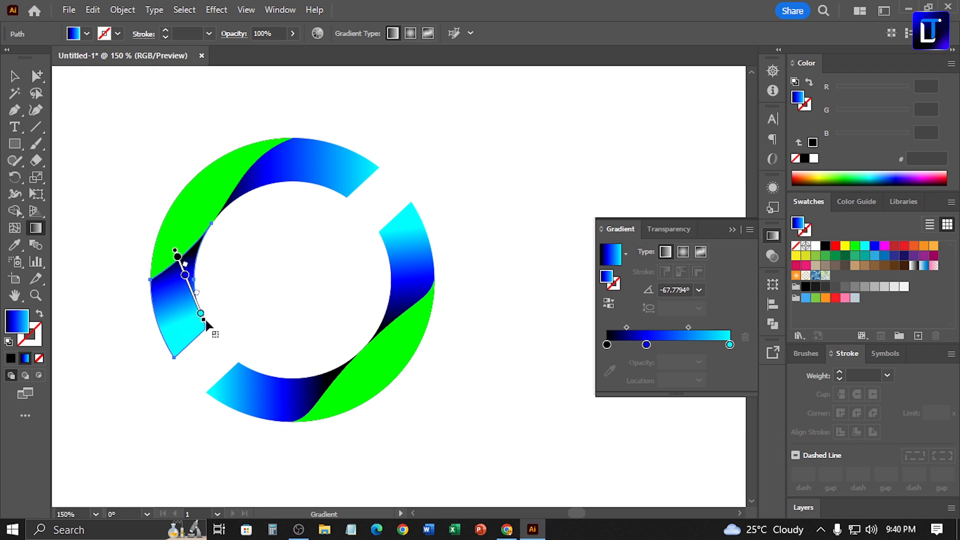
mouse_move(203, 323)
left_mouse_down()
mouse_move(207, 352)
mouse_move(188, 334)
mouse_move(208, 330)
mouse_move(198, 360)
left_mouse_up()
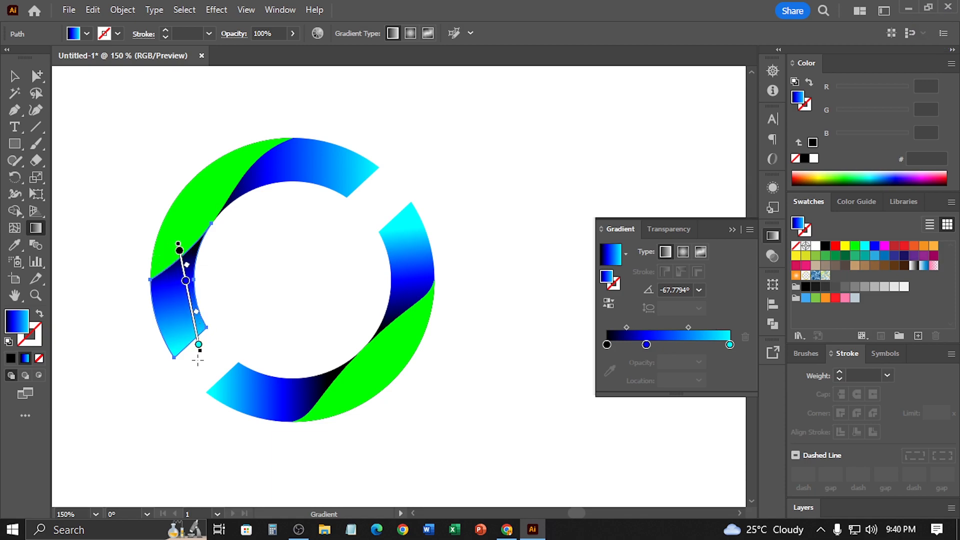
Shift the top segment's horizontal gradient toward the cut, ending cyan at the cut tip and nudging the blue stop away from black.
left_click(338, 182)
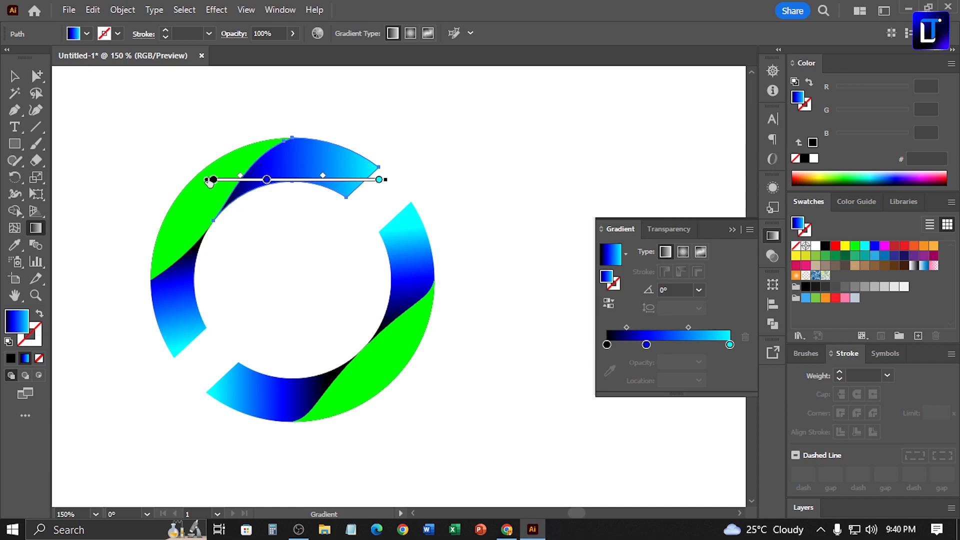
left_click_drag(212, 180, 227, 183)
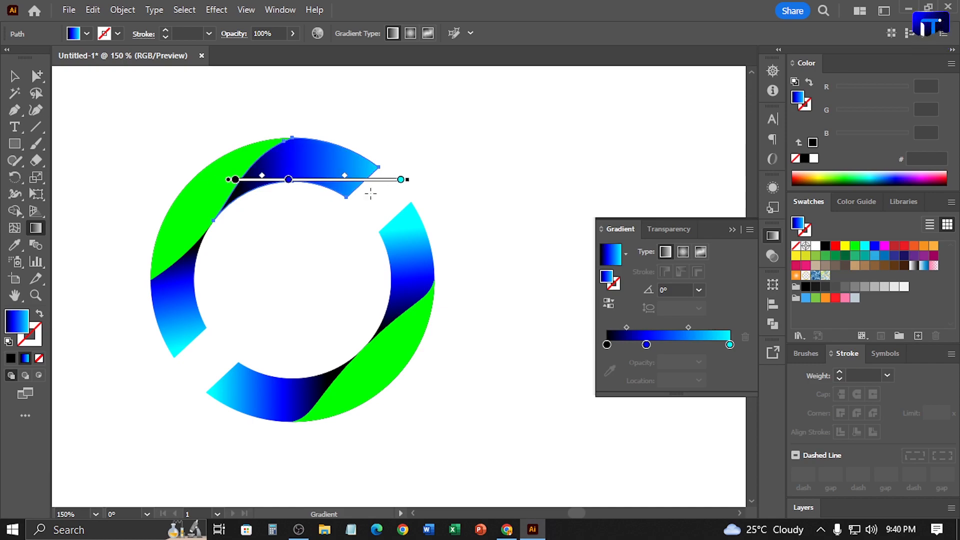
left_click_drag(408, 181, 380, 181)
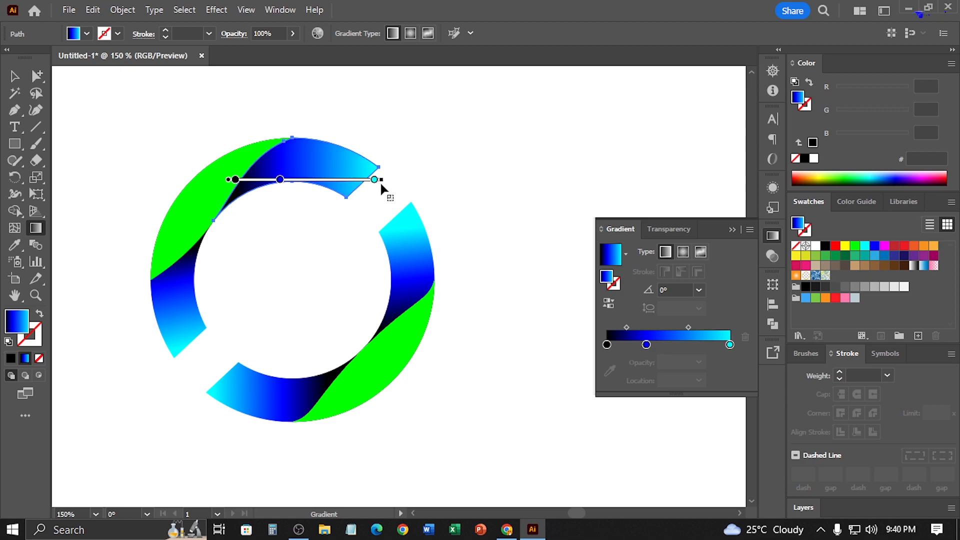
left_click_drag(280, 181, 285, 182)
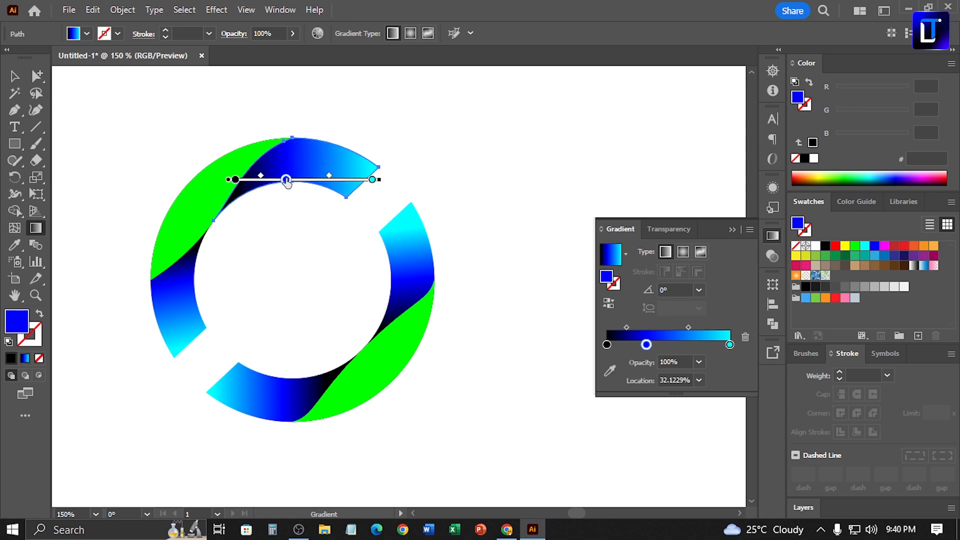
left_click(733, 229)
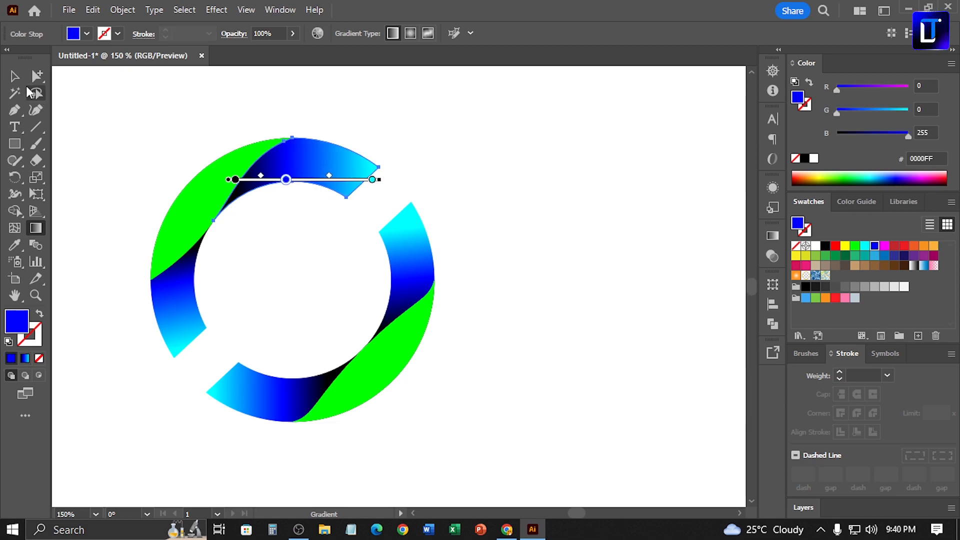
Replace the green curves' solid fill with a 0° linear gradient from purple (A600FF) through light blue to red.
left_click(14, 76)
left_click(500, 157)
left_click(214, 182)
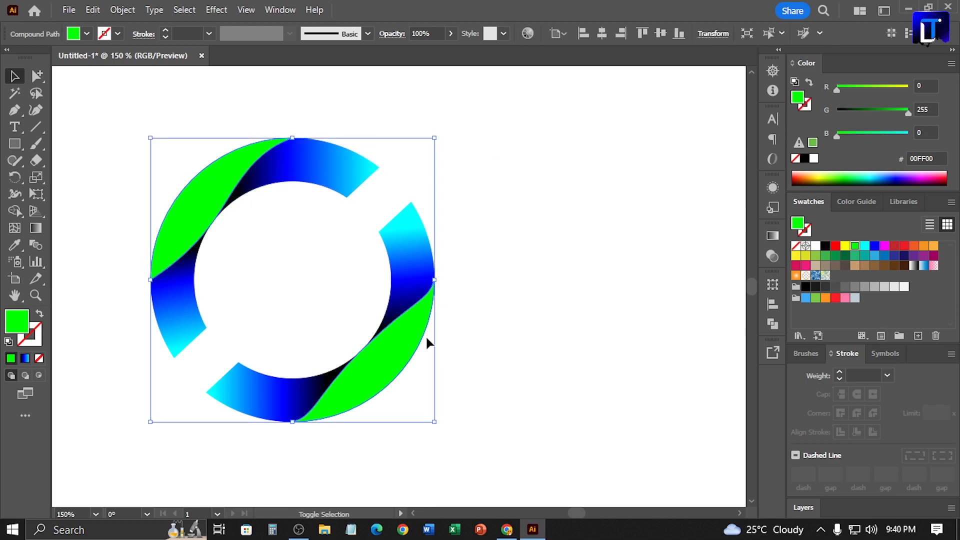
left_click_drag(900, 88, 817, 116)
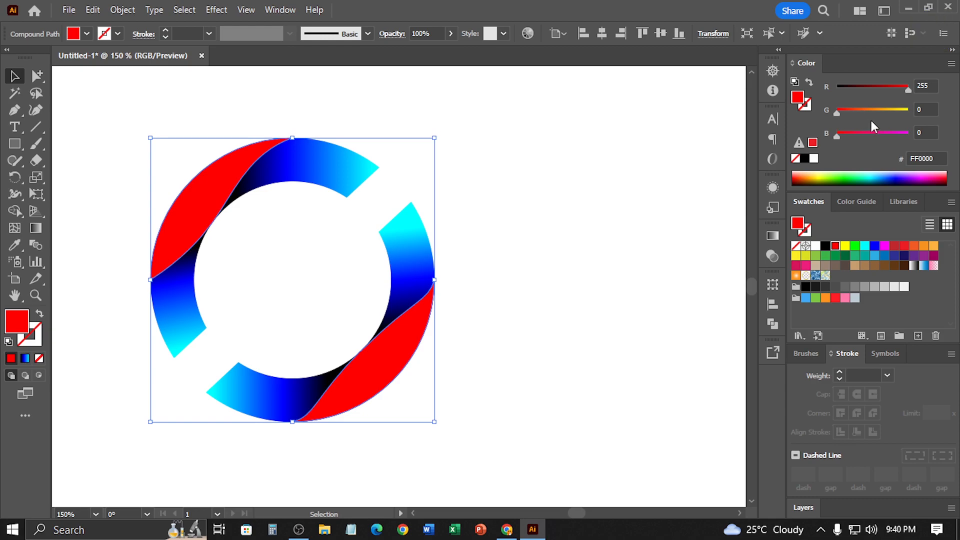
key("period")
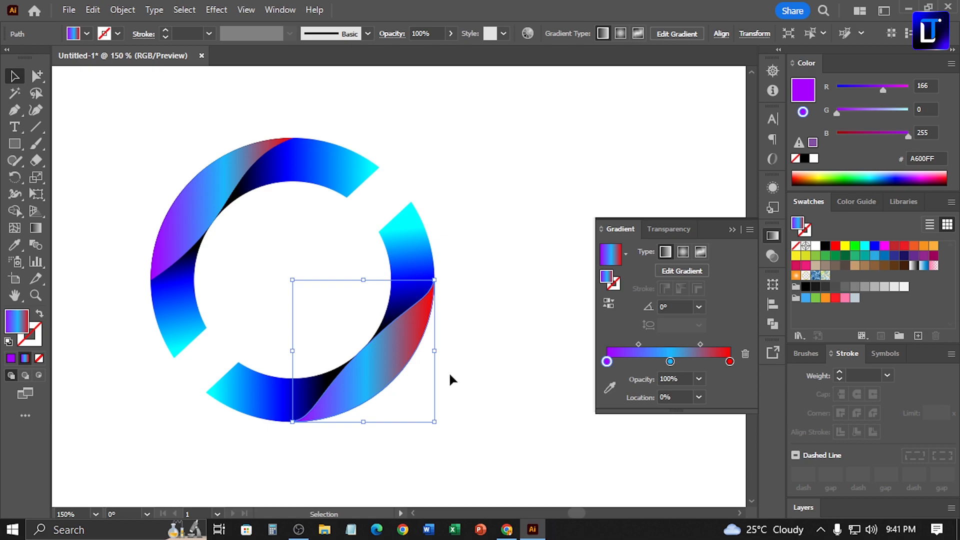
key("i")
left_click(14, 76)
left_click(150, 107)
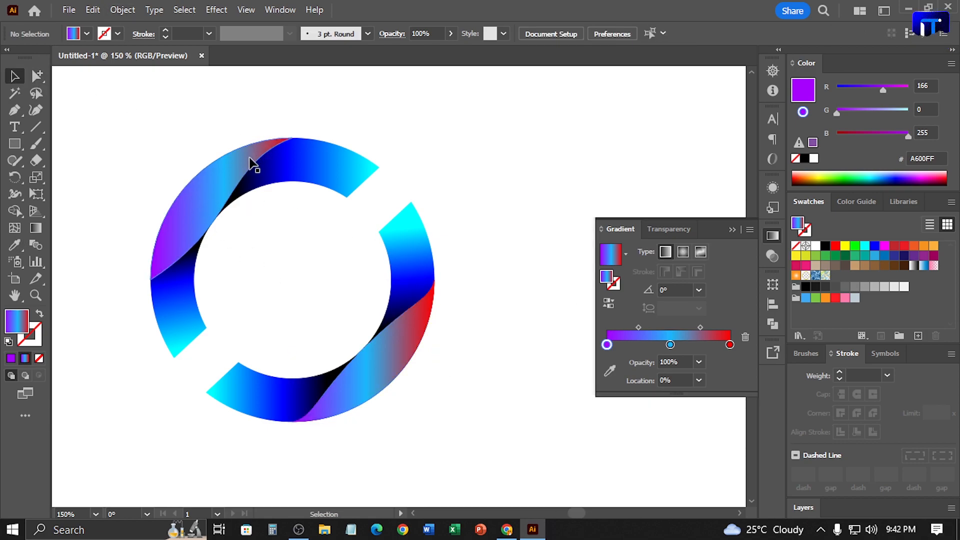
Replace the red end stop of the upper-left curve's gradient with purple A600FF at 100%.
left_click(255, 160)
left_click(729, 361)
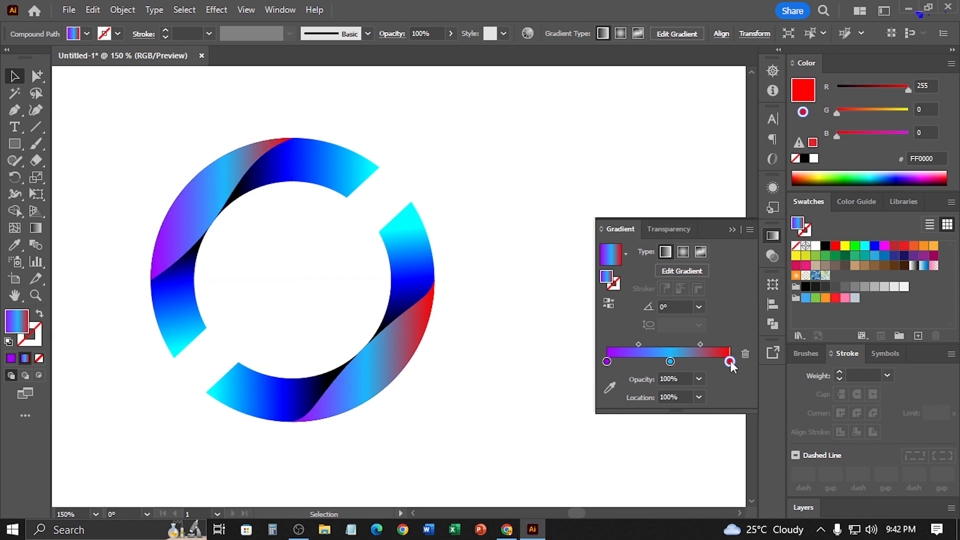
left_click_drag(729, 363, 700, 395)
left_click_drag(608, 361, 740, 364)
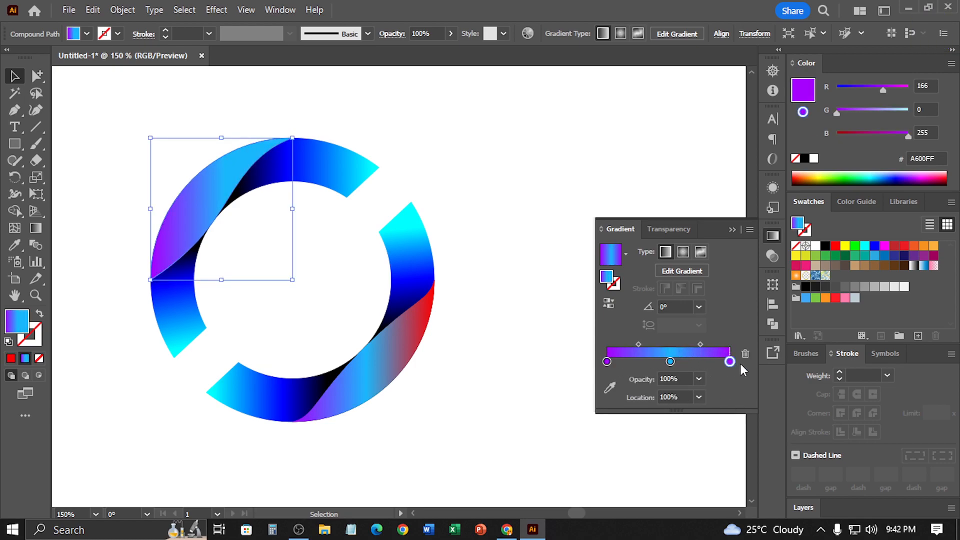
Copy the upper-left curve's purple-blue-purple gradient onto the lower-right curve with the Eyedropper.
left_click(415, 361)
key("i")
left_click(253, 173)
left_click(14, 76)
left_click(136, 111)
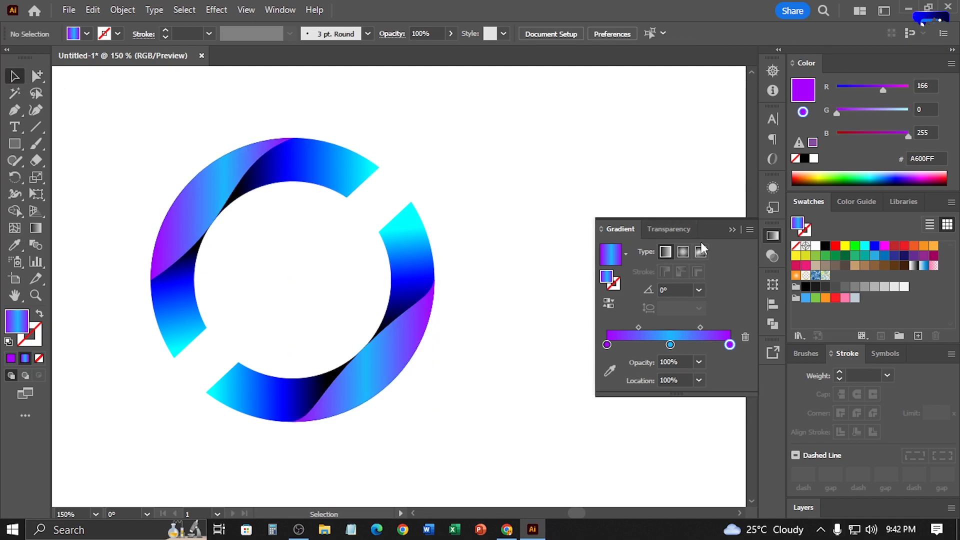
left_click(732, 229)
Add the point text "WE" beside the ring.
key("space")
left_click_drag(578, 223, 624, 190)
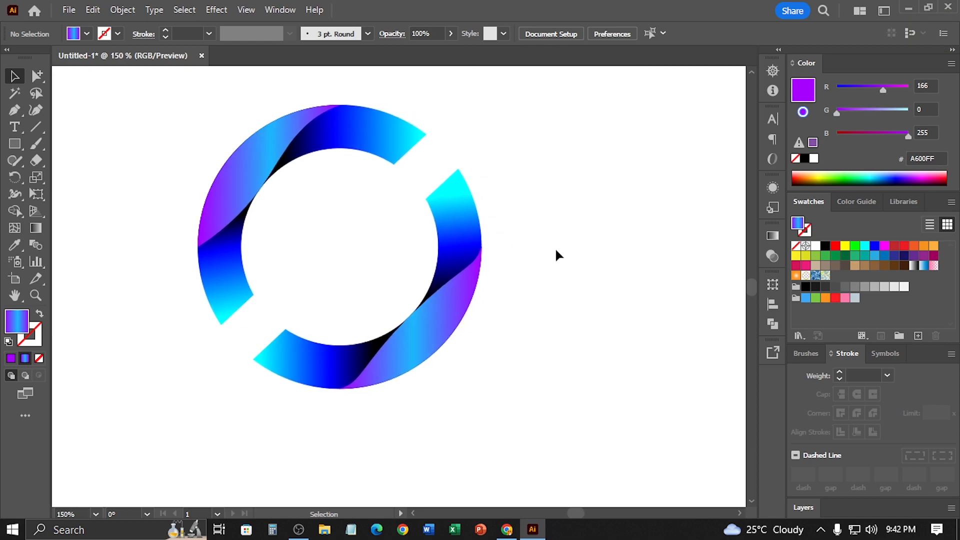
key("t")
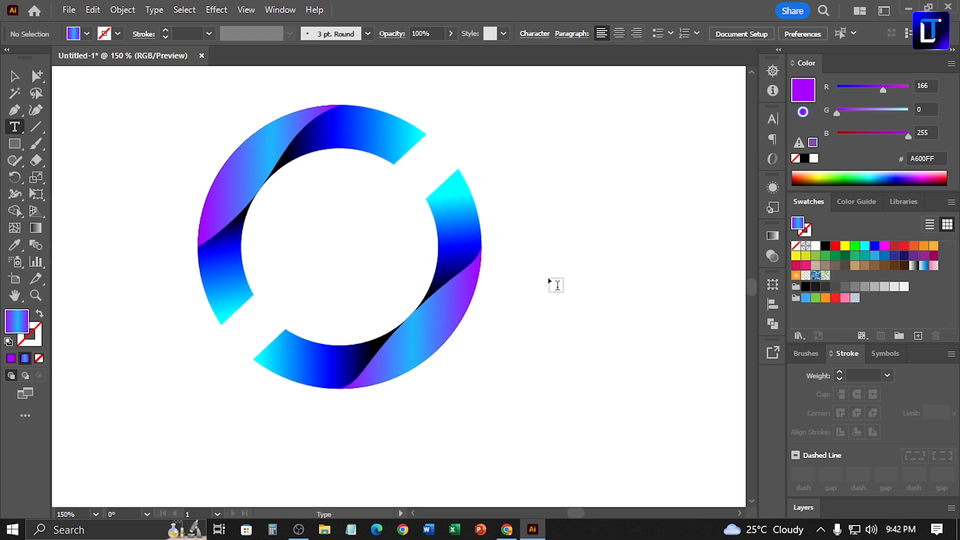
left_click(520, 227)
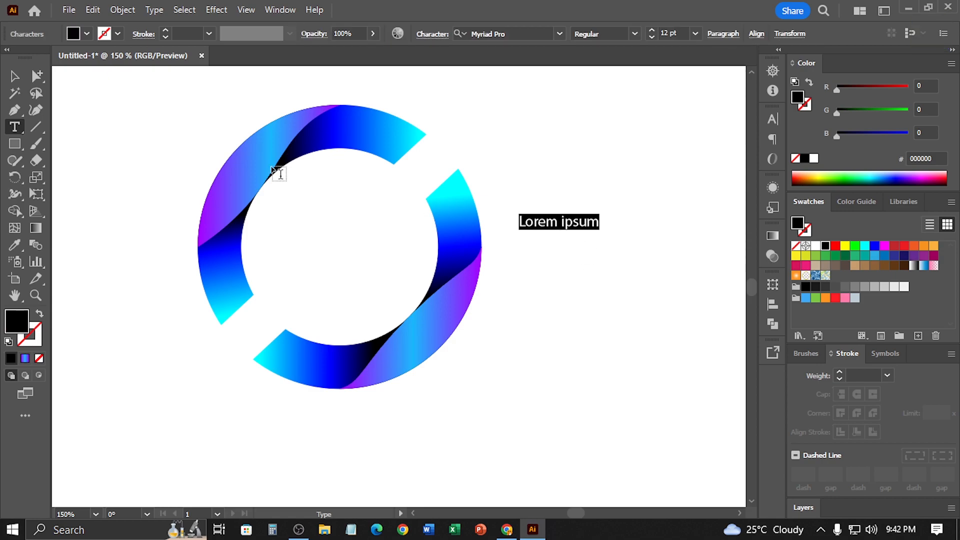
type("WE")
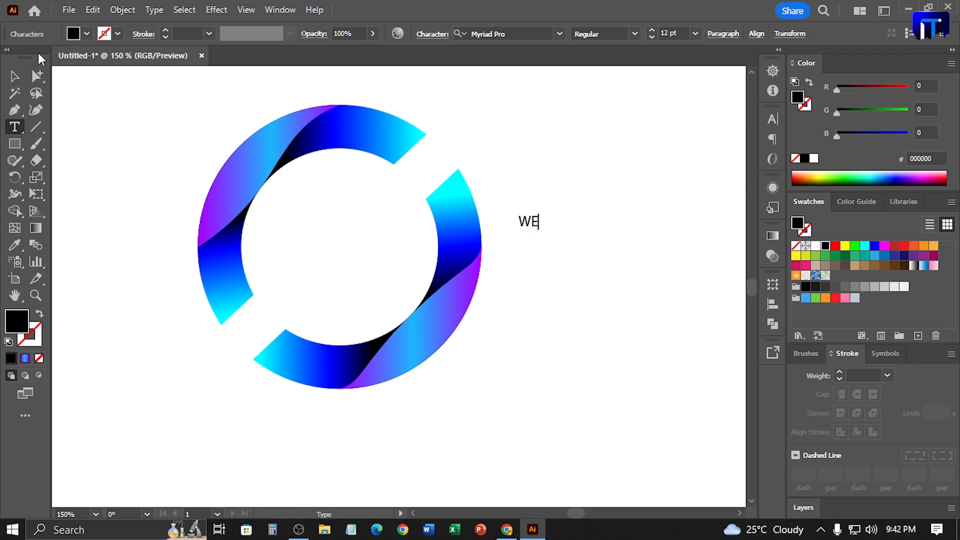
key("Escape")
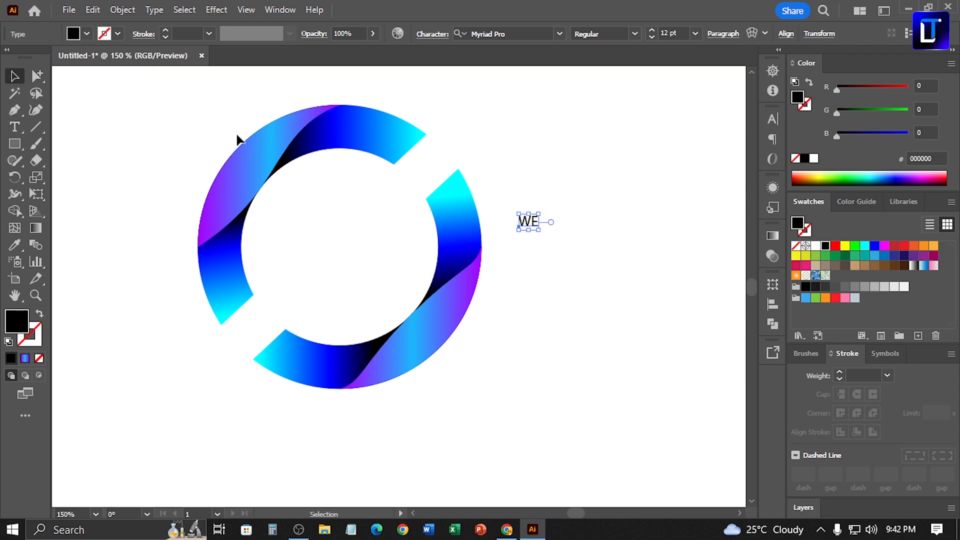
Enlarge the WE text to about 137 pt and move it up over the ring's upper-right part.
left_click_drag(539, 230, 638, 328)
left_click_drag(587, 263, 535, 196)
left_click(545, 303)
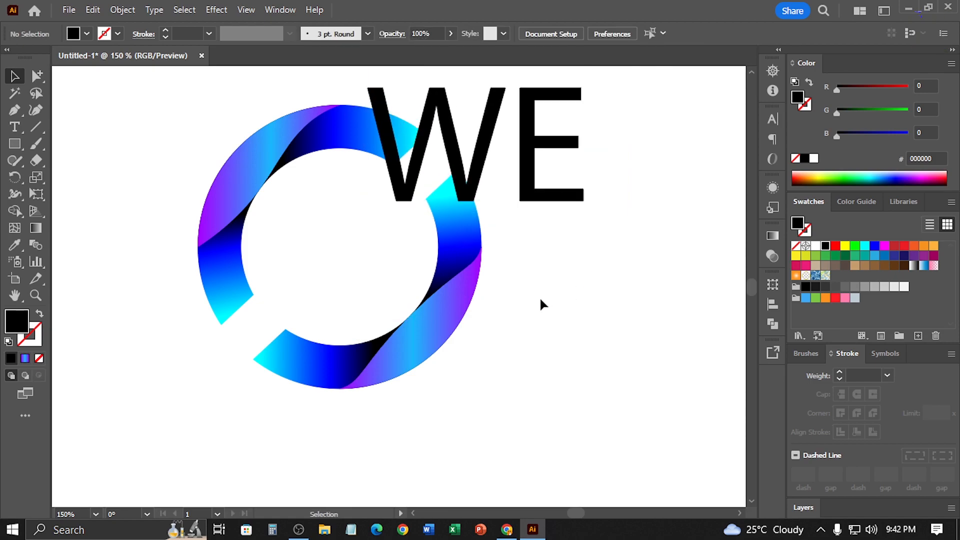
Add the point text "Wind Ero" below the large WE lettering.
key("t")
left_click(553, 304)
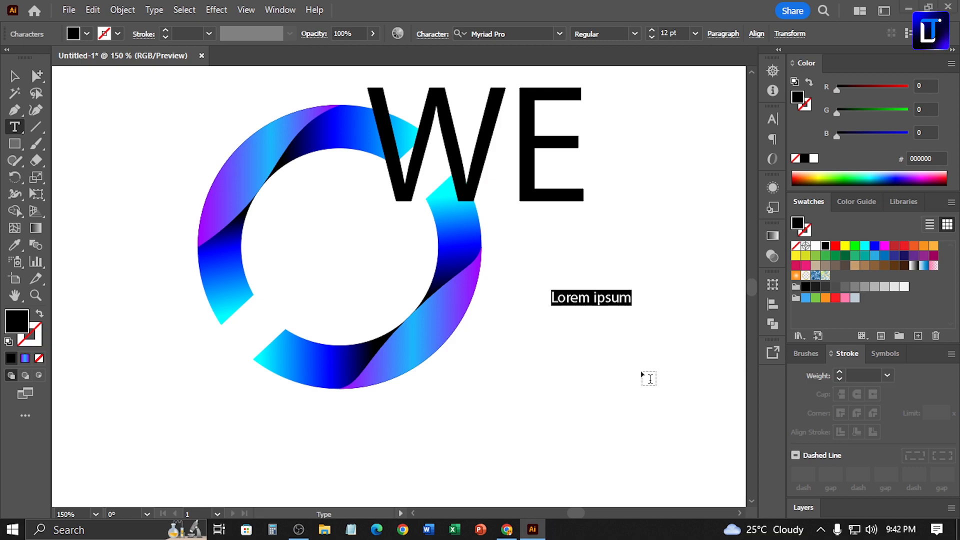
key("super")
key("Escape")
type("Wind")
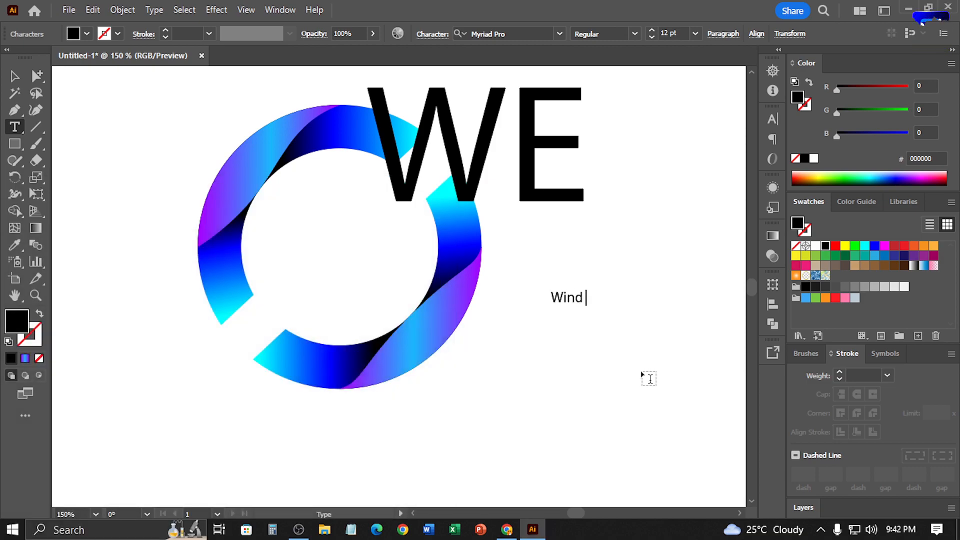
type(" ER")
key("BackSpace")
type("ro")
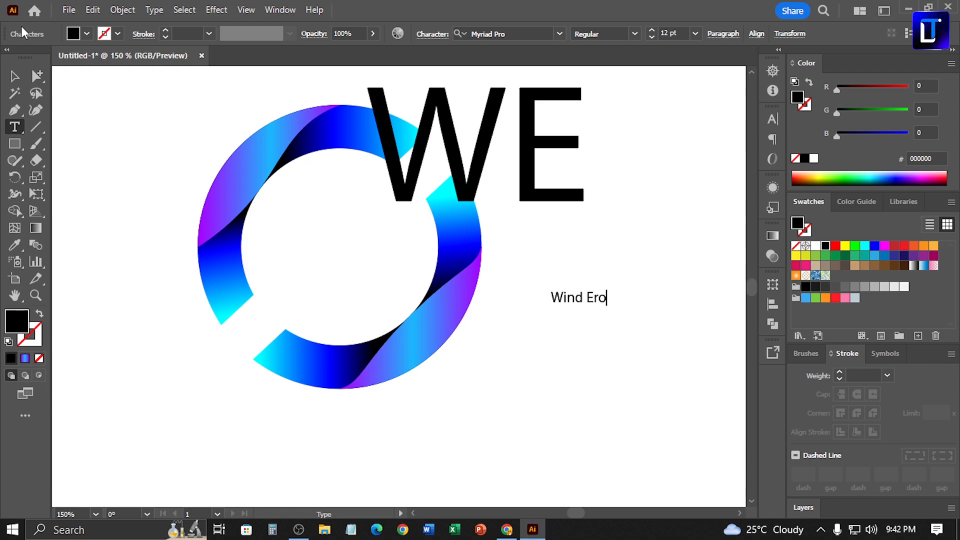
left_click(14, 75)
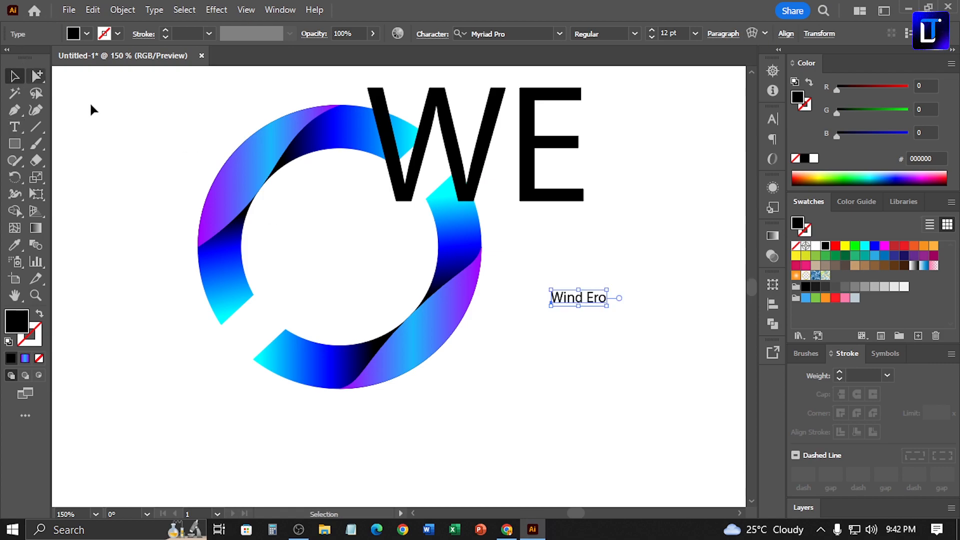
Enlarge the Wind Ero text to about 23 pt and move the WE text down beside the ring above it.
left_click_drag(607, 307, 530, 395)
left_click_drag(542, 200, 585, 305)
key("space")
left_click_drag(556, 321, 495, 286)
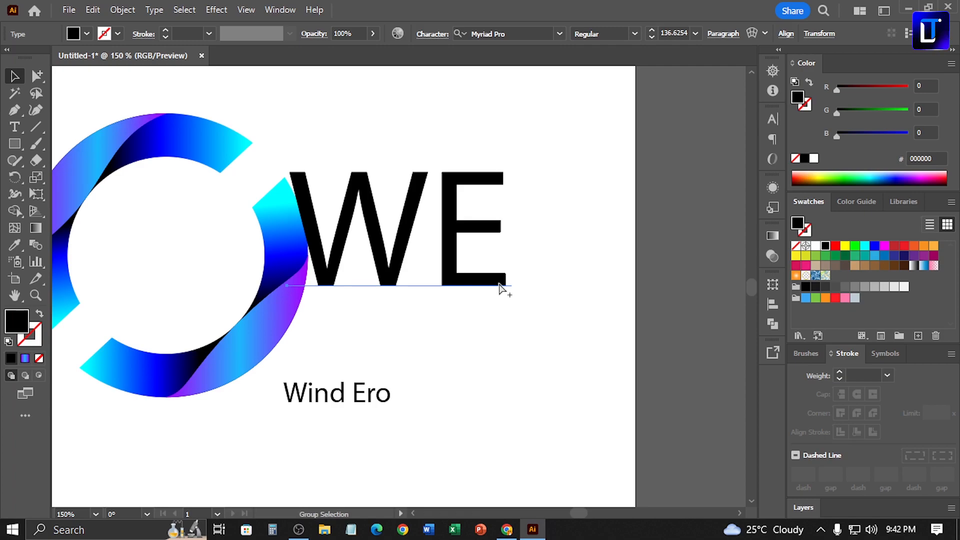
Set the font of the WE text to Copdro.
key("ctrl+t")
left_click(747, 134)
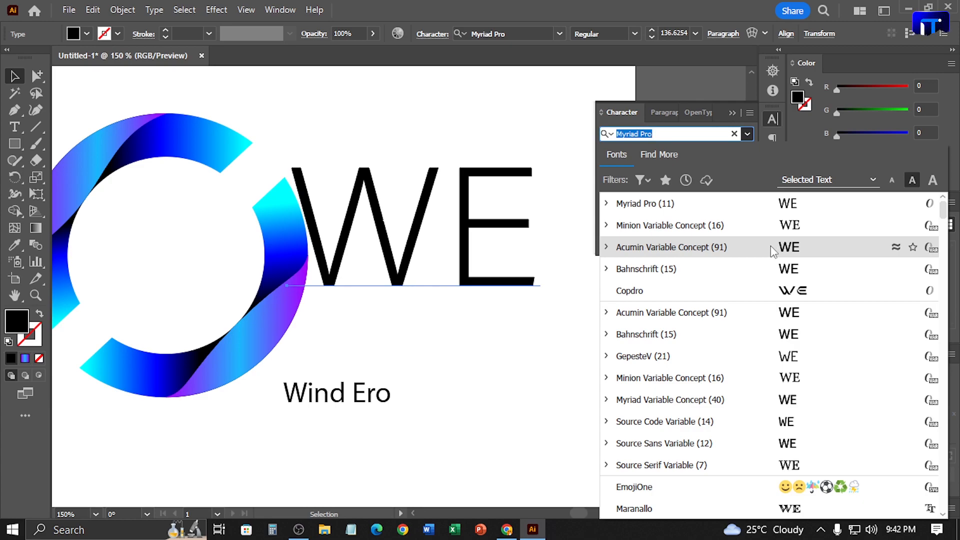
left_click(783, 291)
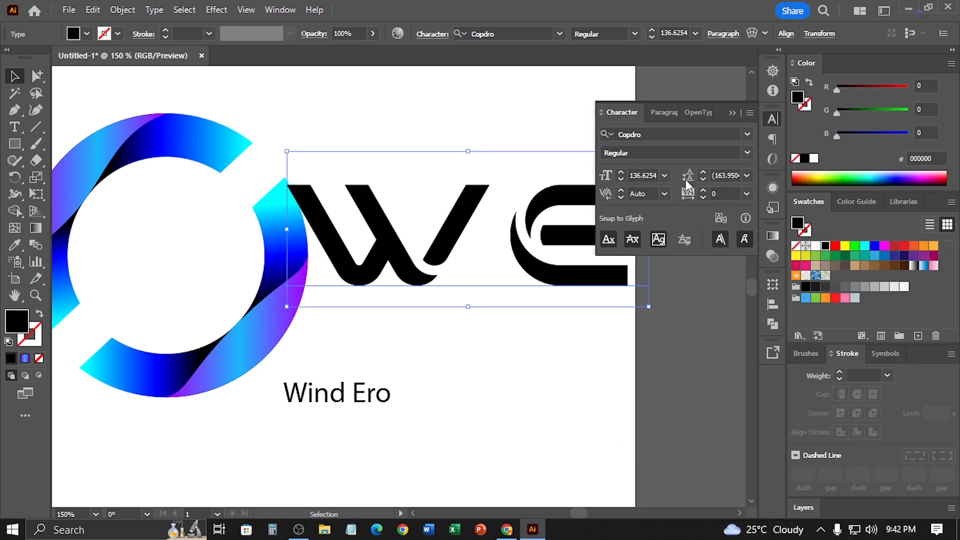
left_click(731, 114)
Shrink the WE text to about 96 pt next to the ring and place Wind Ero centrally beneath it.
left_click_drag(590, 291, 542, 274)
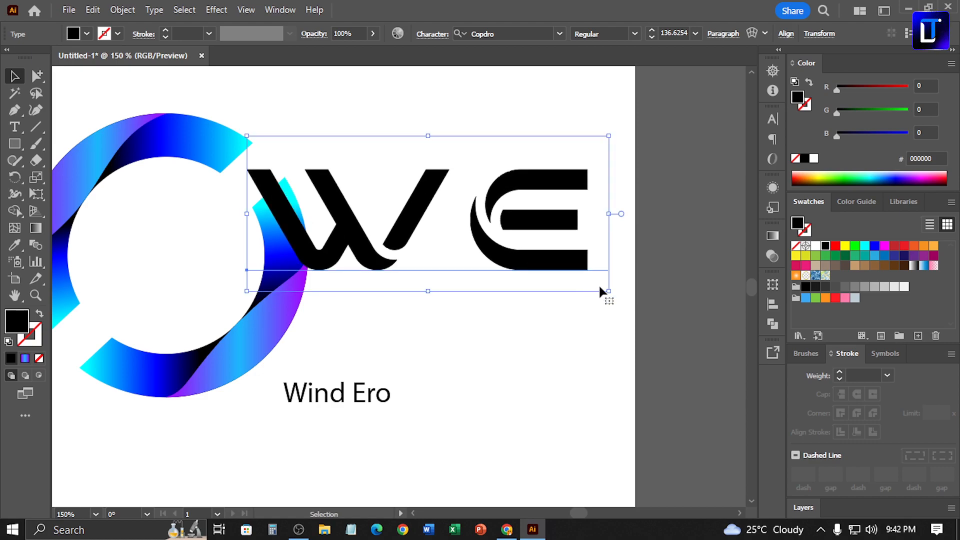
left_click_drag(609, 290, 562, 272)
left_click_drag(380, 393, 561, 330)
Convert the WE text to outlines.
left_click(545, 271)
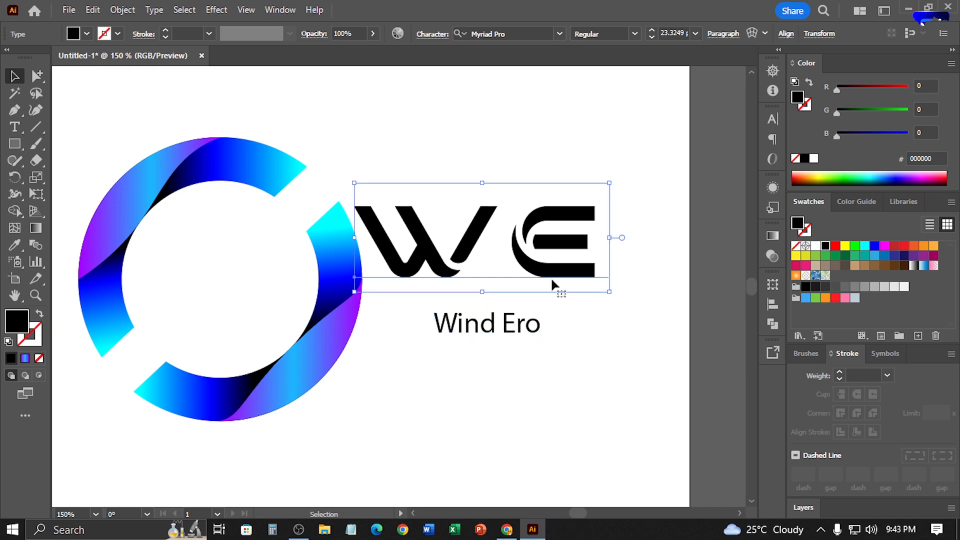
key("ctrl+shift+o")
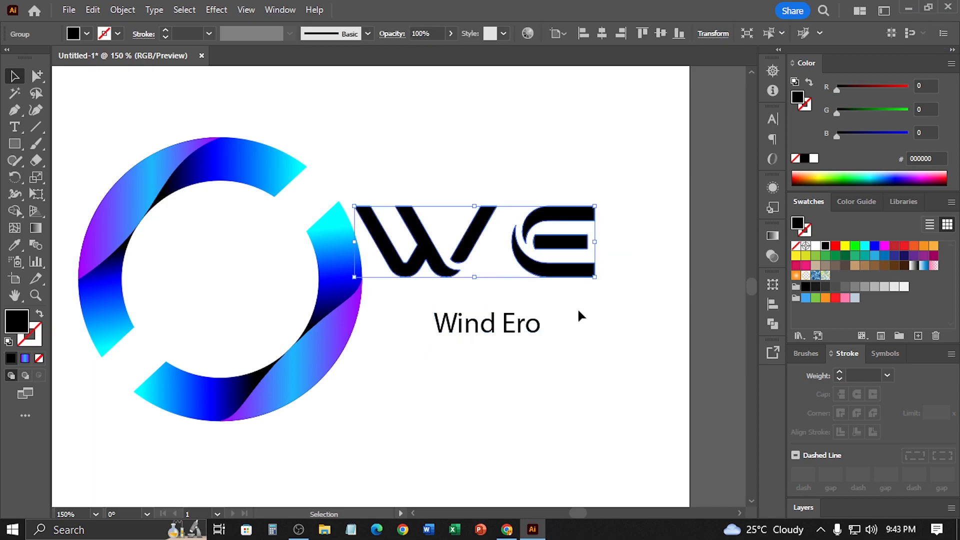
key("ctrl+z")
left_click(123, 10)
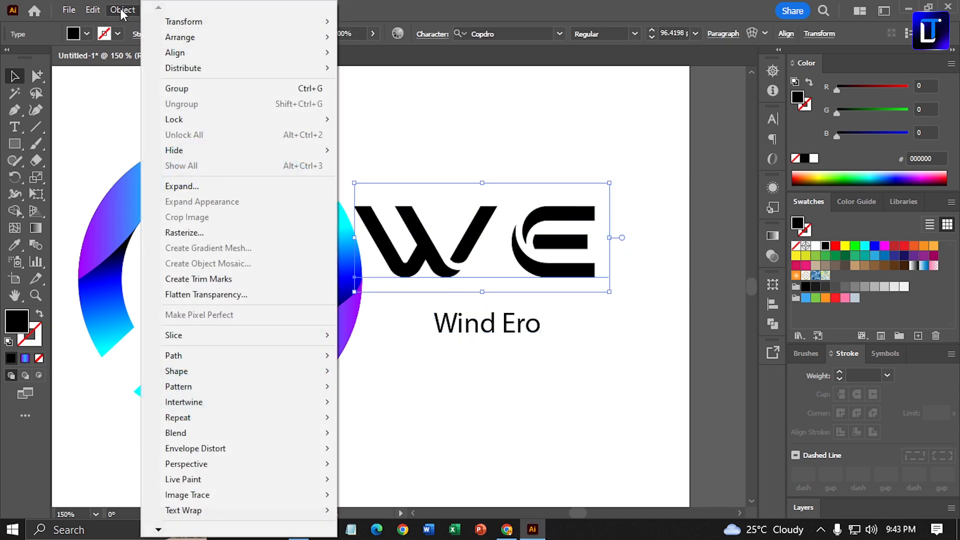
left_click(122, 10)
left_click(155, 10)
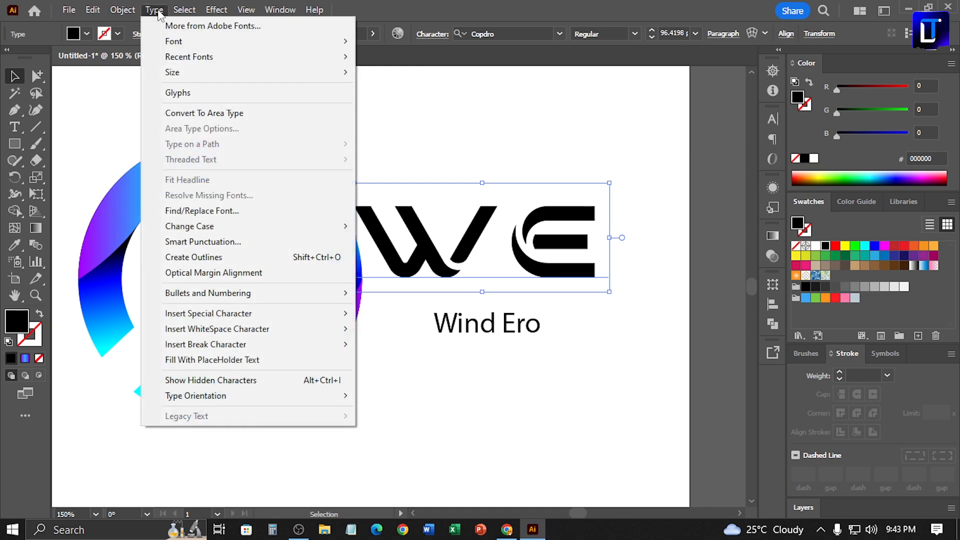
left_click(281, 257)
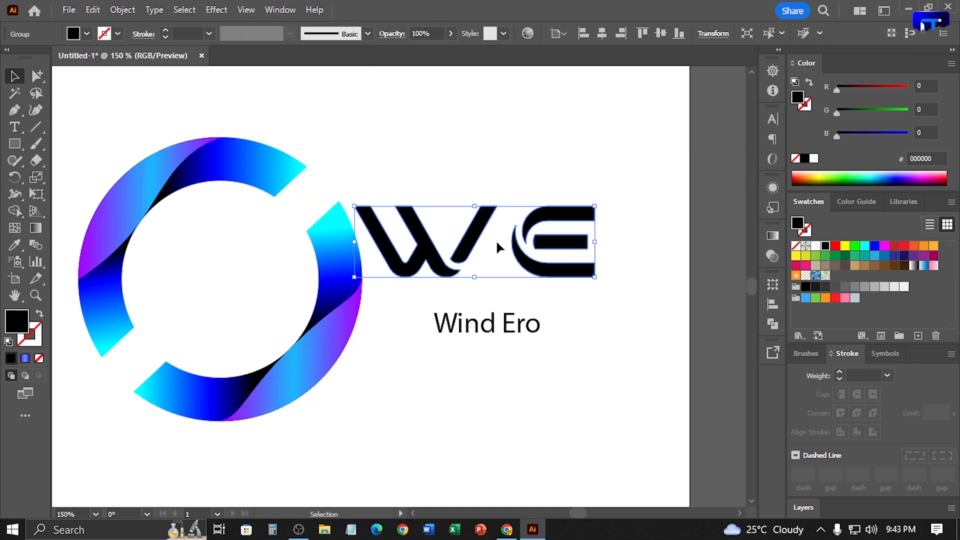
Move the outlined letter E slightly closer to the W.
left_click(622, 354)
left_click_drag(525, 188, 600, 298)
left_click_drag(552, 250, 539, 254)
left_click(599, 346)
Move the Wind Ero text up close beneath the W and change its case to UPPERCASE.
left_click_drag(493, 321, 445, 306)
left_click_drag(558, 328, 628, 341)
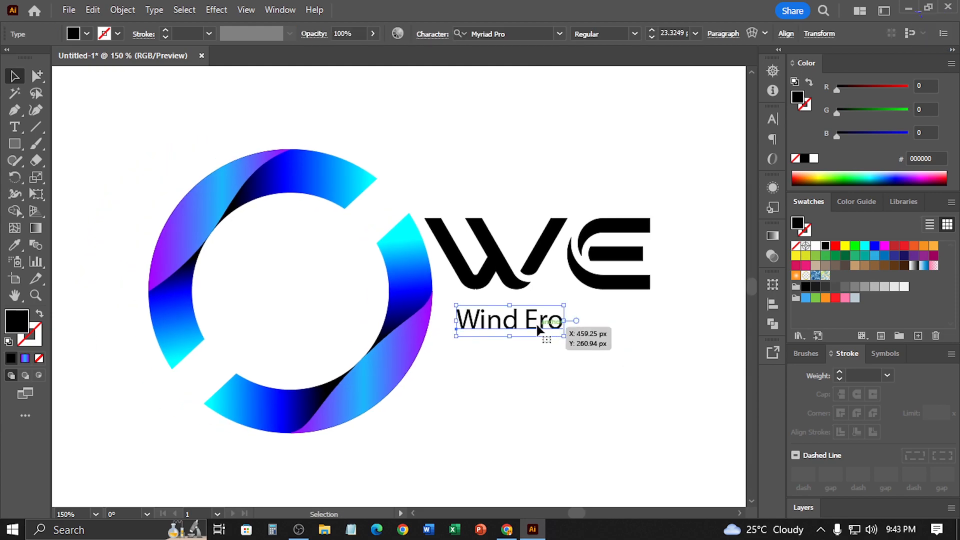
left_click(159, 14)
mouse_move(256, 231)
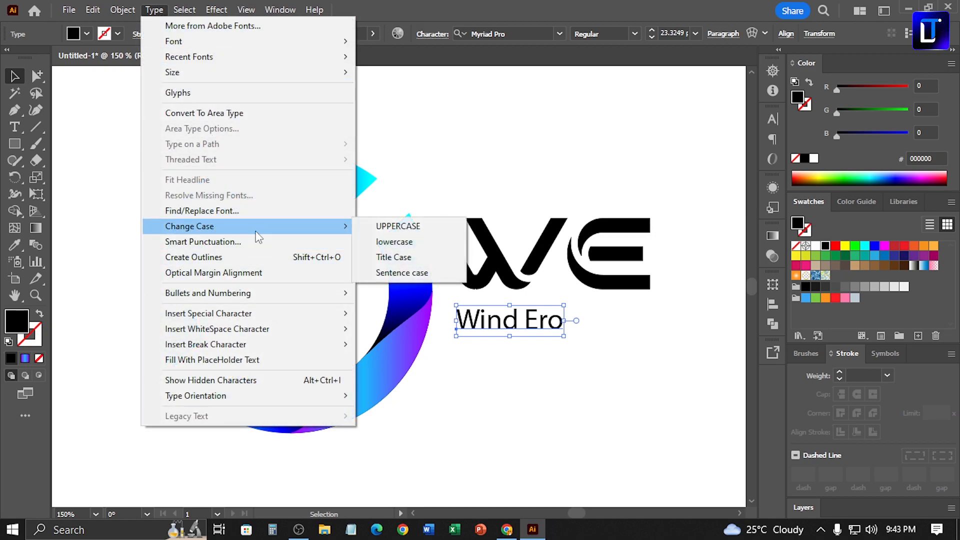
left_click(398, 227)
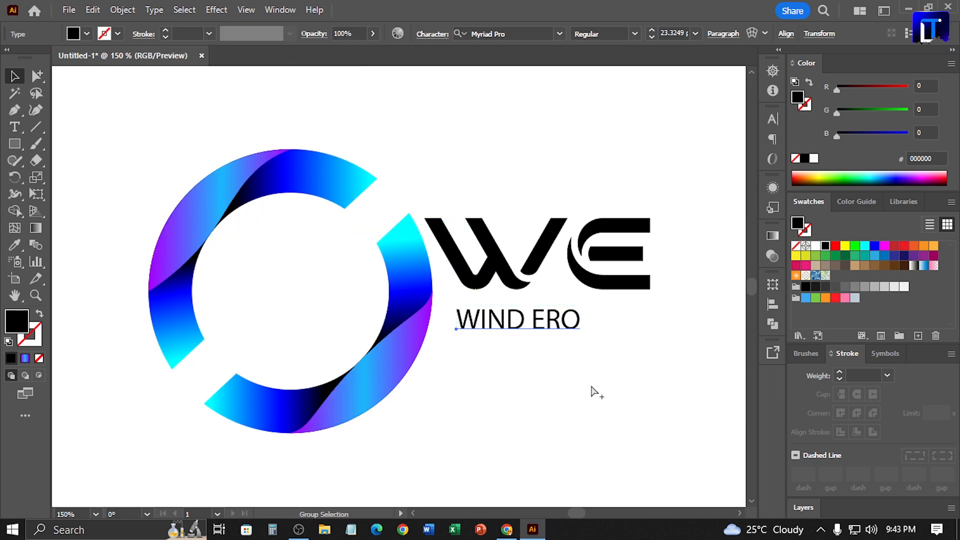
Set the font of the WIND ERO text to Myriad Pro Bold.
key("ctrl+t")
left_click(748, 135)
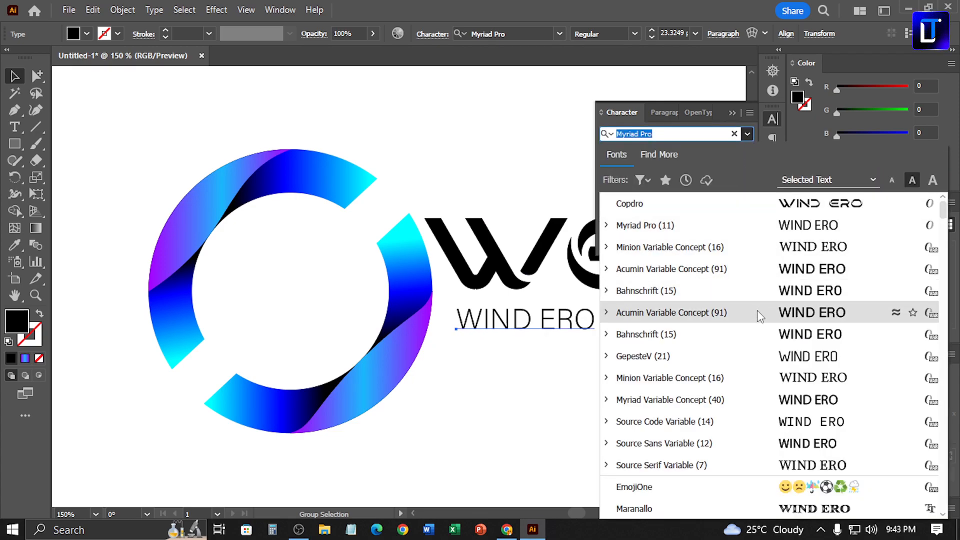
left_click(734, 221)
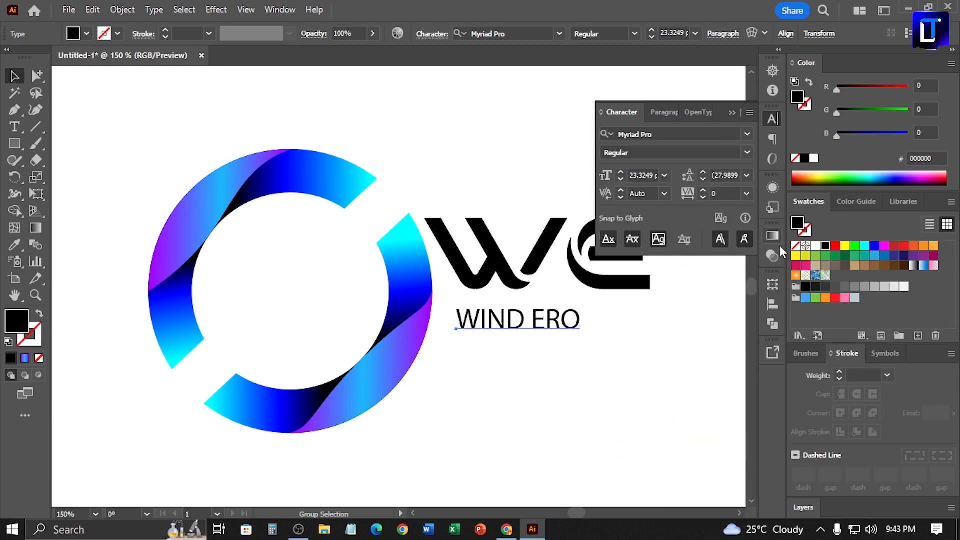
left_click(745, 151)
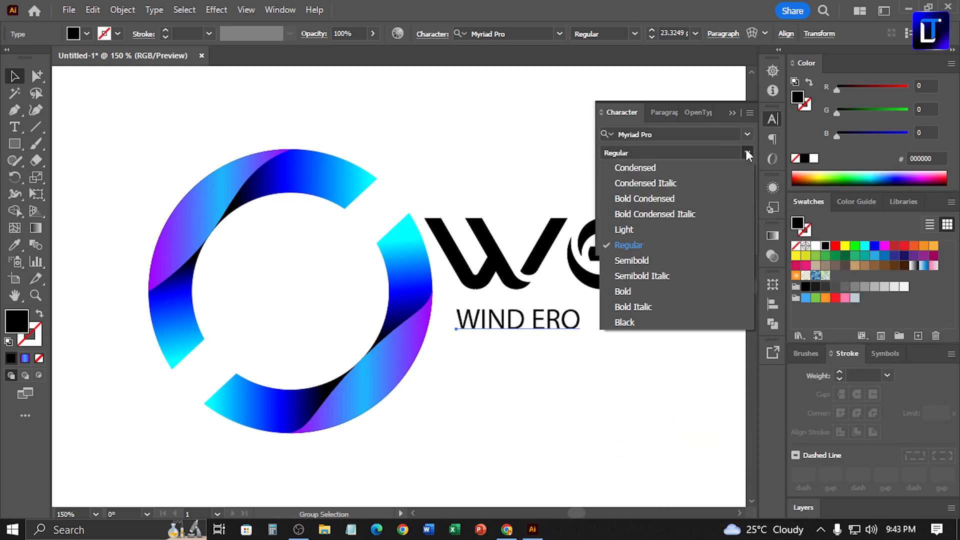
left_click(682, 291)
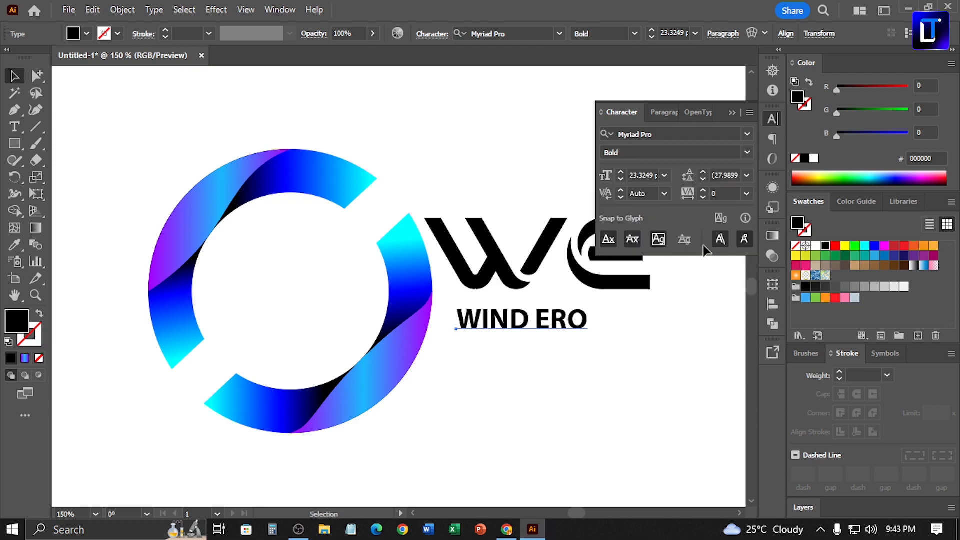
left_click(731, 112)
Enlarge the WIND ERO text to about 34.3 pt so it extends to the end of the letter E.
left_click_drag(681, 319, 602, 326)
key("Escape")
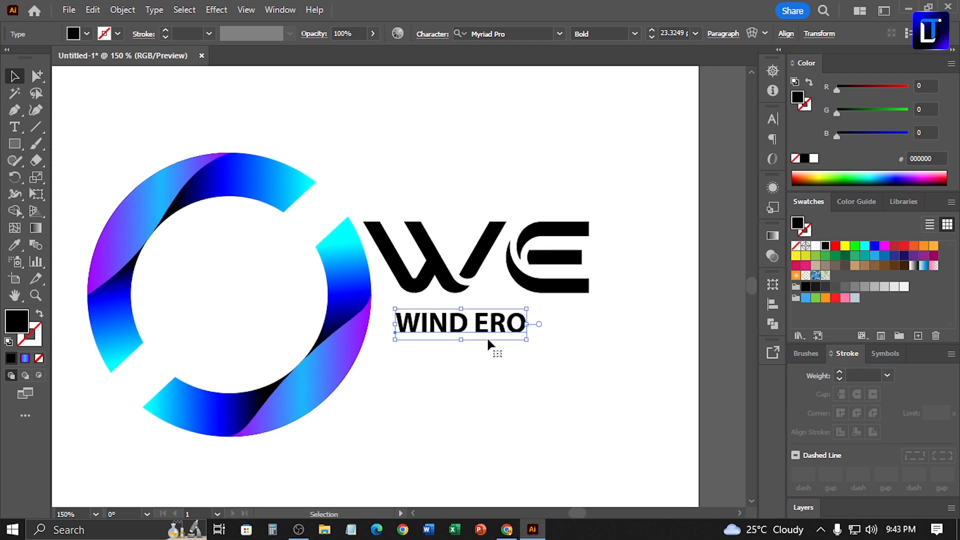
left_click(527, 339)
left_click_drag(527, 340, 593, 373)
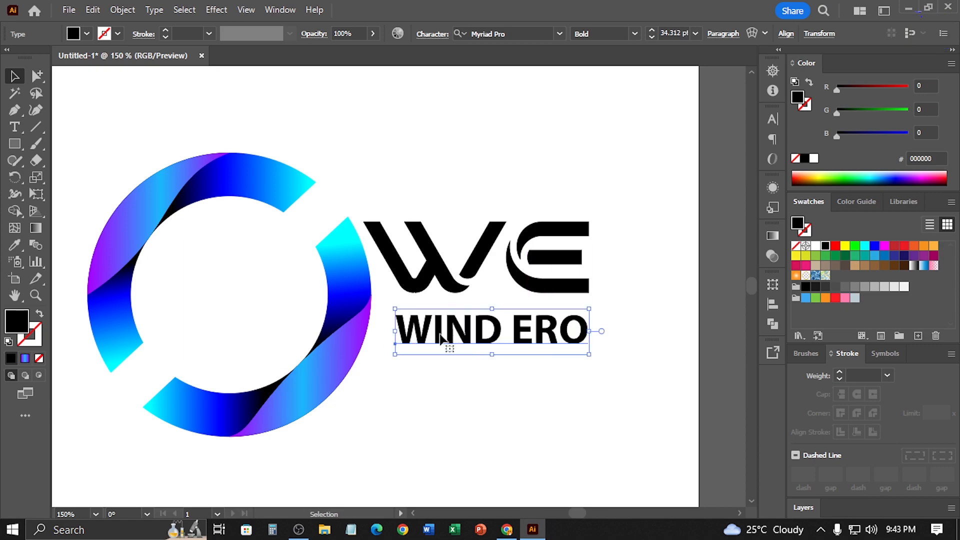
Centre WIND ERO horizontally beneath WE, and move both up and away from the ring.
left_click(463, 296, "shift")
left_click(460, 283)
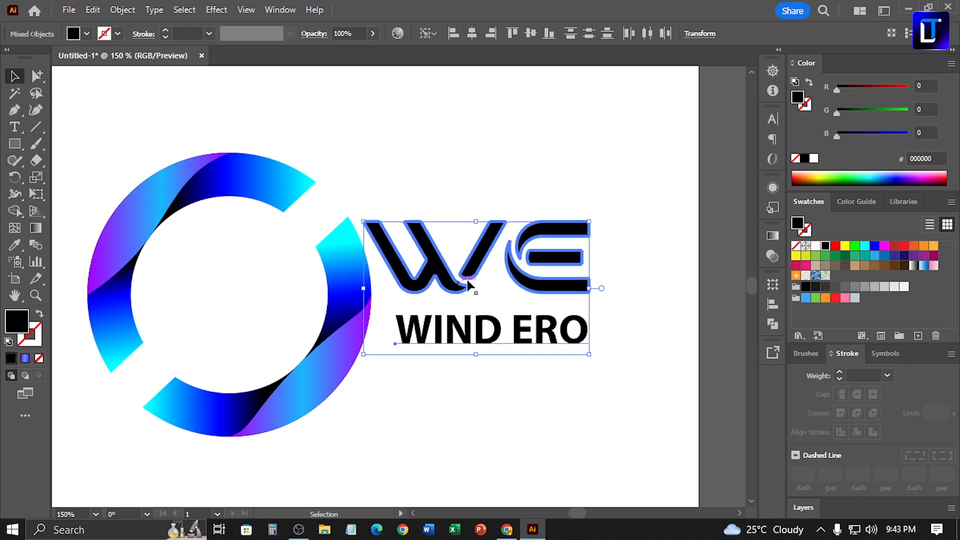
left_click(471, 34)
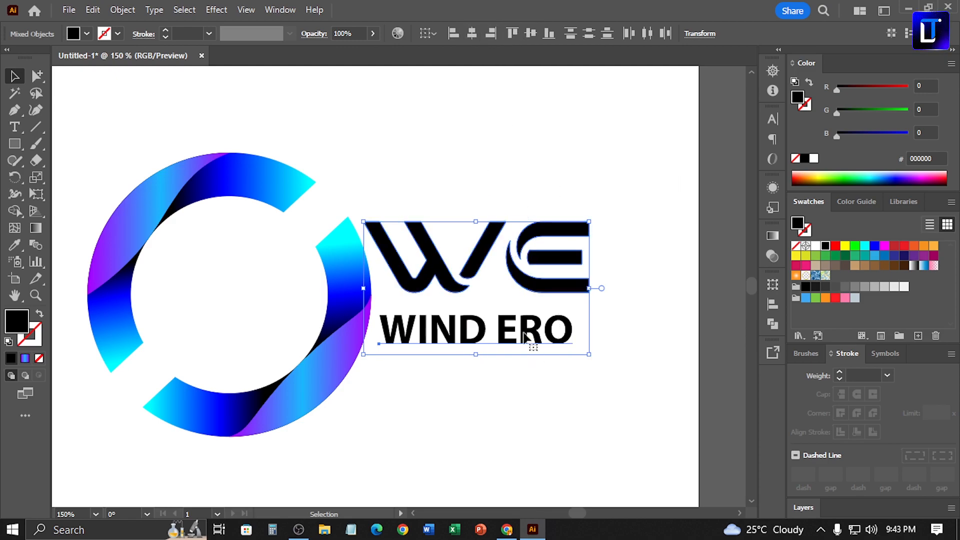
left_click_drag(470, 277, 510, 181)
left_click(543, 348)
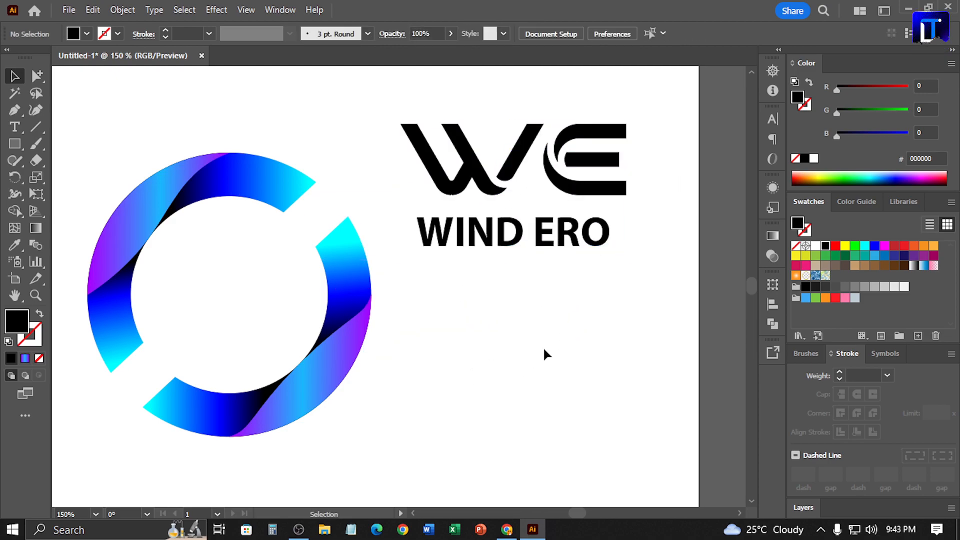
Align the WIND ERO text with the left edge of the WE lettering.
left_click_drag(543, 347, 467, 369)
left_click(450, 273)
left_click(518, 365)
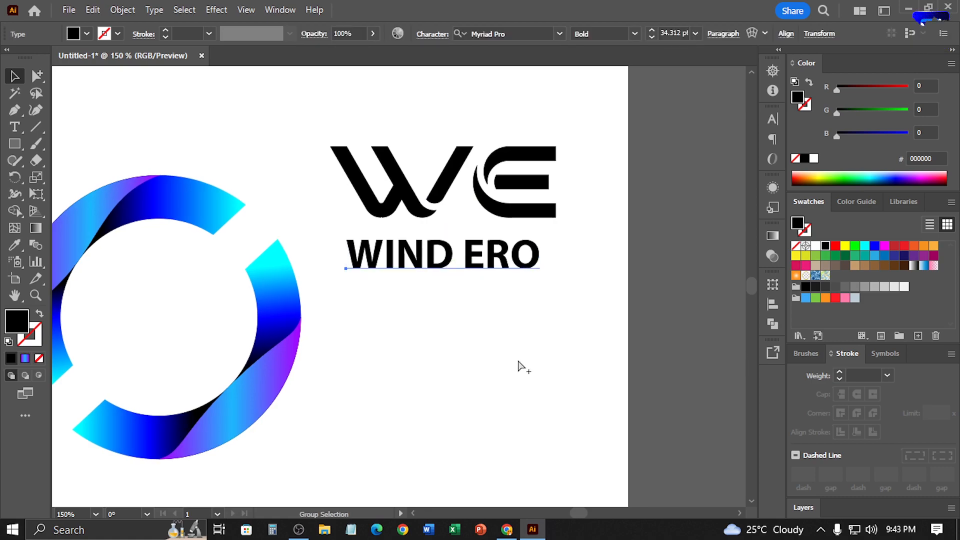
left_click(413, 253)
left_click(400, 202, "shift")
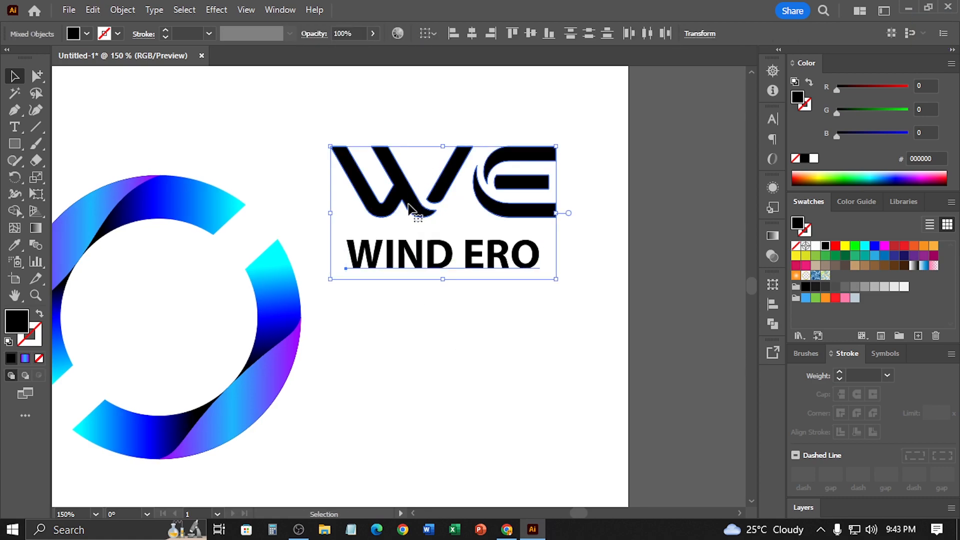
left_click(420, 208)
left_click(460, 36)
left_click(596, 242)
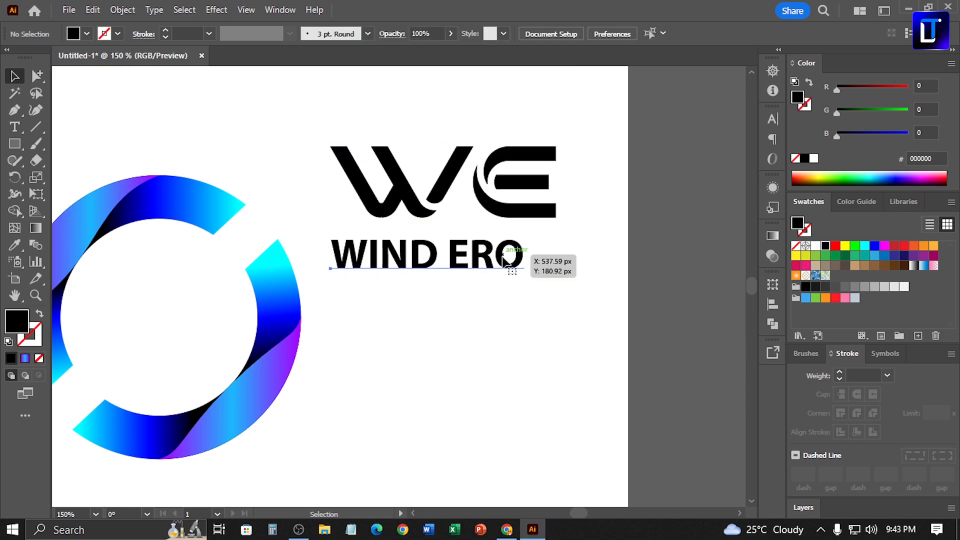
Try tracking values of 200 and 180 on the WIND ERO text, and settle on 150.
left_click(520, 253)
key("ctrl+t")
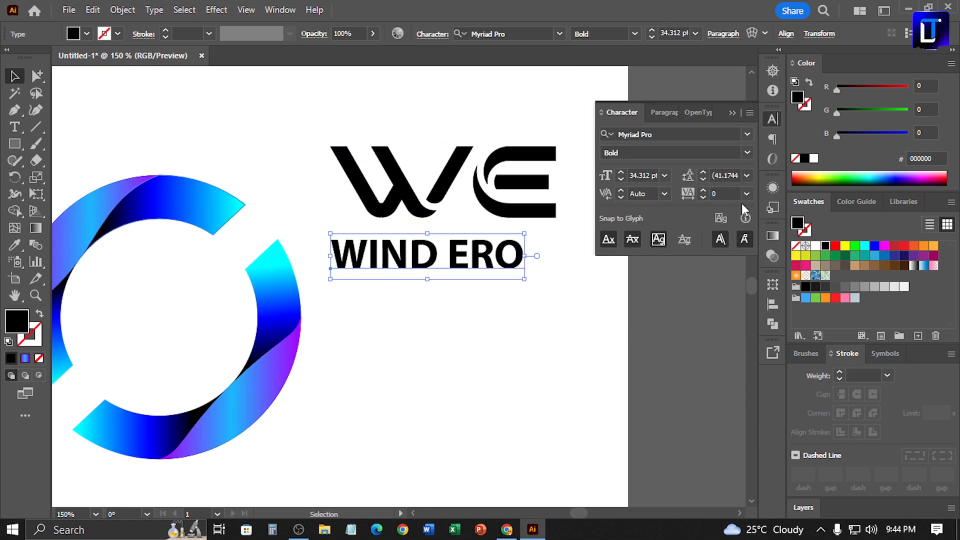
left_click(746, 194)
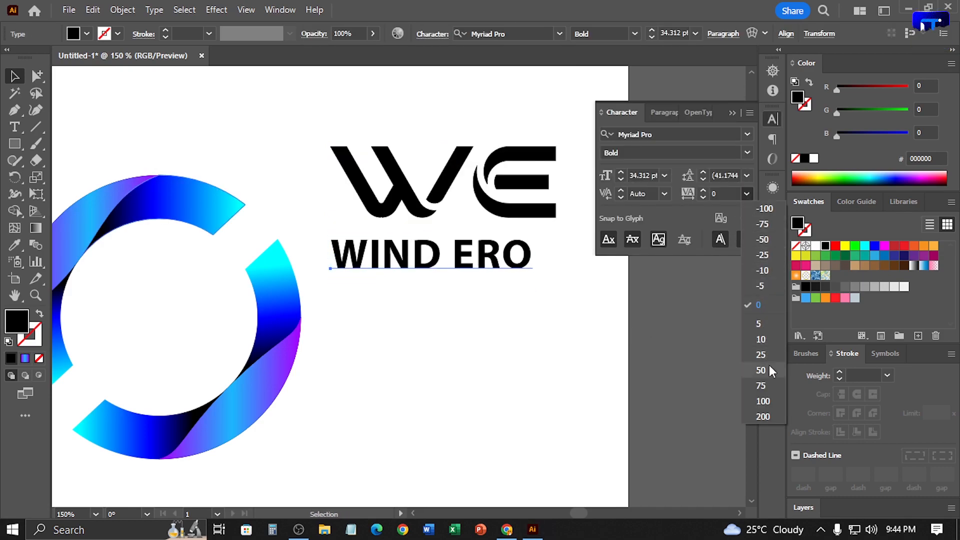
left_click(772, 416)
left_click(724, 190)
type("180")
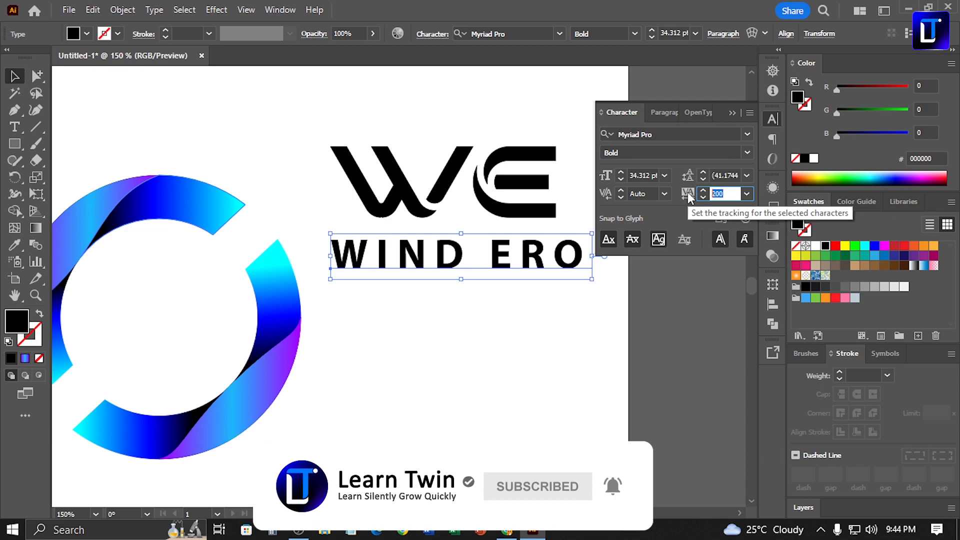
key("Return")
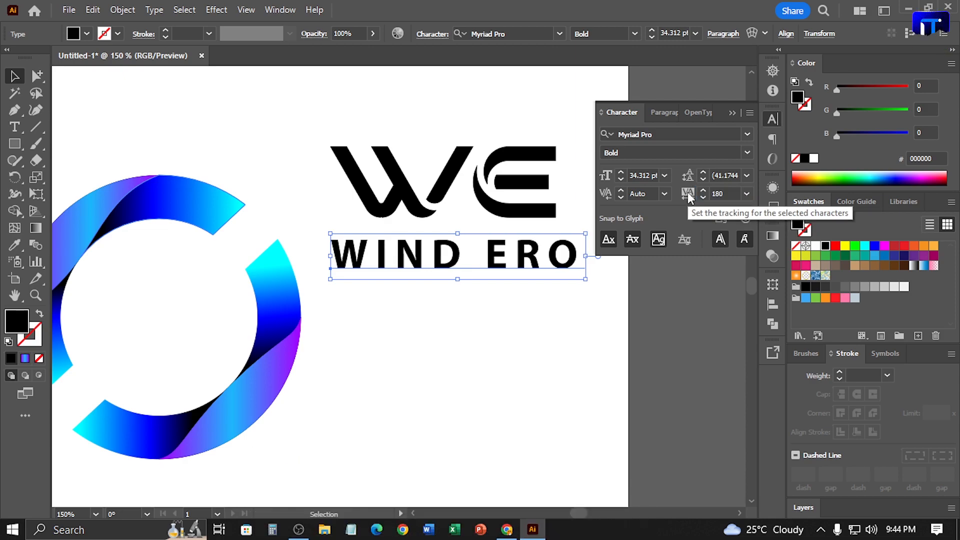
left_click(690, 197)
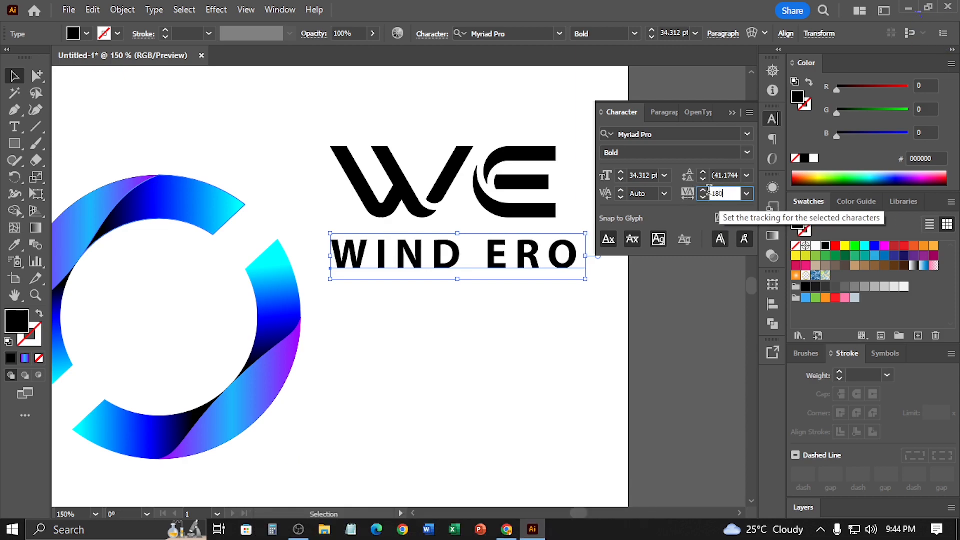
type("150")
key("Return")
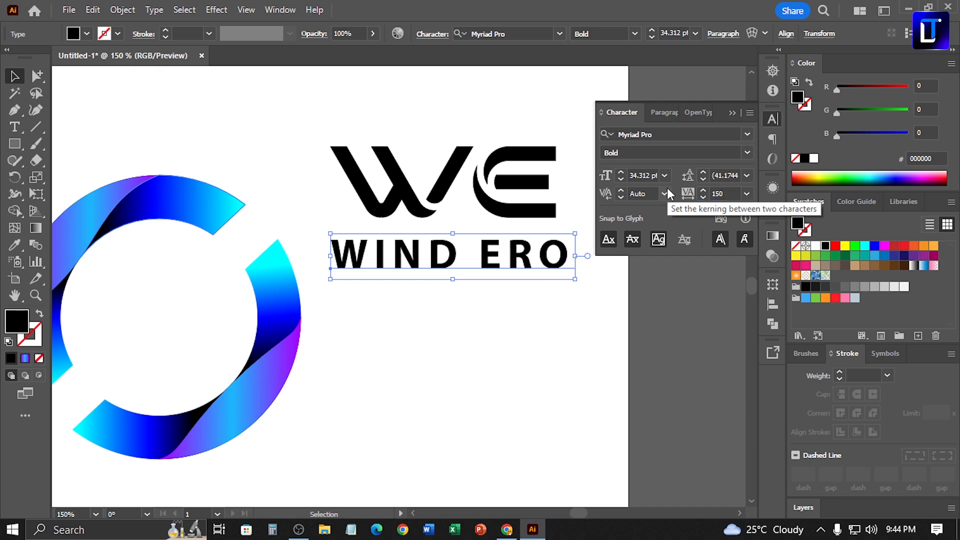
Scale the WIND ERO text down to about 32.9 pt to match the width of WE, and convert it to outlines.
left_click_drag(575, 281, 562, 274)
left_click(603, 305)
left_click(530, 256)
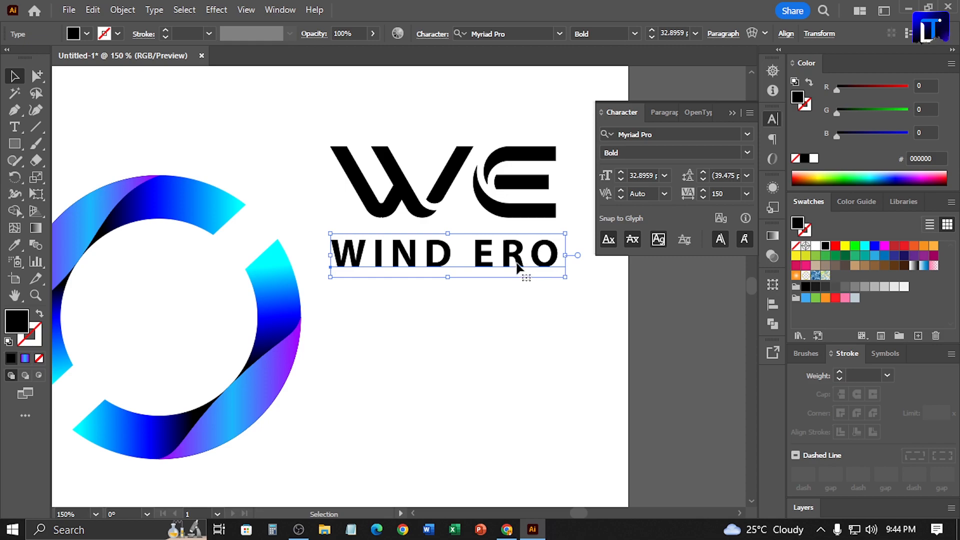
left_click(152, 10)
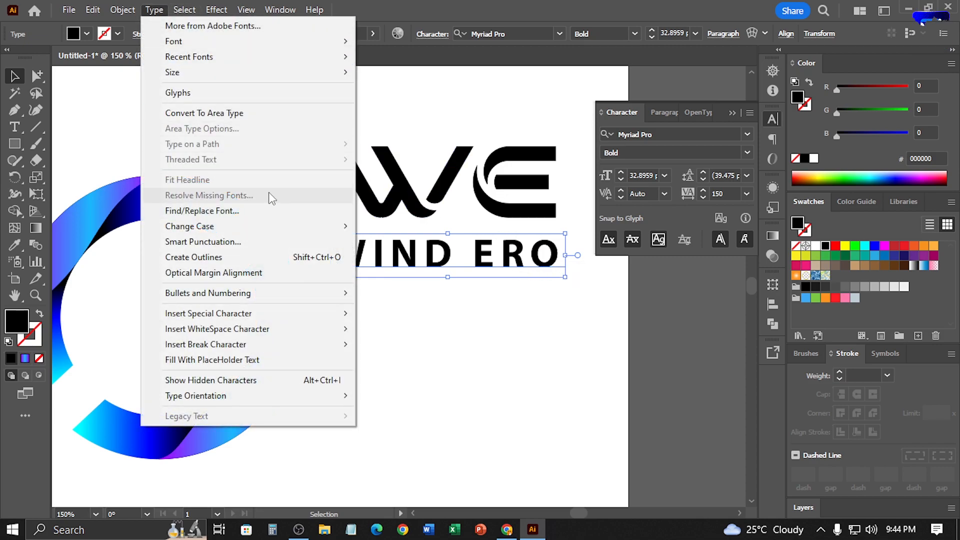
left_click(295, 256)
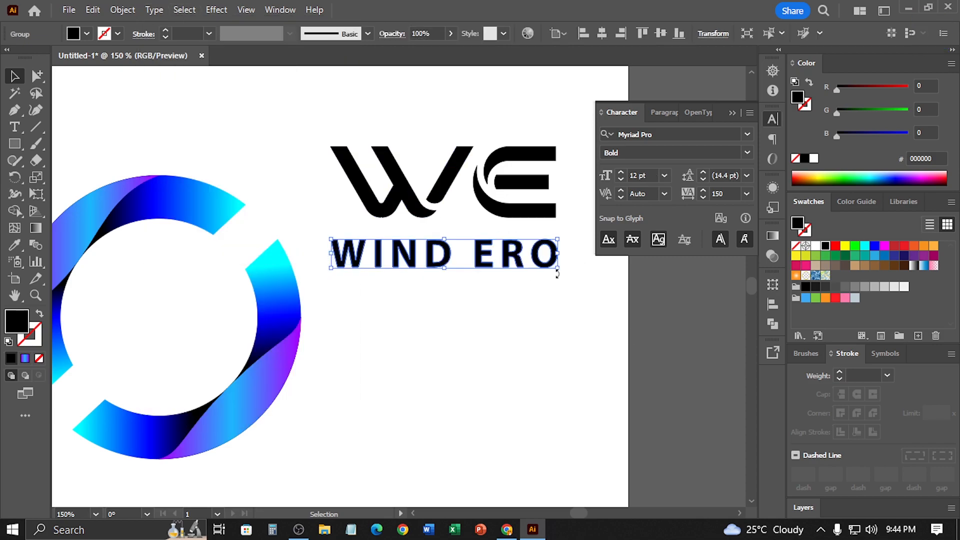
Centre the outlined WIND ERO horizontally beneath WE, using the WE lettering as the key object.
left_click(423, 209, "shift")
double_click(423, 209)
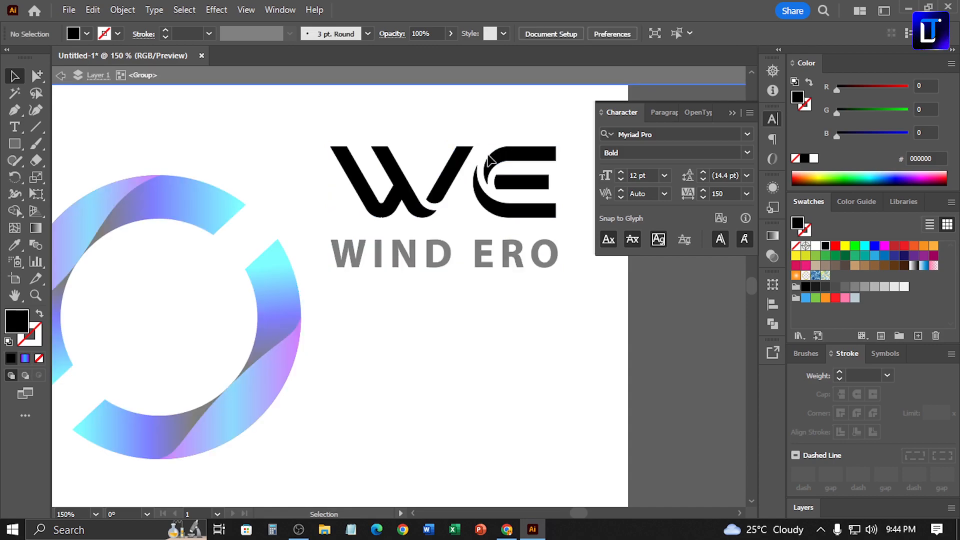
key("Escape")
left_click(425, 210)
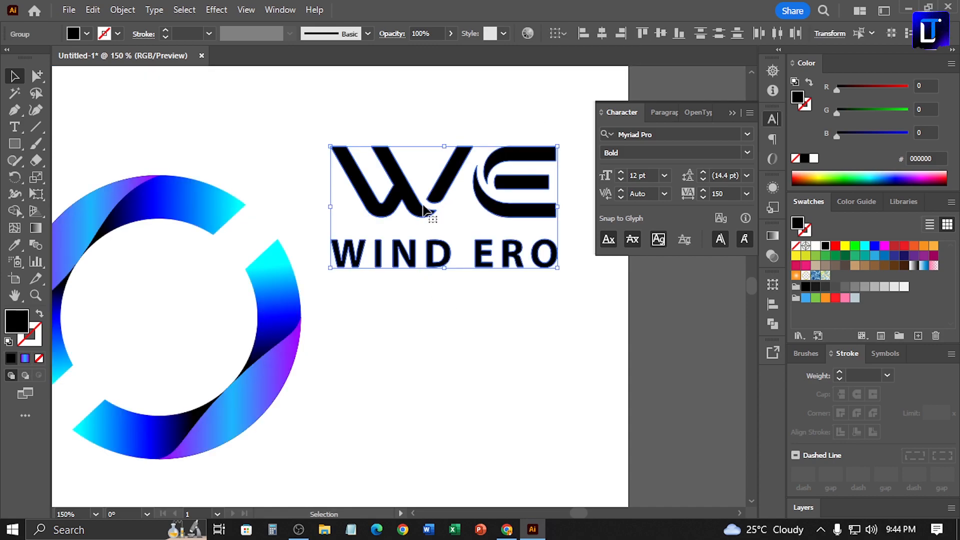
left_click(424, 210)
left_click(601, 33)
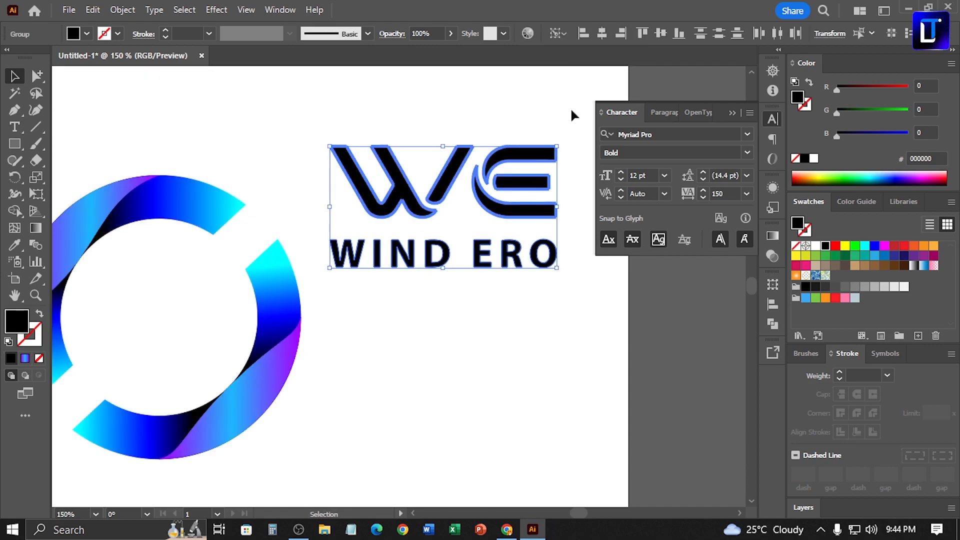
left_click(546, 330)
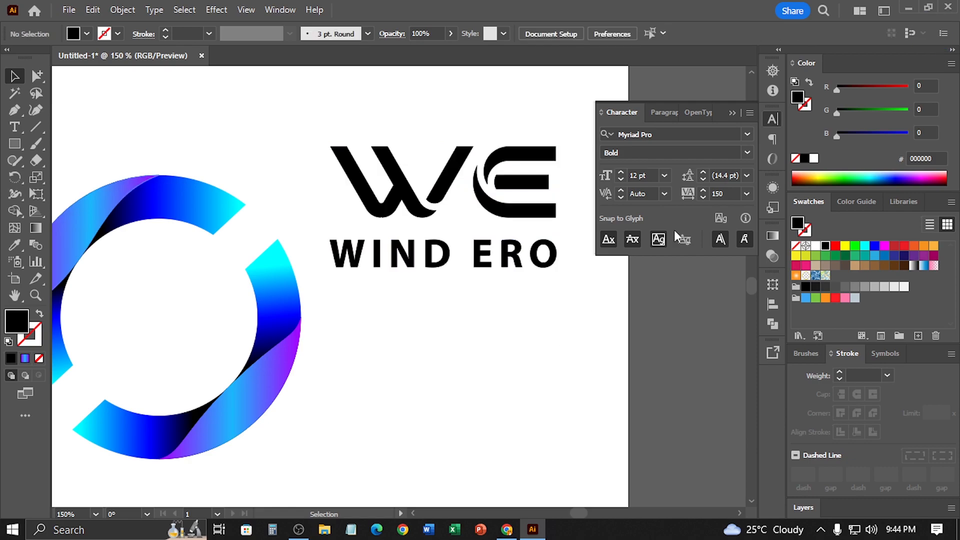
Move the outlined WIND ERO slightly up, closer to the WE lettering.
left_click(733, 113)
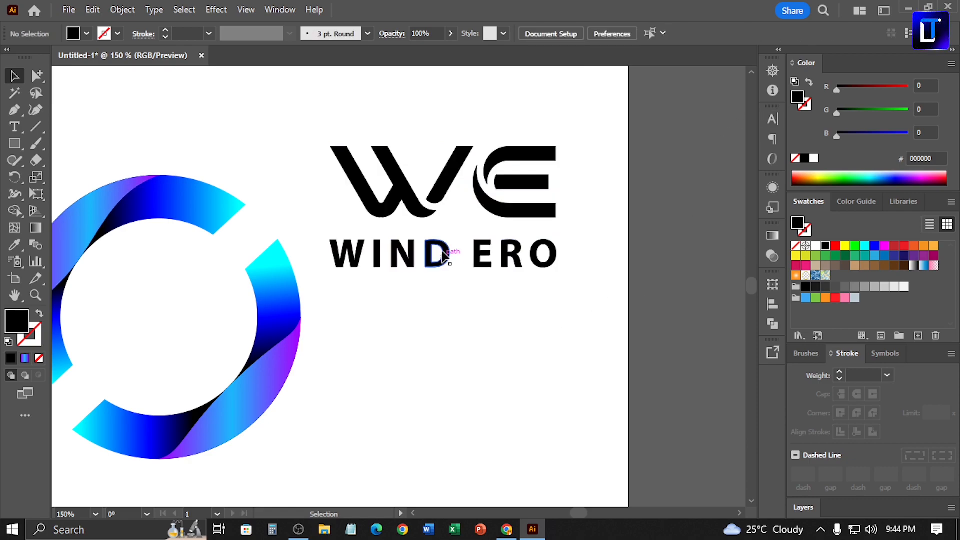
left_click_drag(443, 255, 442, 249)
left_click(425, 205)
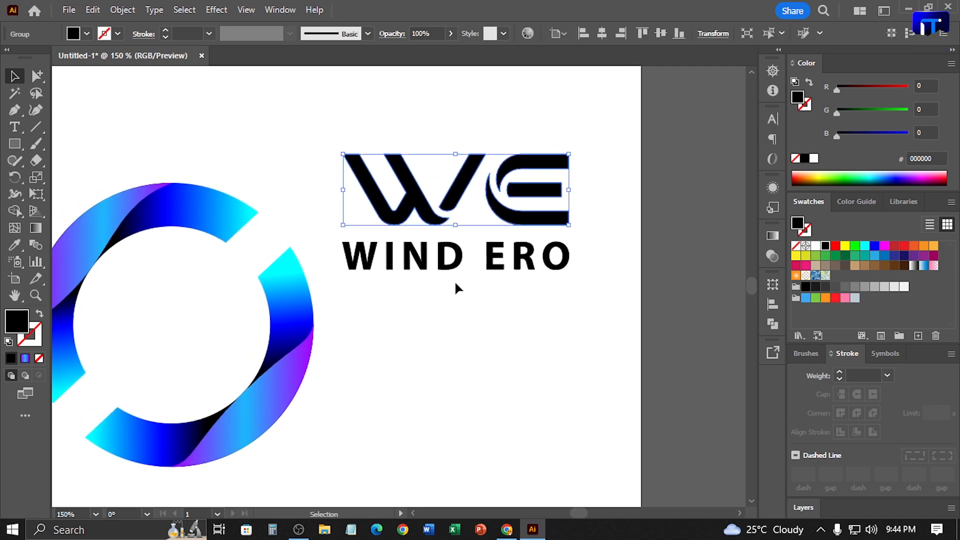
left_click(442, 265)
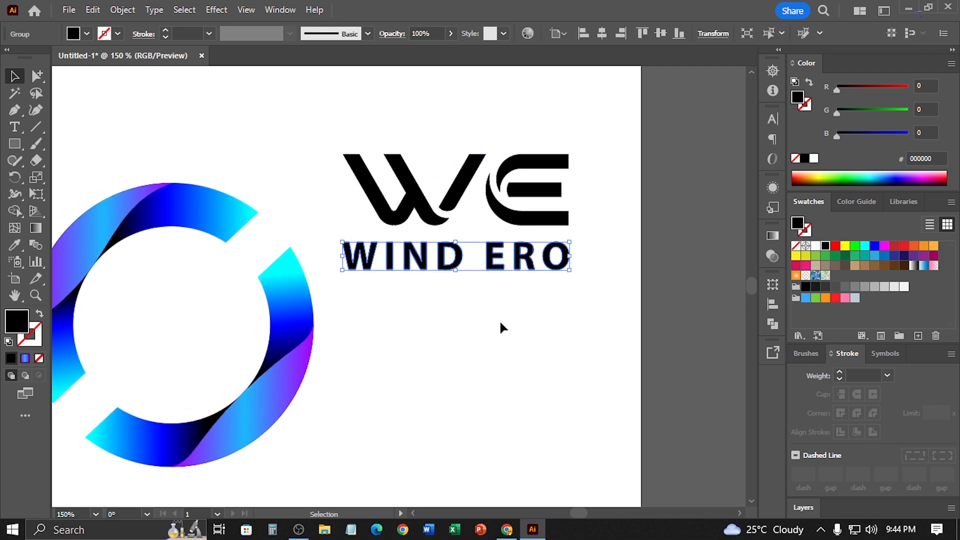
Fill the WE lettering with the purple-blue gradient sampled from the ring's upper-left segment using the Eyedropper.
left_click(436, 220)
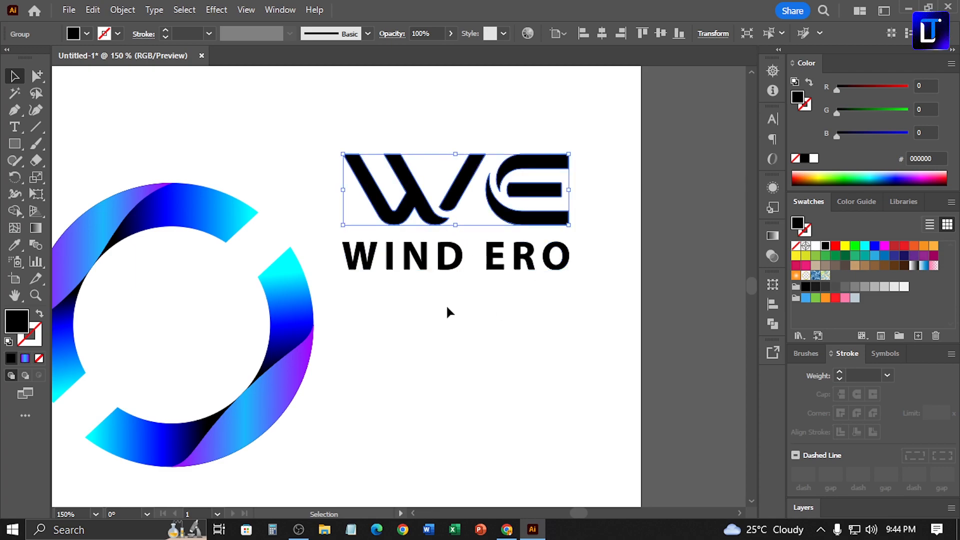
key("i")
left_click(139, 198)
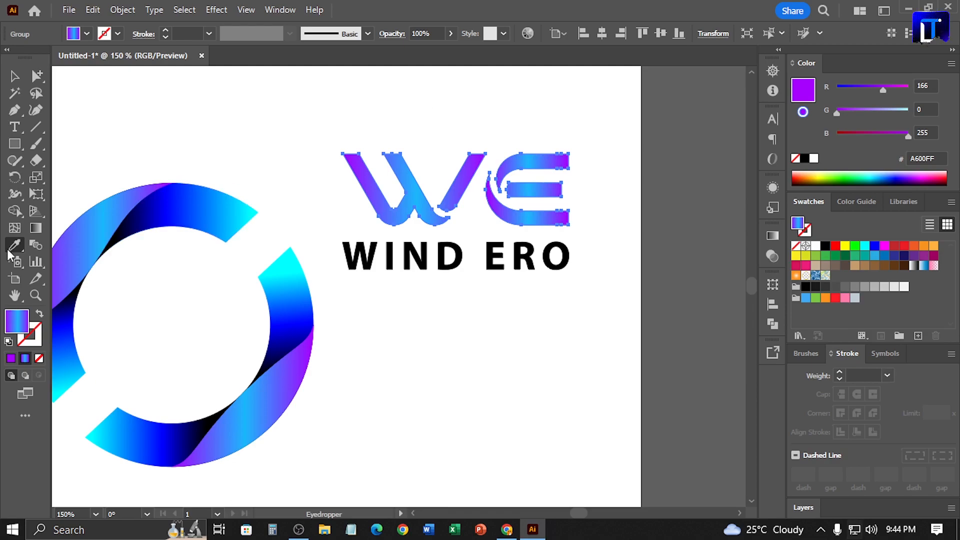
left_click(14, 76)
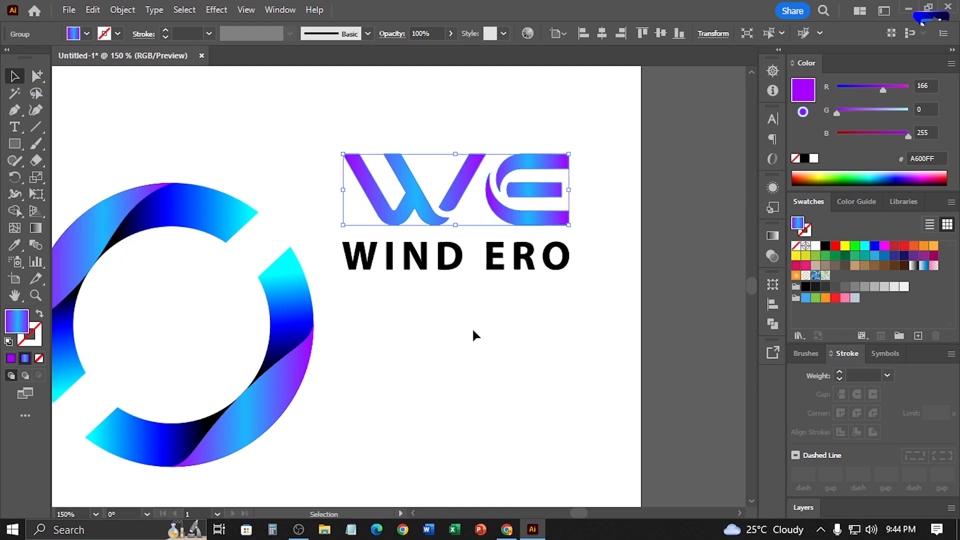
left_click(482, 331)
Place the WE and WIND ERO lettering as one group inside the ring, scaled down to about two-thirds.
left_click(547, 196)
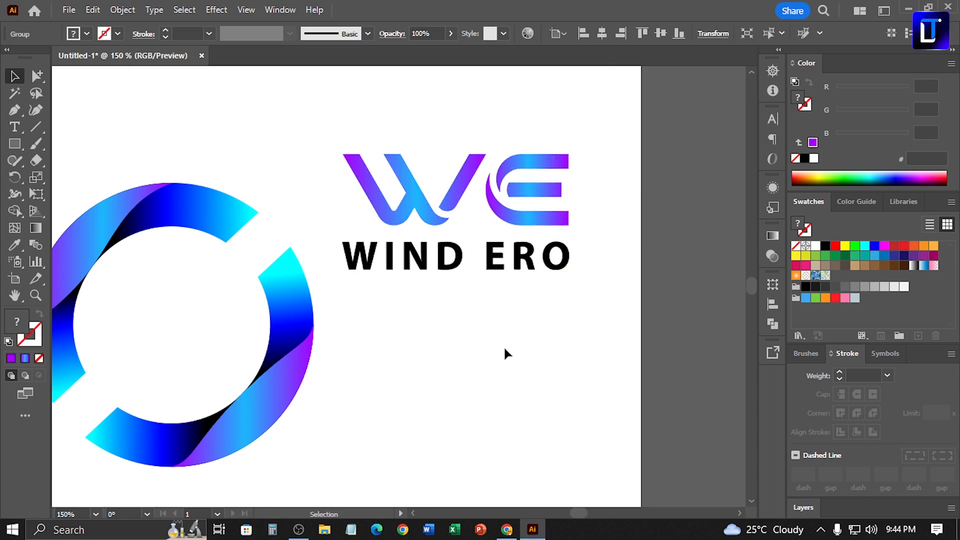
left_click(510, 367)
left_click_drag(431, 265, 198, 379)
left_click_drag(359, 385, 427, 345)
Select all the ring segments without the lettering and group them.
key("ctrl+a")
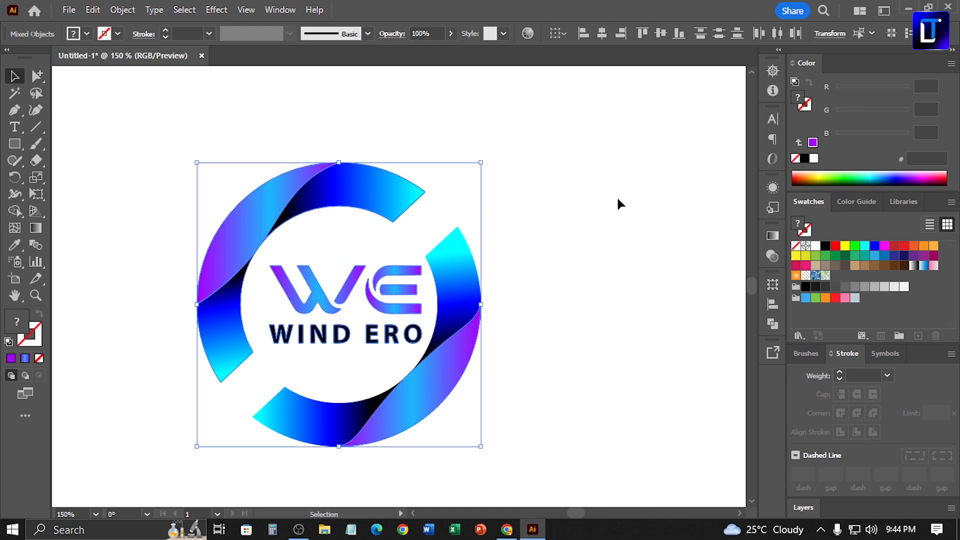
left_click(602, 202)
left_click_drag(269, 178, 479, 237)
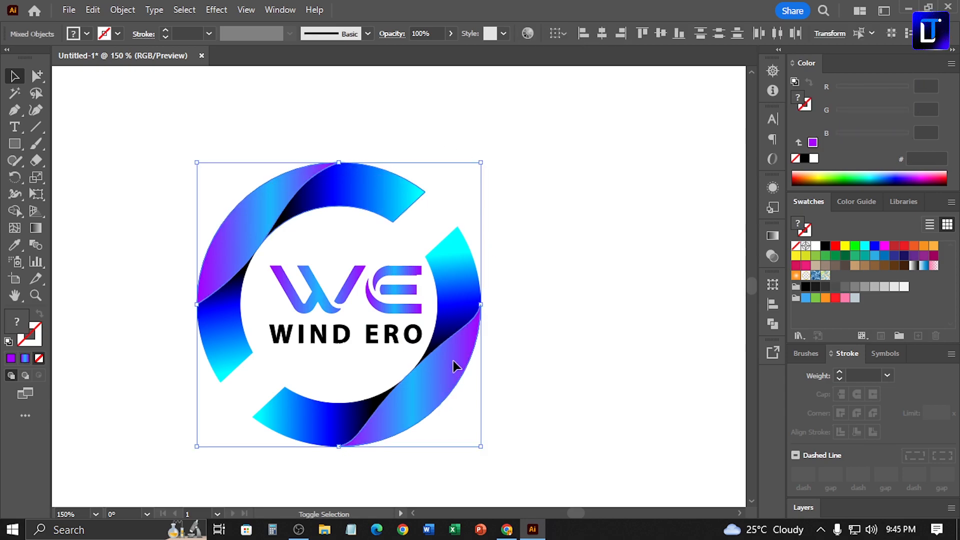
left_click(605, 82)
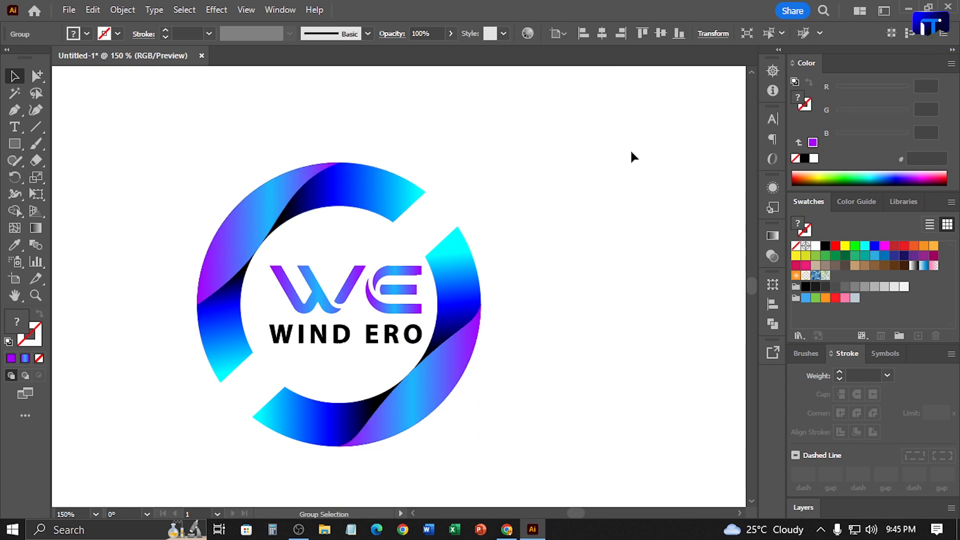
Combine all the ring pieces, including the loose right-hand segment, into one group separate from the lettering.
left_click(469, 282)
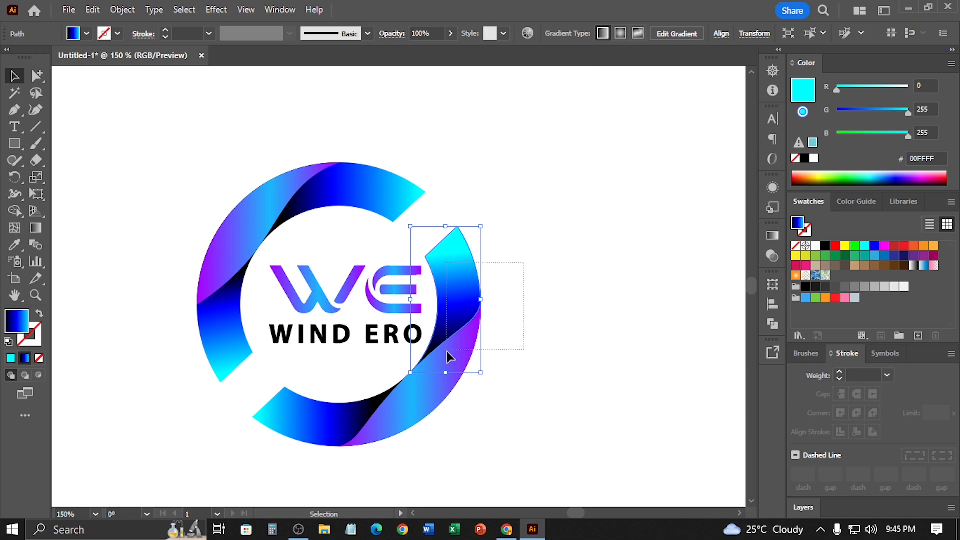
key("ctrl+a")
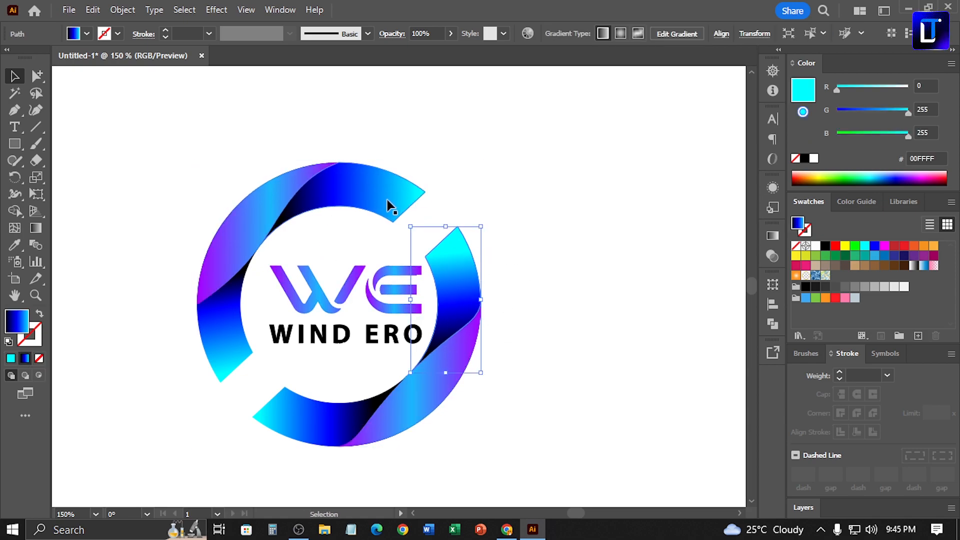
left_click(414, 197)
left_click(242, 335)
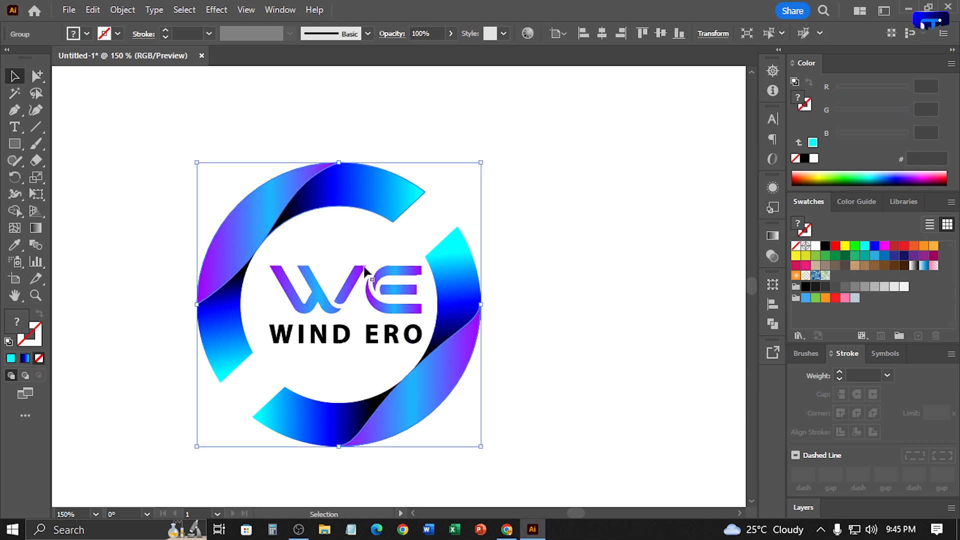
left_click(237, 335, "shift")
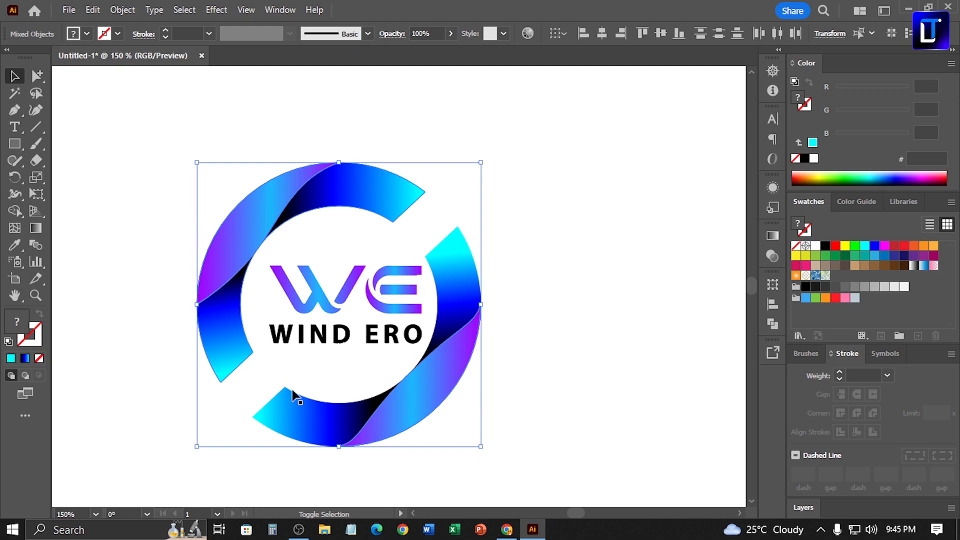
left_click(450, 381)
left_click(390, 214, "shift")
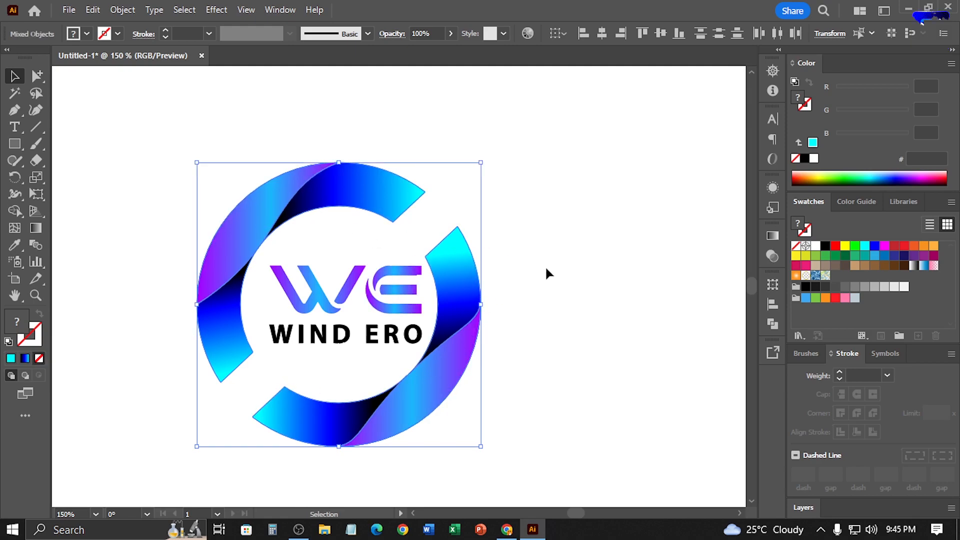
left_click(495, 256)
left_click(266, 216)
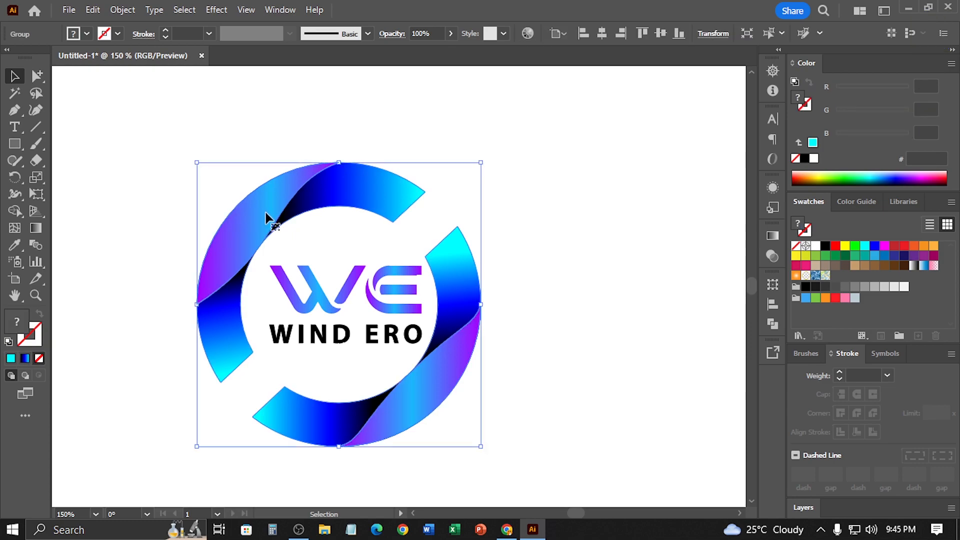
Select the ring group and the lettering and align their centres horizontally.
left_click_drag(277, 189, 256, 133)
key("ctrl+z")
left_click_drag(524, 254, 325, 371)
left_click(601, 39)
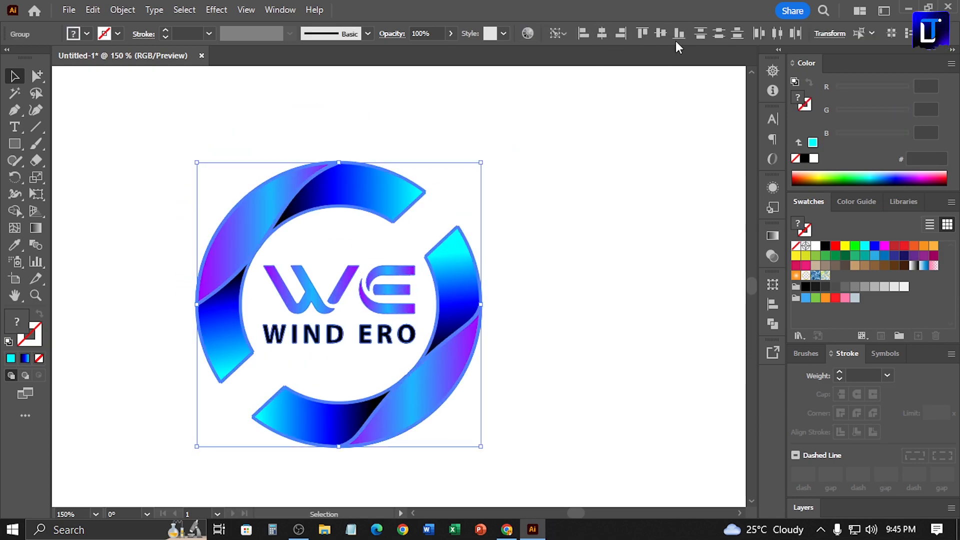
left_click(644, 215)
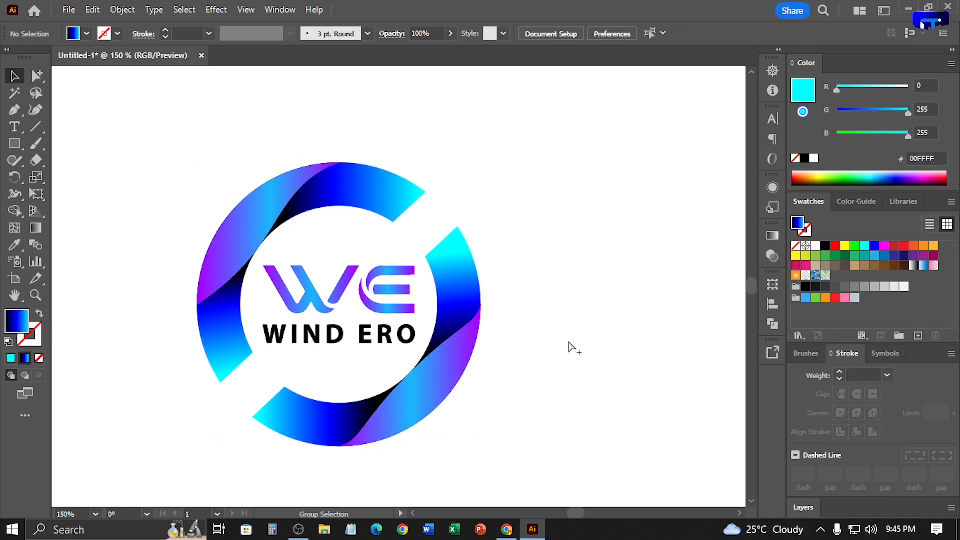
Round both corners at the cyan end of the ring's bottom segment to about 7.2 px.
key("a")
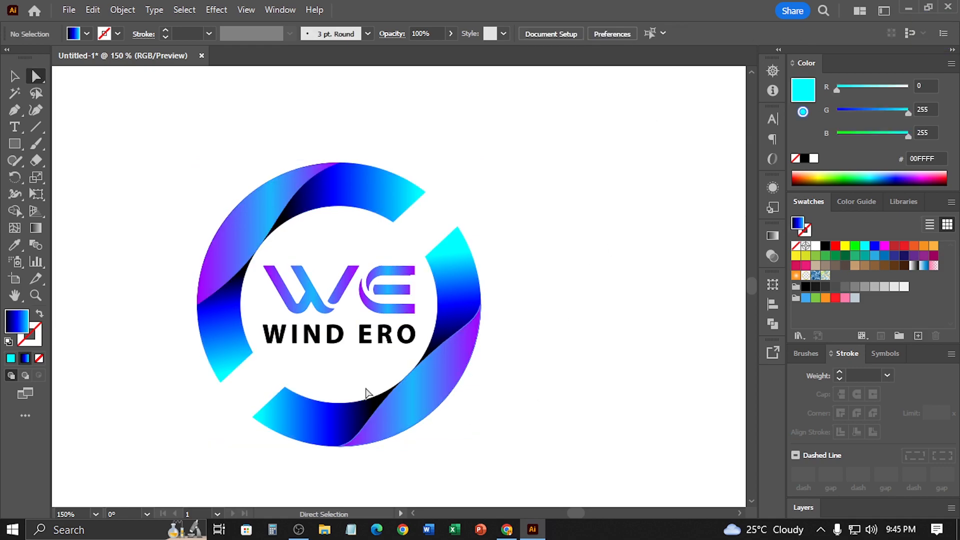
left_click(283, 391)
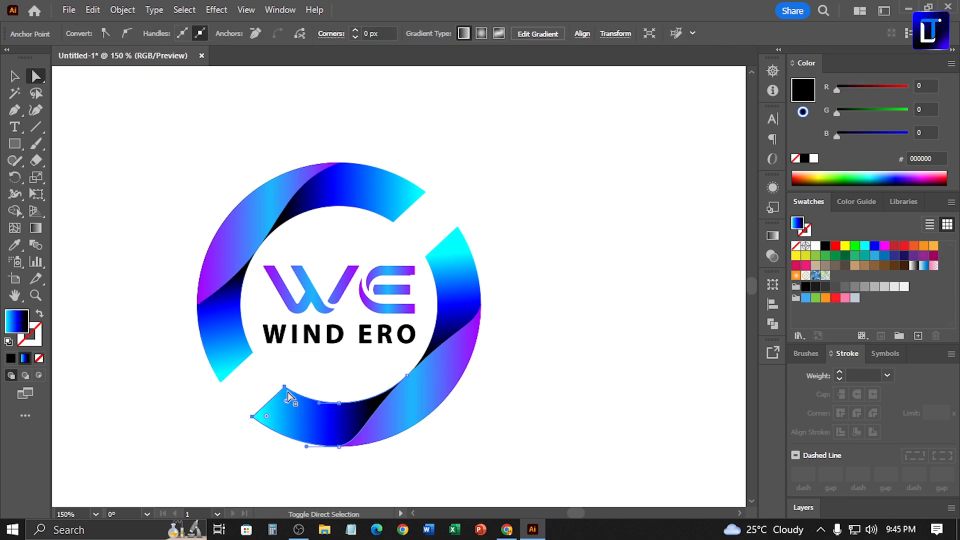
left_click_drag(294, 404, 234, 410)
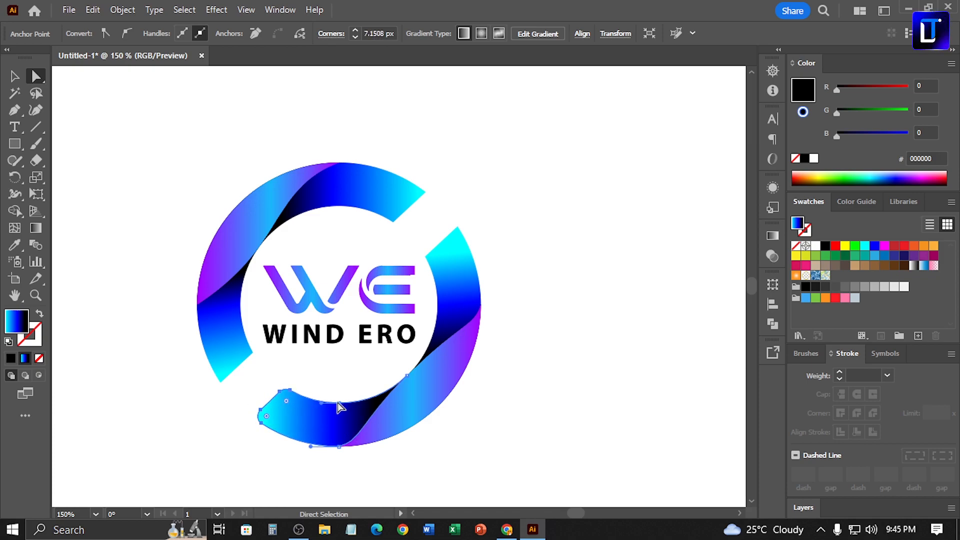
Round both corners at the cyan end of the ring's left segment to about 6.9 px.
key("ctrl+space")
left_click_drag(175, 315, 305, 425)
key("space")
left_click_drag(349, 398, 267, 275)
left_click(239, 262)
left_click(179, 319, "shift")
left_click_drag(180, 313, 176, 299)
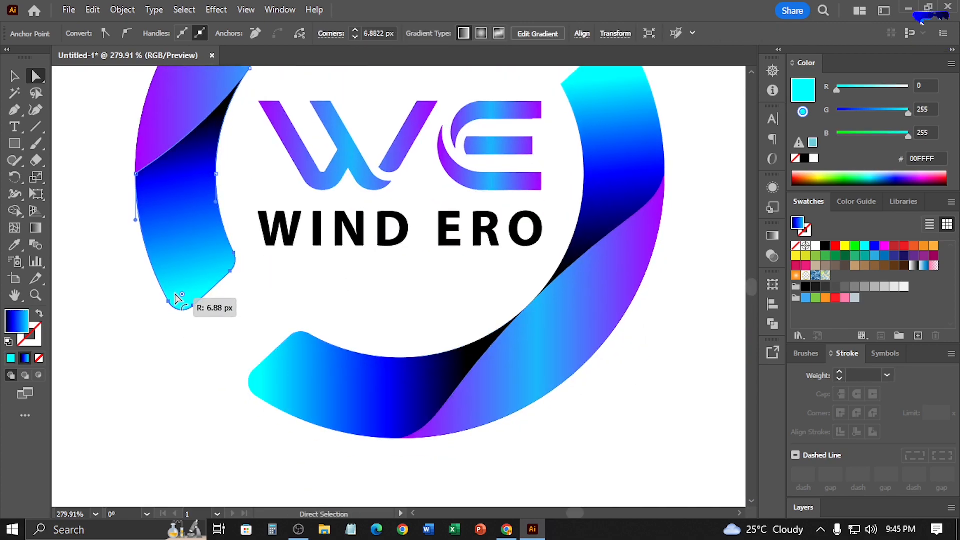
Round both corners at the cyan end of the ring's top segment to about 7.4 px.
left_click(340, 304)
scroll(488, 268, "up", 4)
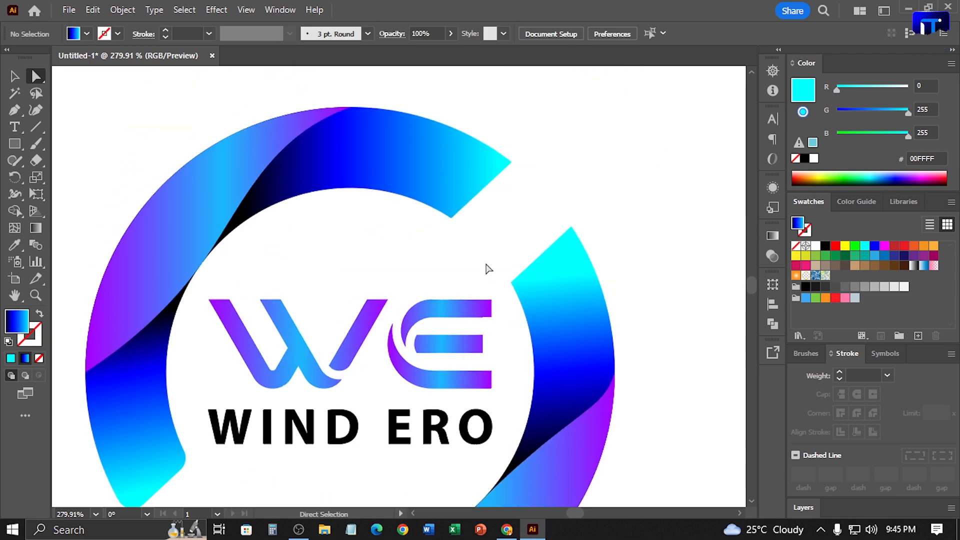
left_click(451, 217)
left_click(510, 162, "shift")
left_click_drag(497, 167, 492, 163)
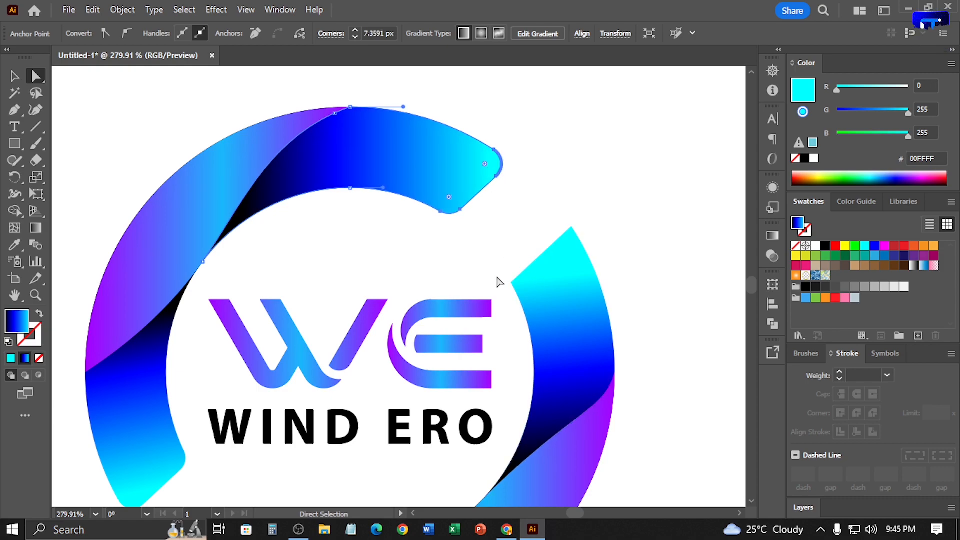
Round both corners at the cyan end of the ring's right segment to about 8.4 px.
left_click(512, 282)
left_click(571, 227, "shift")
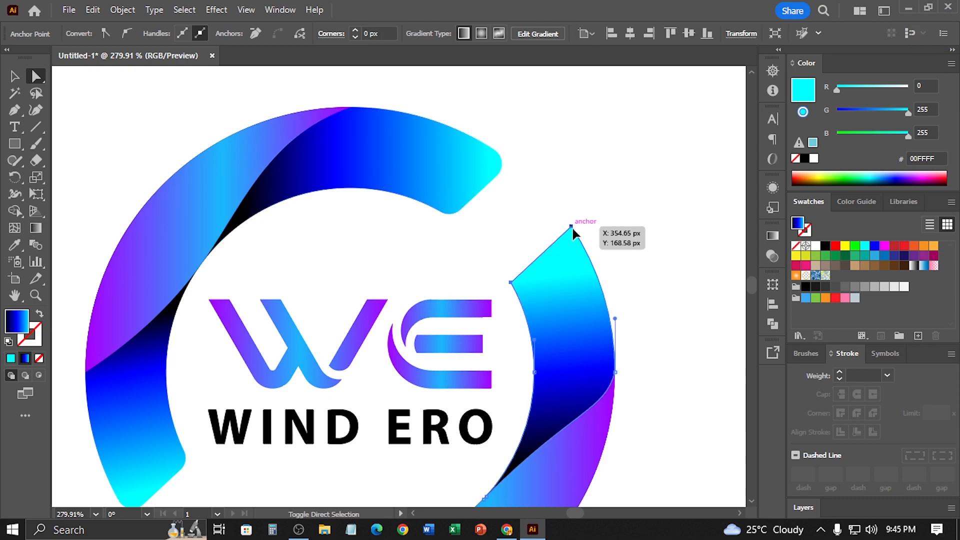
left_click_drag(525, 289, 533, 301)
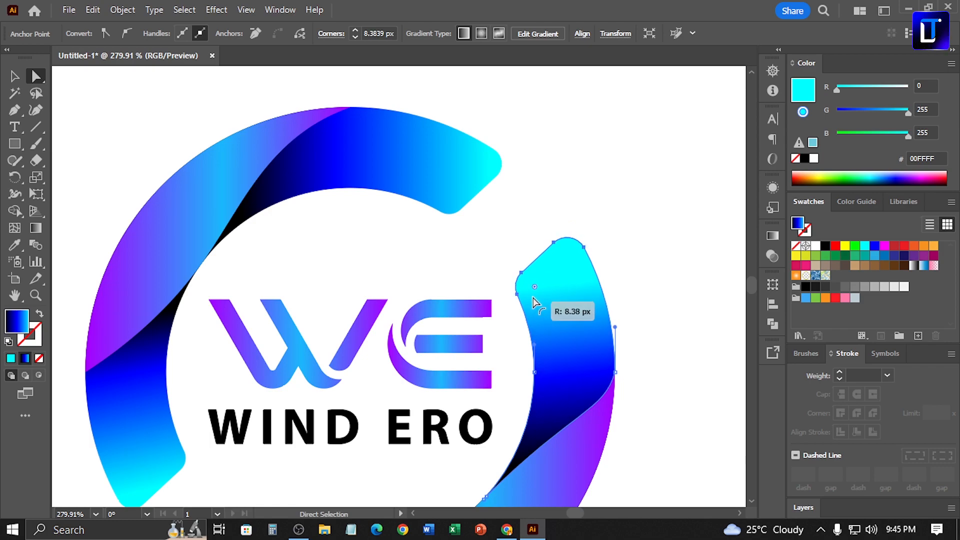
left_click(110, 124)
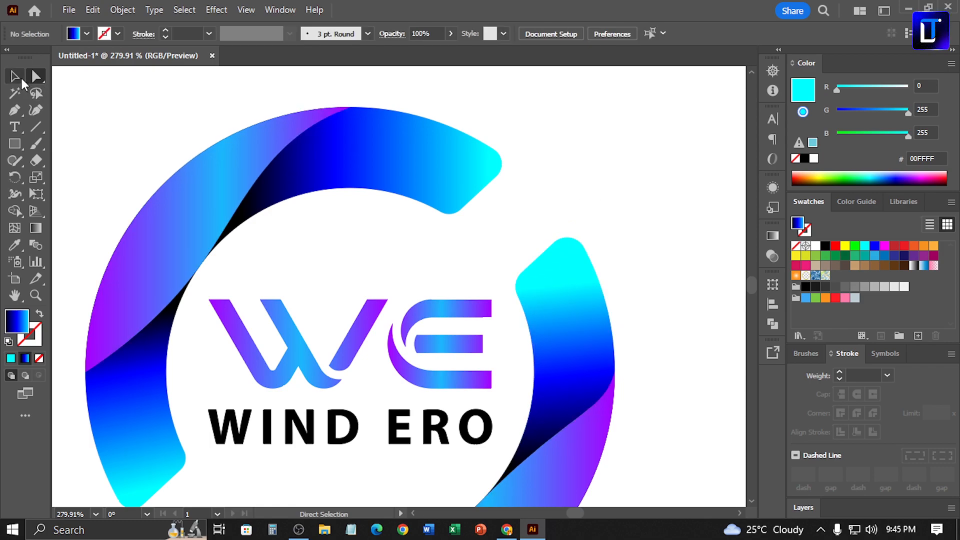
Centre the lettering horizontally with the rounded ring and group both into one logo.
key("ctrl+minus")
key("ctrl+minus")
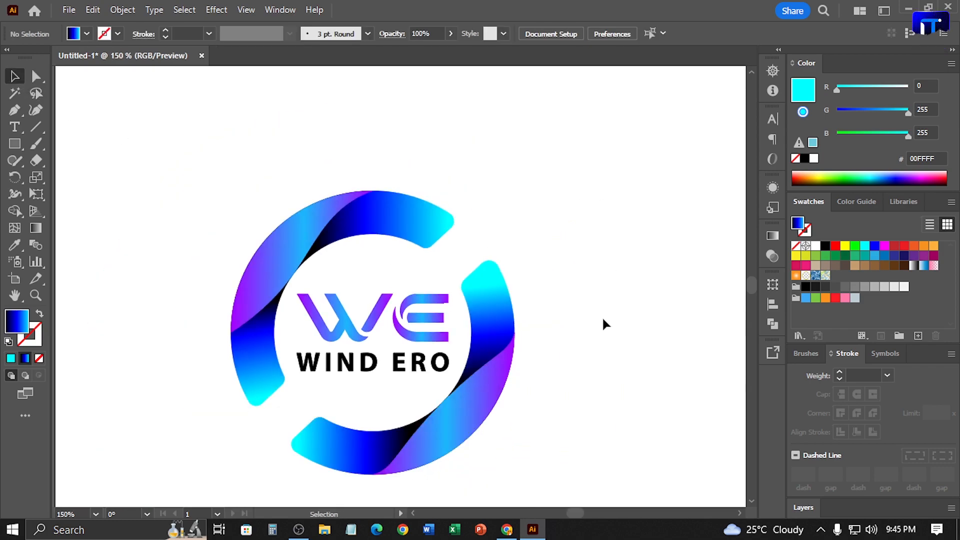
left_click_drag(602, 314, 603, 264)
left_click(462, 381)
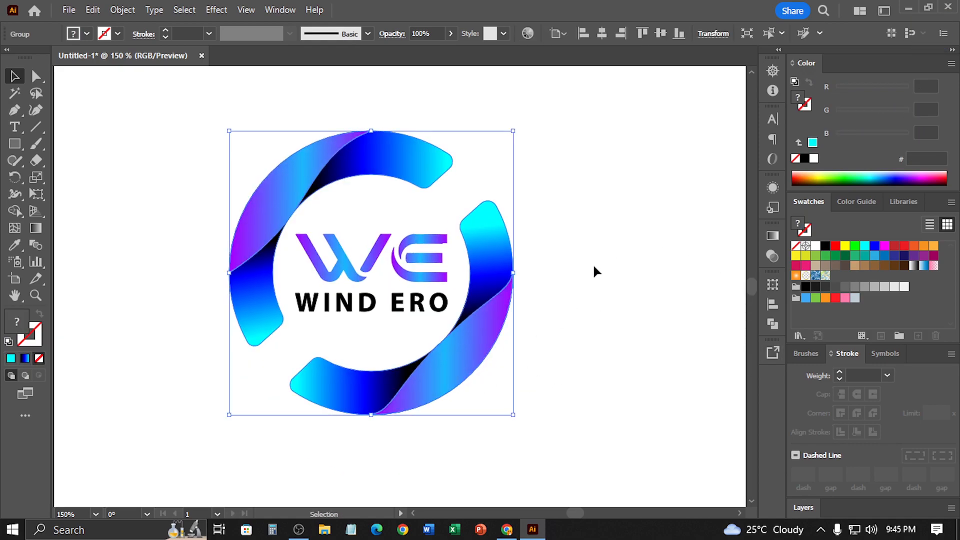
left_click_drag(391, 397, 391, 397)
left_click(497, 252)
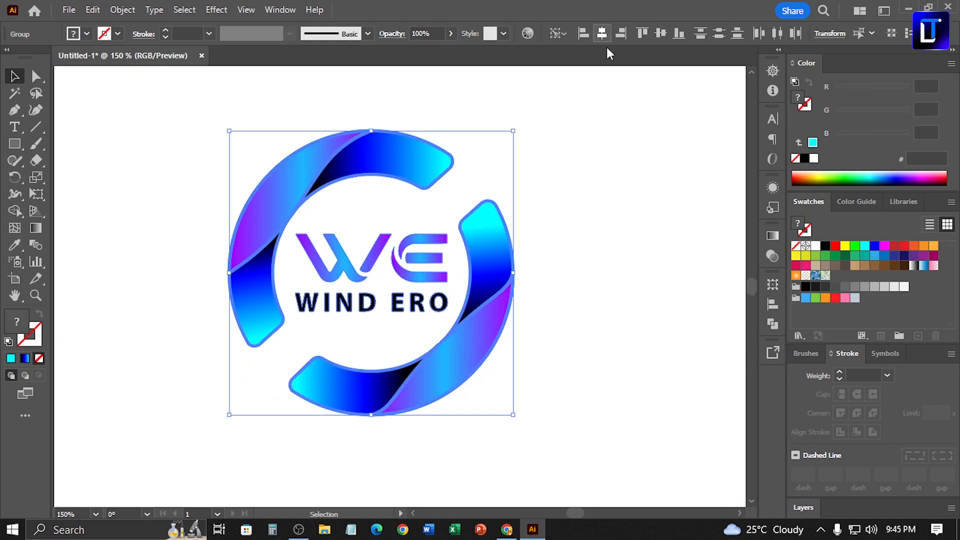
key("ctrl+g")
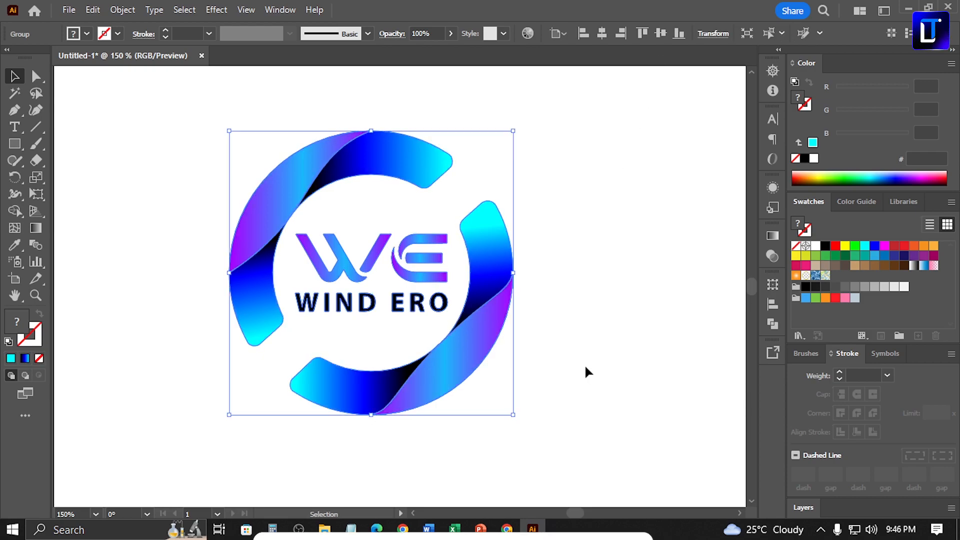
Move the grouped logo to the centre of the artboard.
left_click(585, 367)
left_click(508, 305)
left_click(563, 299)
key("ctrl+0")
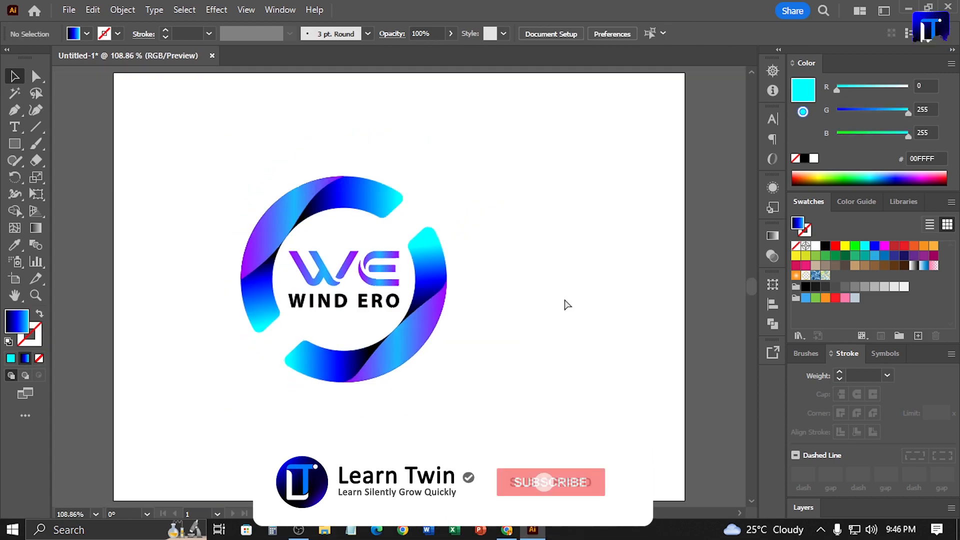
left_click_drag(436, 327, 491, 334)
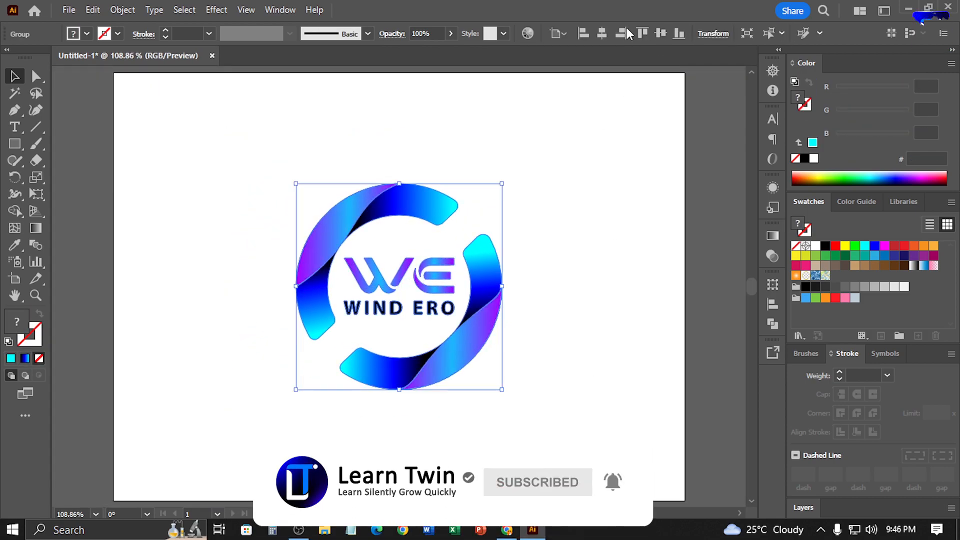
left_click(587, 239)
Enlarge the logo proportionally from its centre to about 1.4 times its size.
left_click(475, 253)
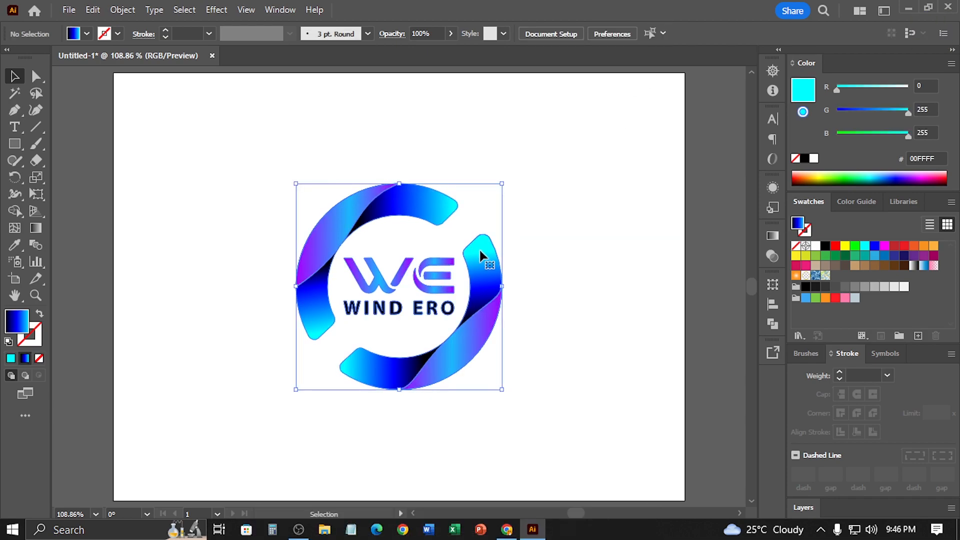
left_click_drag(504, 184, 559, 140)
left_click(625, 197)
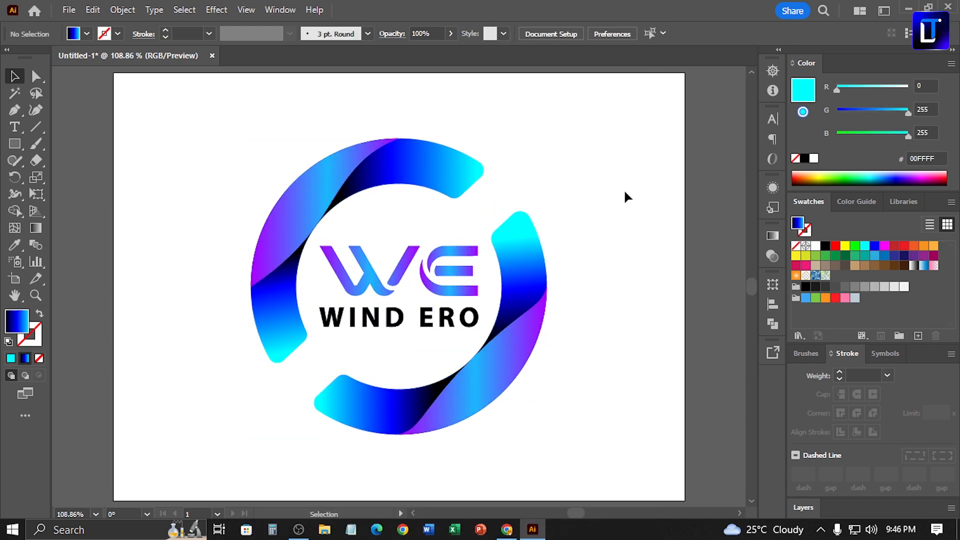